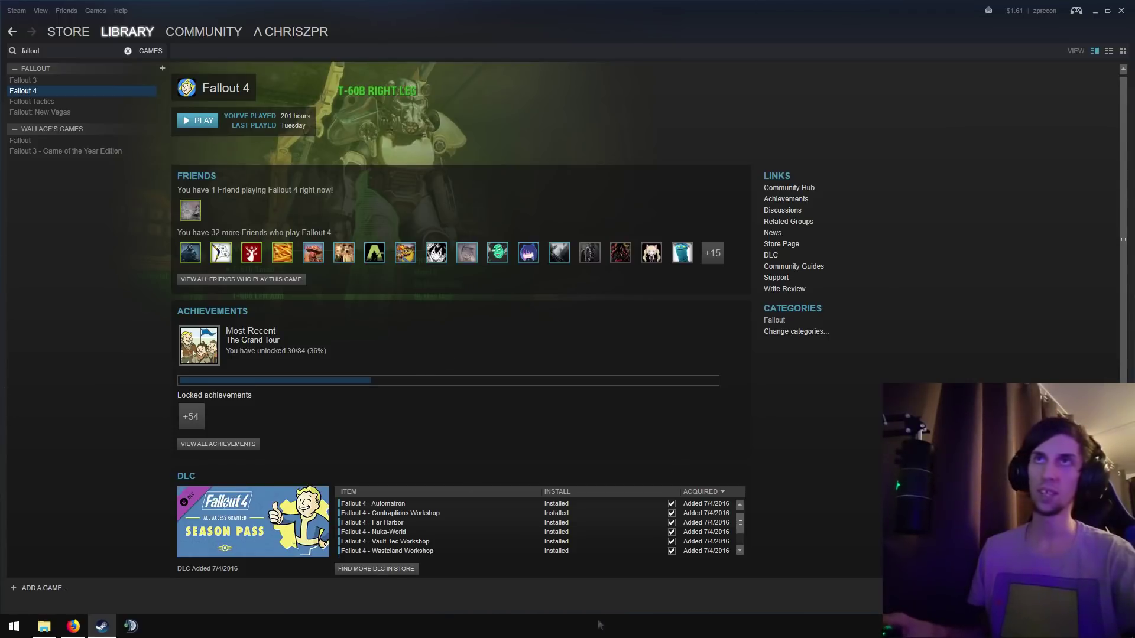
{"action": "right_click", "coordinate": [46, 92]}
{"action": "left_click", "coordinate": [101, 263]}
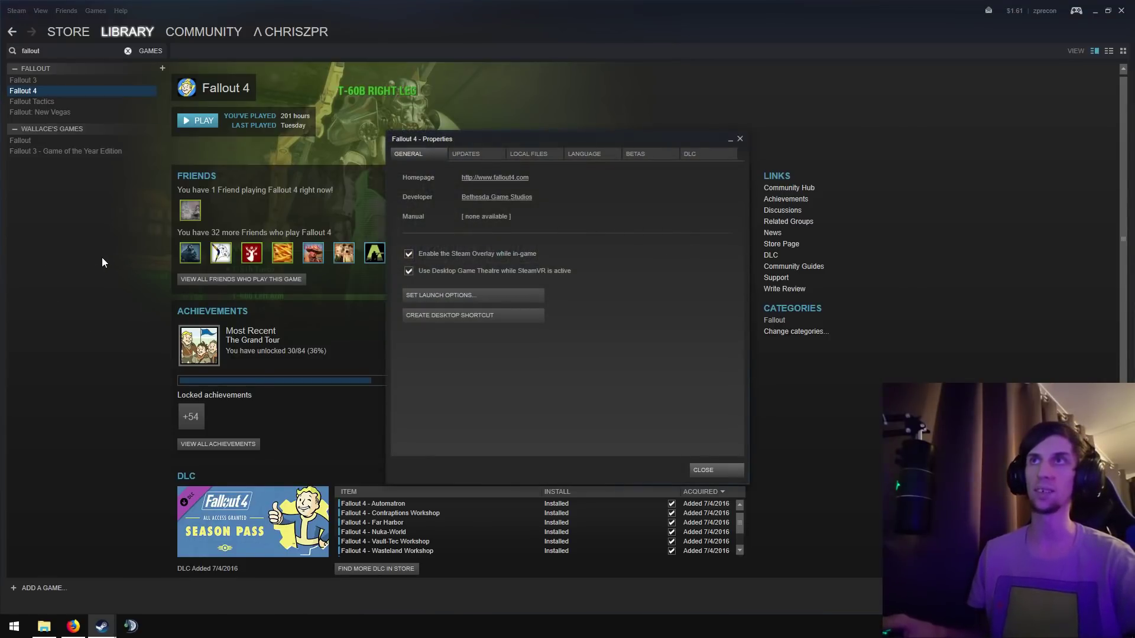
{"action": "left_click", "coordinate": [716, 471]}
Step: Open Fallout 4's installation folder by browsing its local files from the game's properties
{"action": "right_click", "coordinate": [41, 92]}
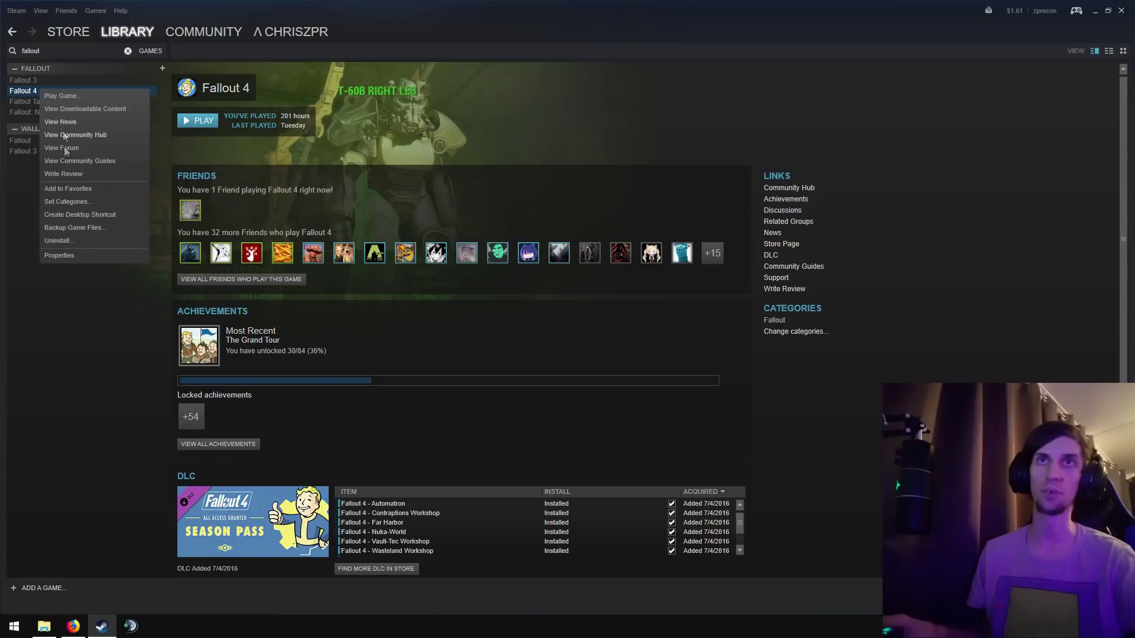
{"action": "left_click", "coordinate": [69, 256]}
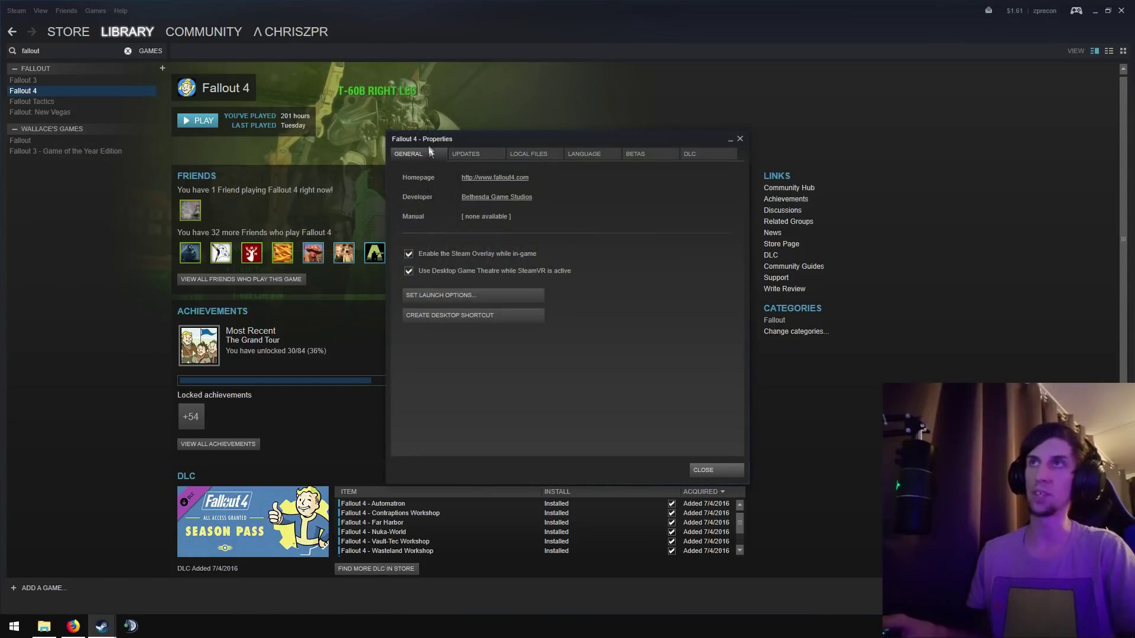
{"action": "left_click", "coordinate": [537, 153]}
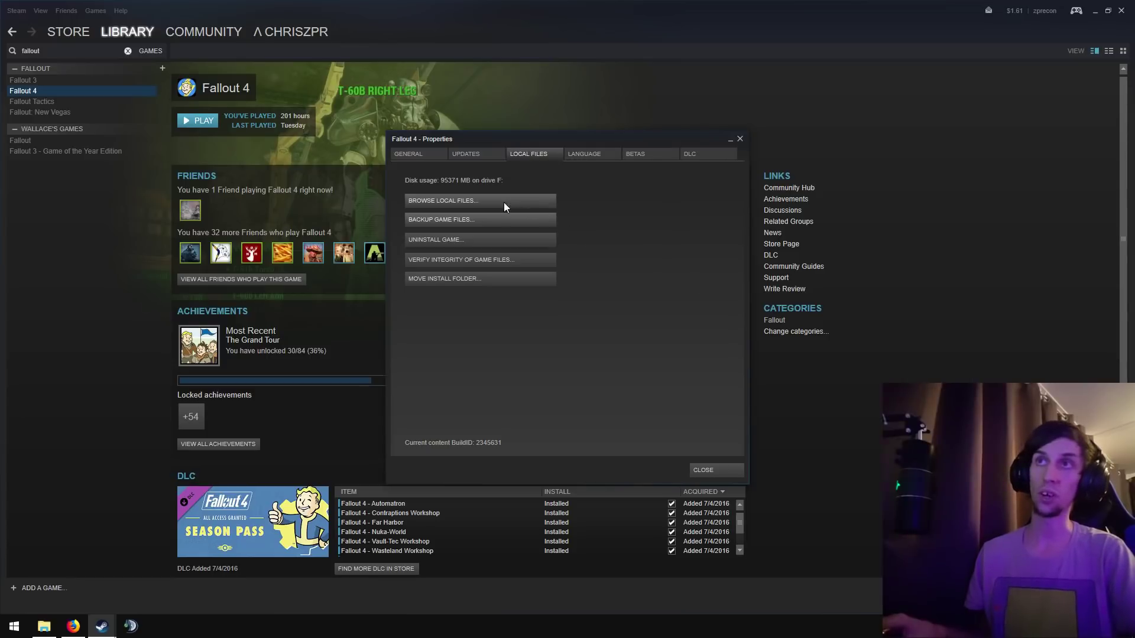
{"action": "left_click", "coordinate": [478, 203]}
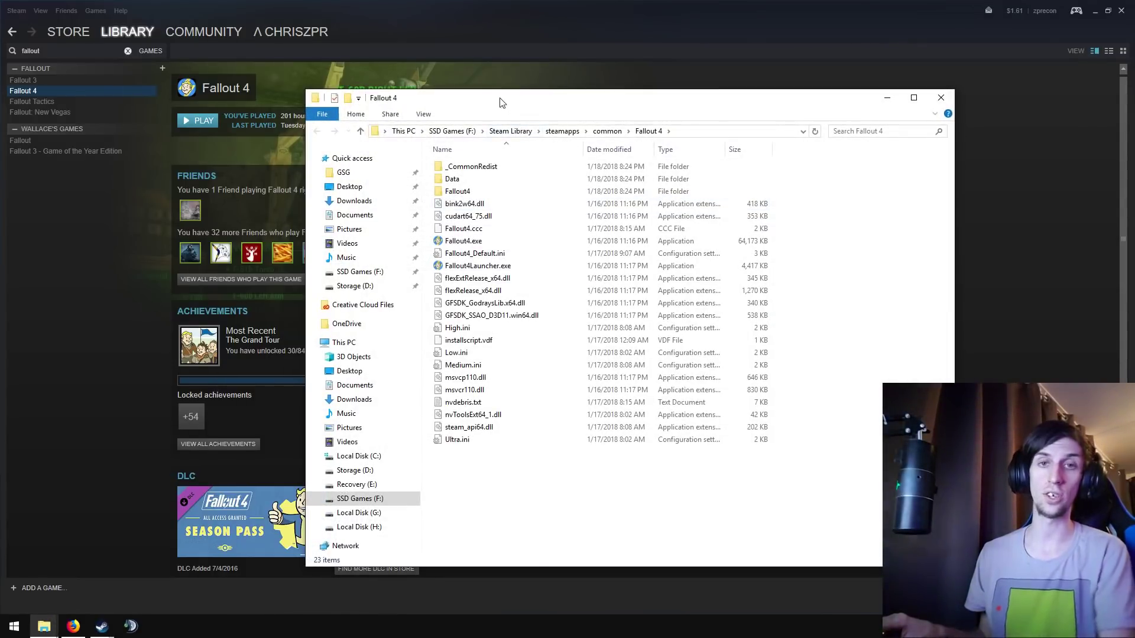
Step: Snap the Fallout 4 folder window to half of the screen, and clear away Steam and the game's Properties dialog
{"action": "left_click_drag", "start_coordinate": [500, 103], "coordinate": [456, 71]}
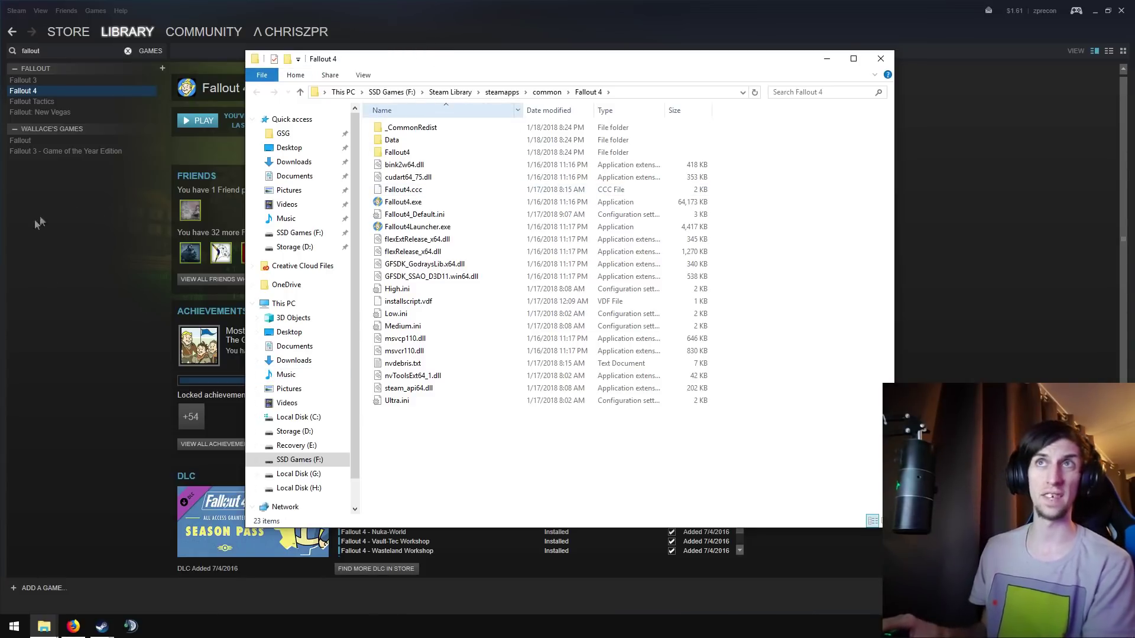
{"action": "left_click_drag", "start_coordinate": [416, 55], "coordinate": [612, 169]}
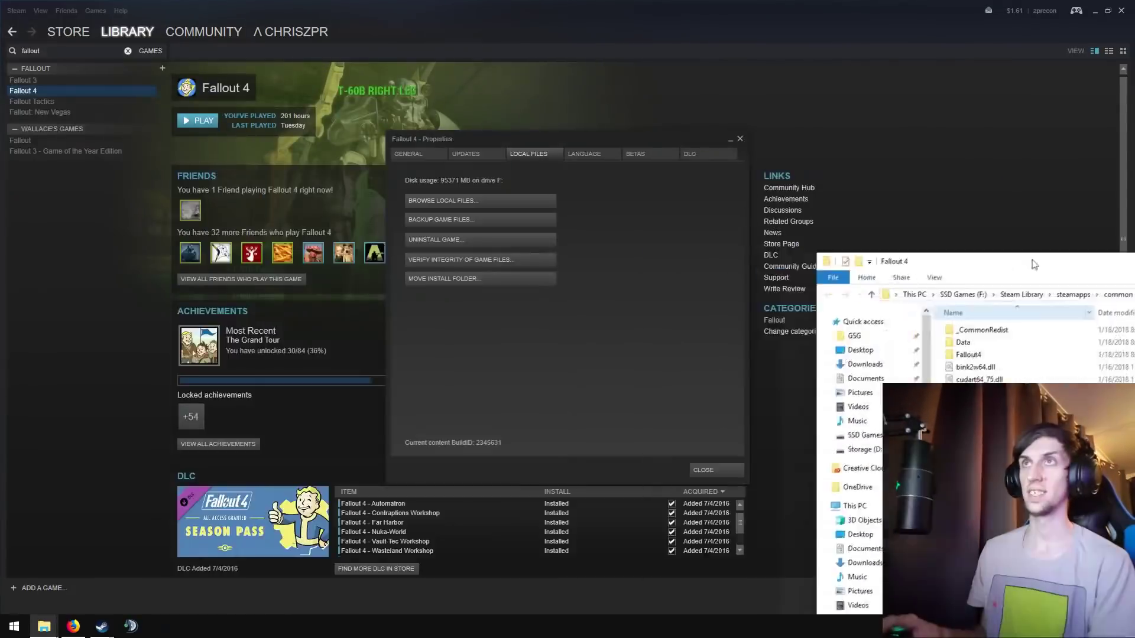
{"action": "key", "text": "super+Left"}
{"action": "left_click", "coordinate": [836, 230]}
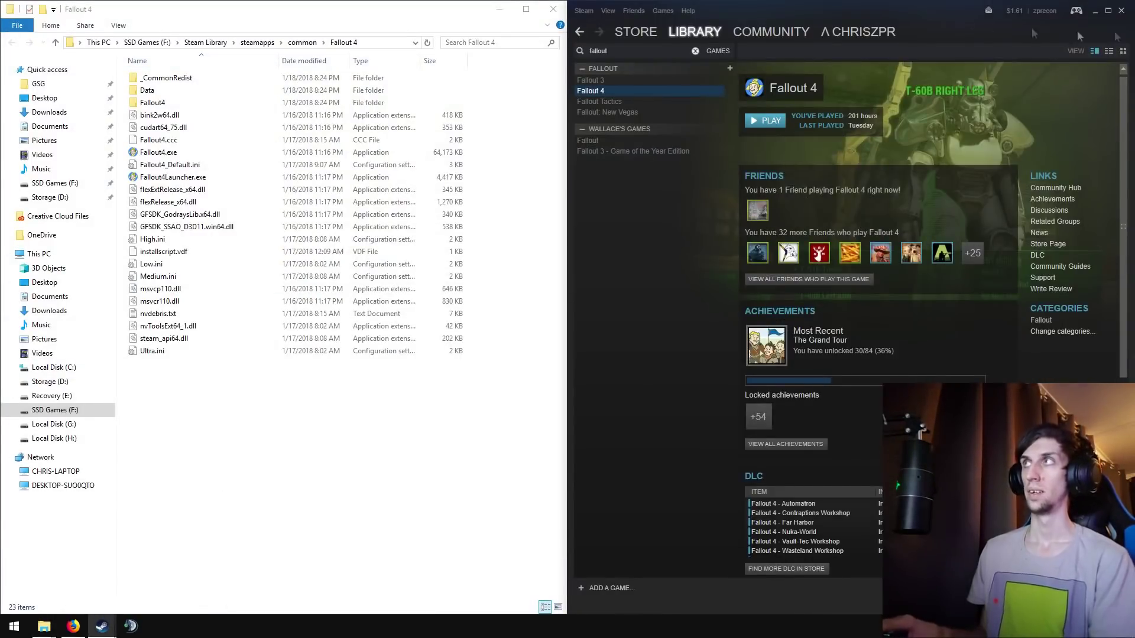
{"action": "left_click", "coordinate": [1095, 10]}
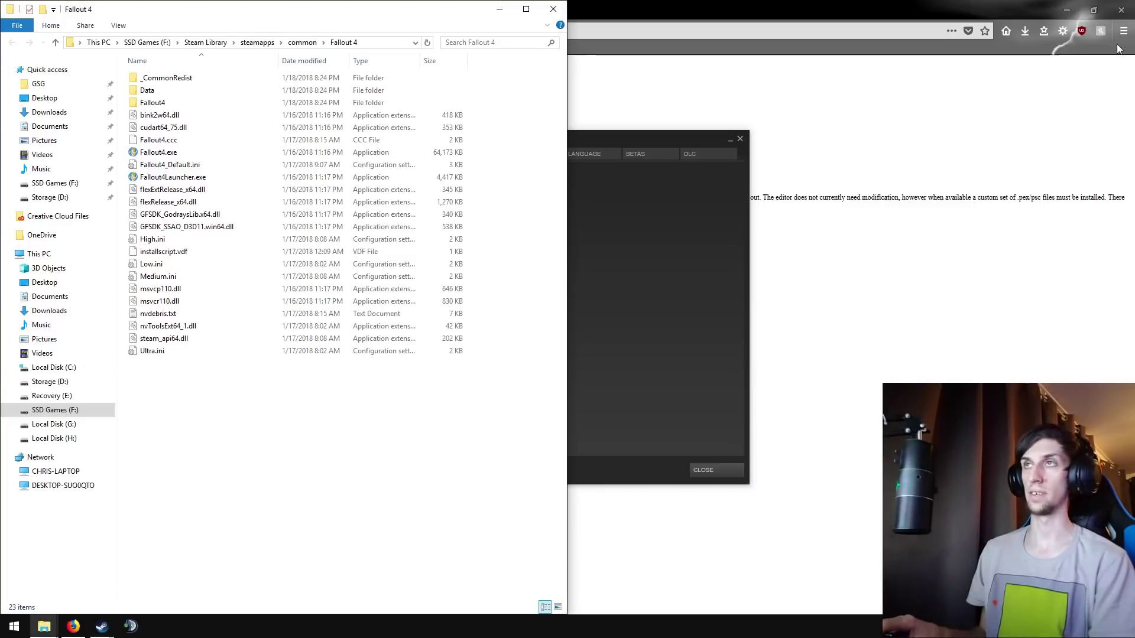
{"action": "left_click", "coordinate": [713, 473]}
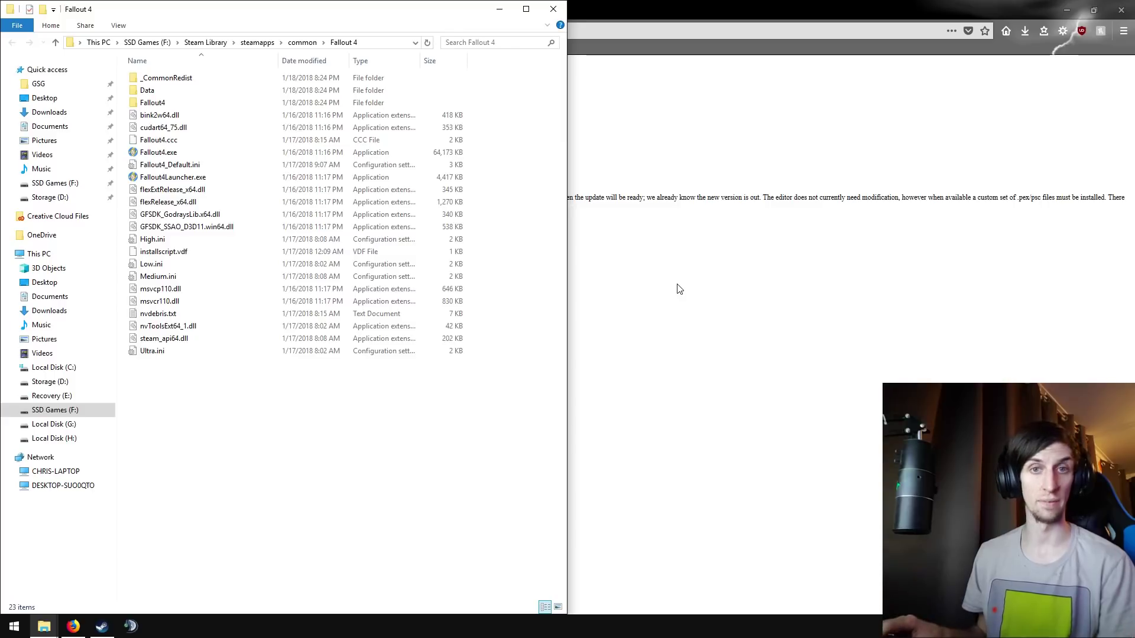
Step: Switch to the F4SE page in Firefox and open the folder containing the downloaded f4se_0_06_04(1).7z archive
{"action": "left_click", "coordinate": [688, 367]}
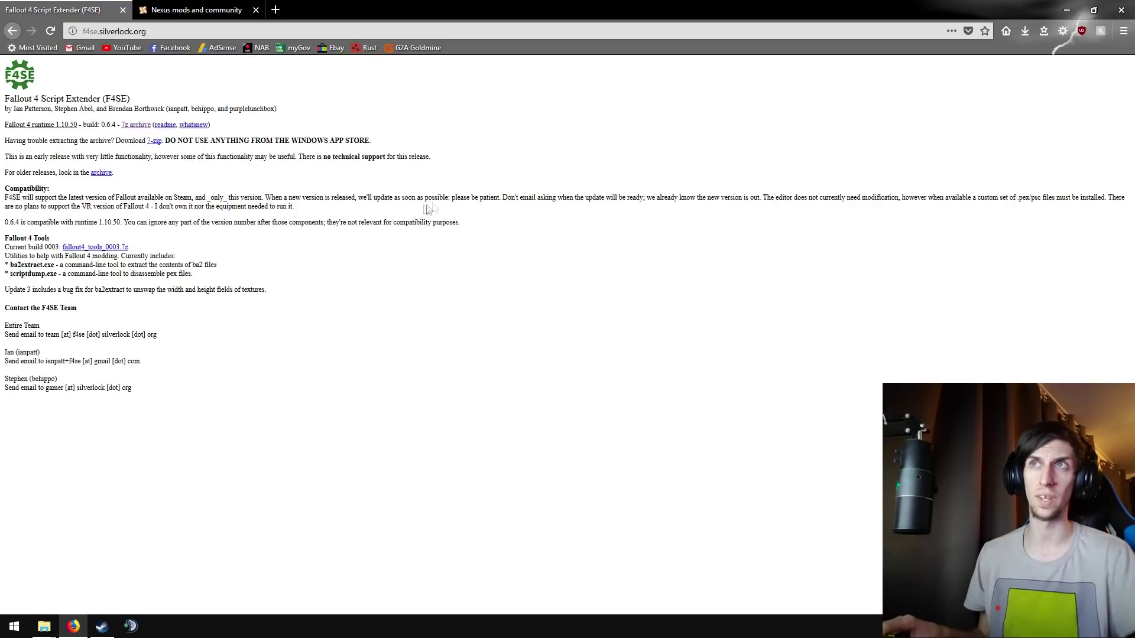
{"action": "left_click_drag", "start_coordinate": [397, 198], "coordinate": [507, 243]}
{"action": "left_click", "coordinate": [494, 233]}
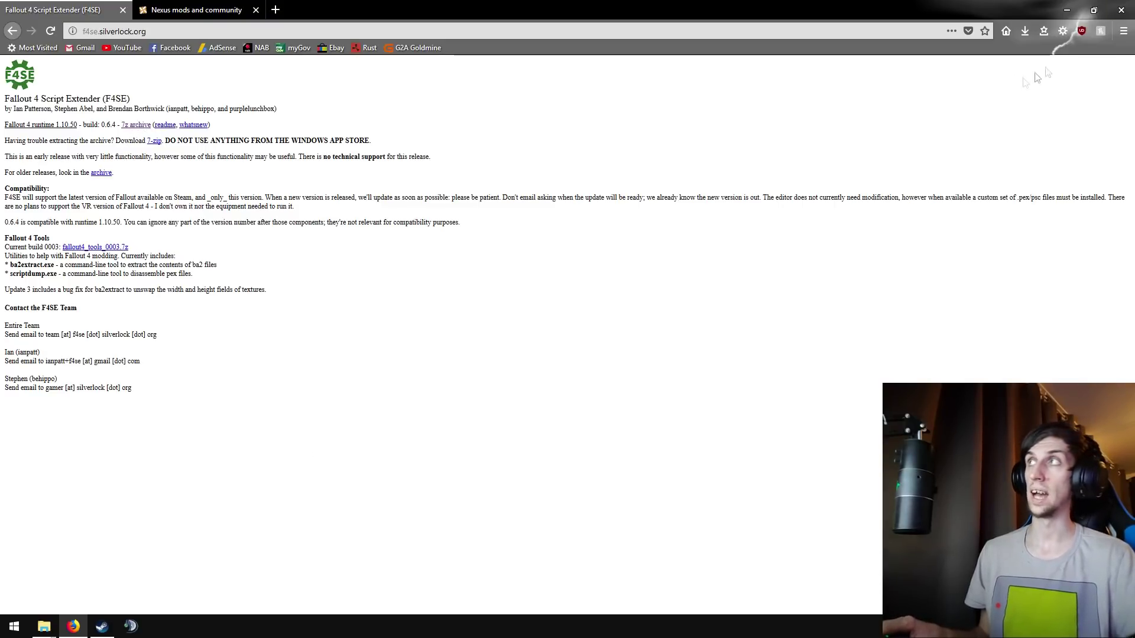
{"action": "left_click", "coordinate": [1023, 31]}
{"action": "left_click", "coordinate": [1016, 59]}
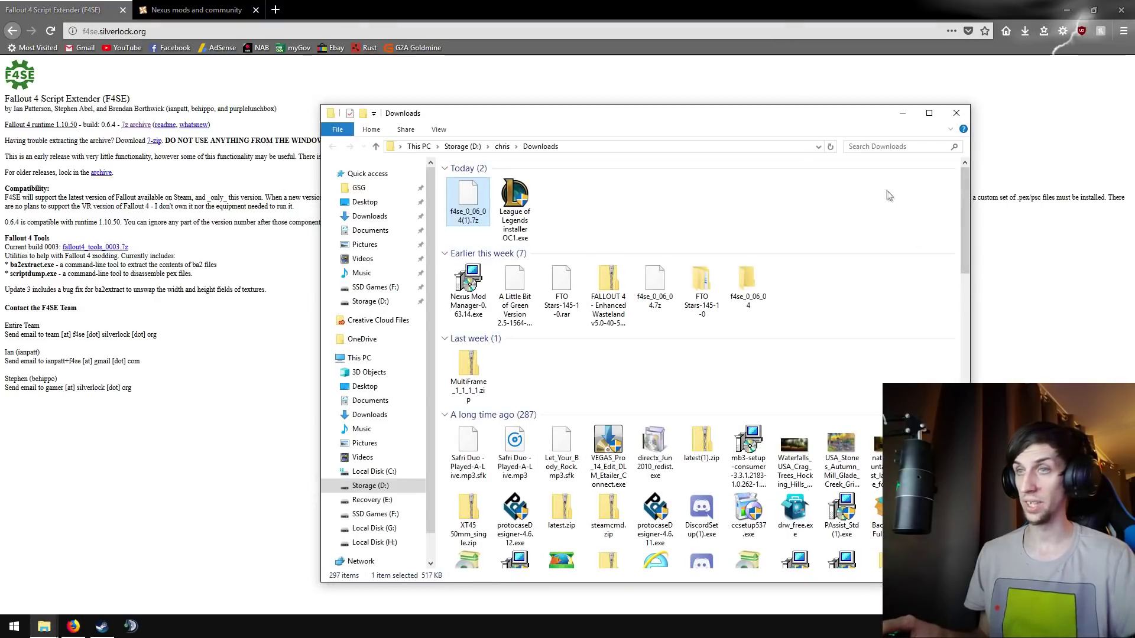
Step: Extract f4se_0_06_04(1).7z into its own folder with 7-Zip and open the inner f4se_0_06_04 folder
{"action": "right_click", "coordinate": [468, 202]}
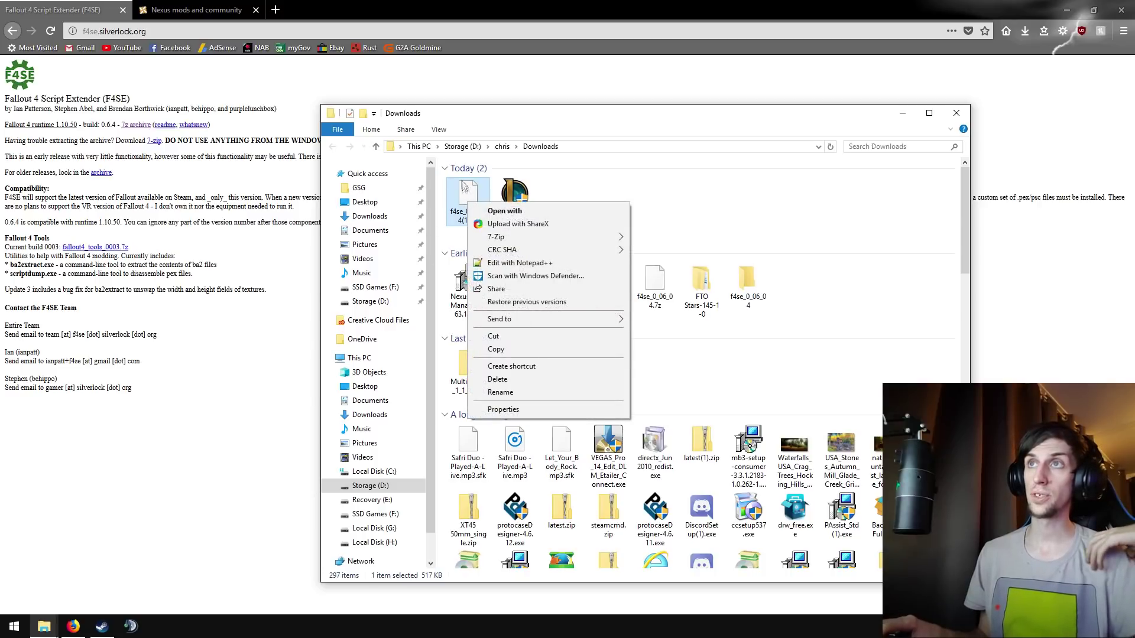
{"action": "mouse_move", "coordinate": [550, 236]}
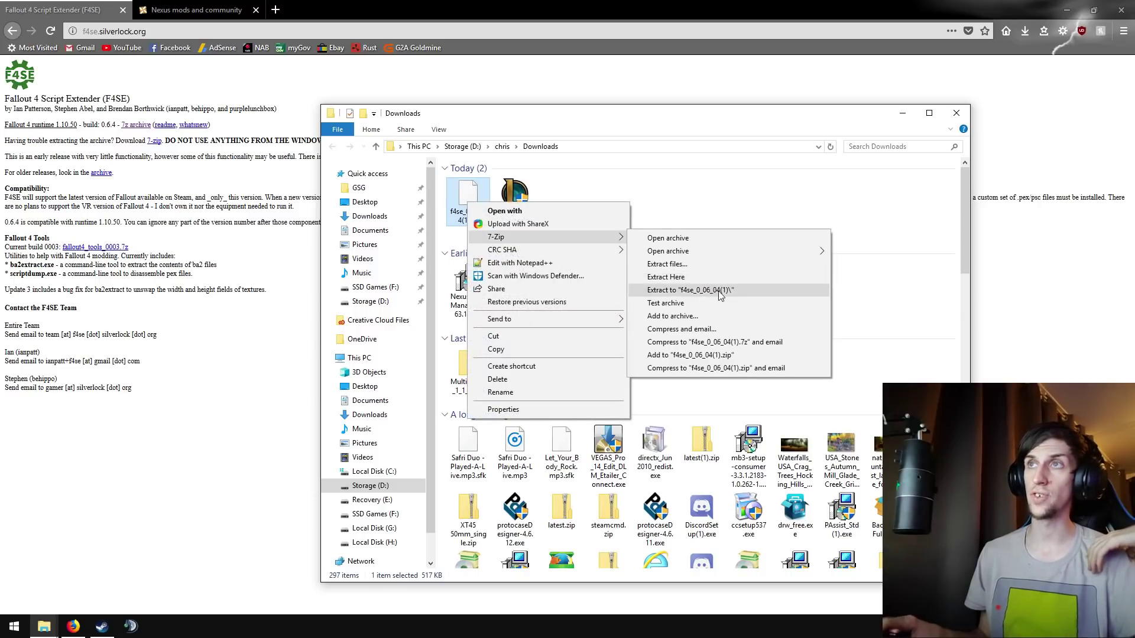
{"action": "left_click", "coordinate": [709, 289]}
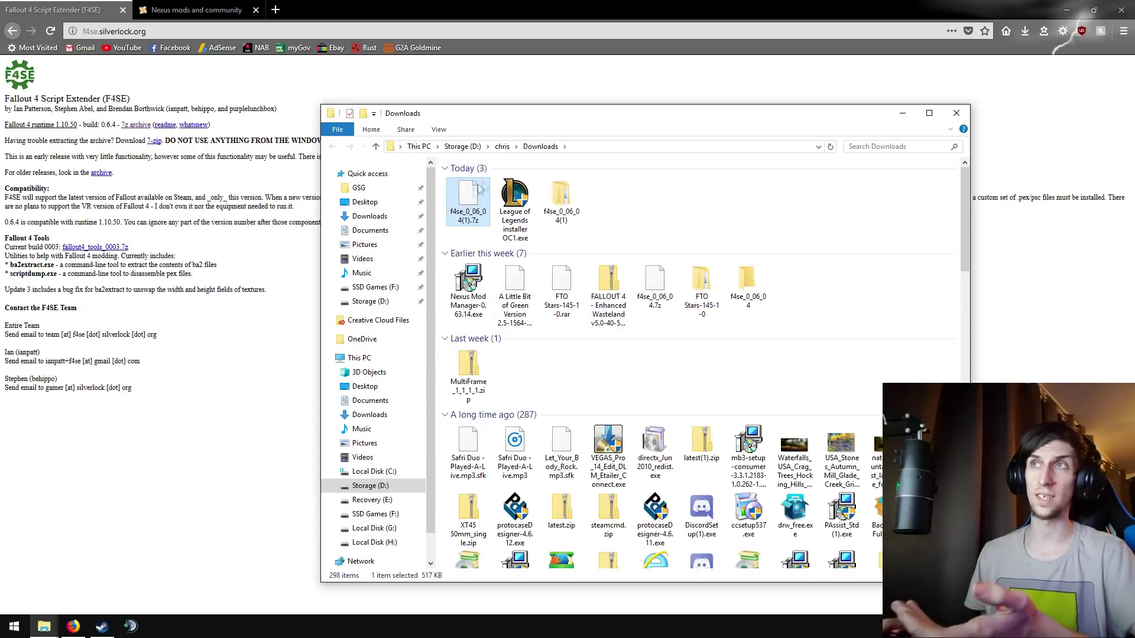
{"action": "double_click", "coordinate": [560, 194]}
{"action": "double_click", "coordinate": [550, 183]}
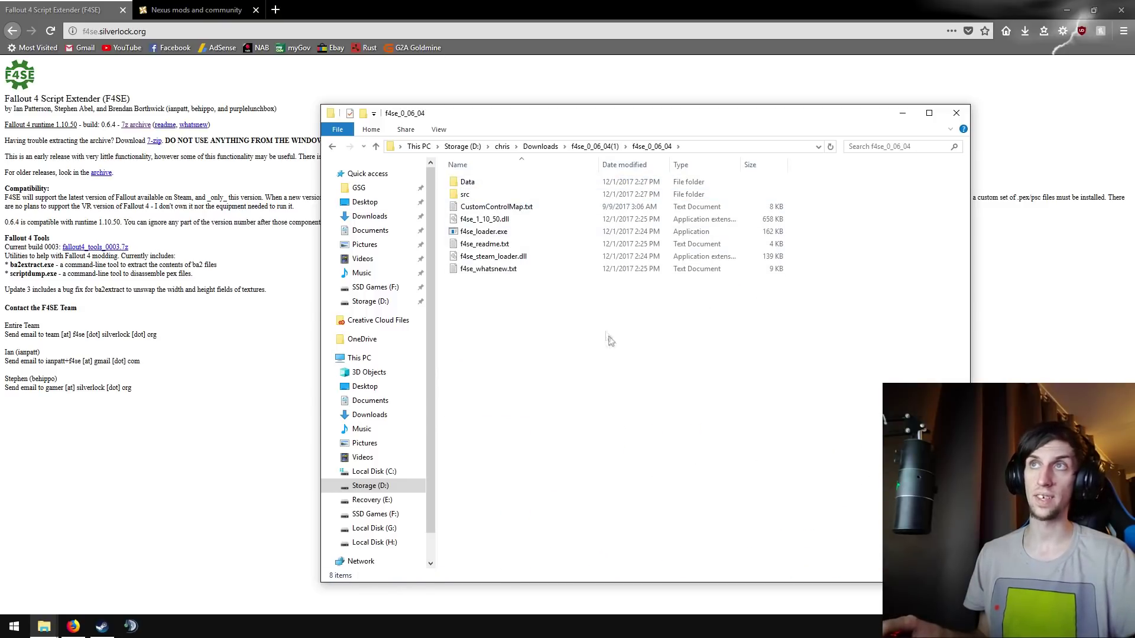
{"action": "left_click_drag", "start_coordinate": [610, 341], "coordinate": [441, 173]}
{"action": "left_click", "coordinate": [531, 310]}
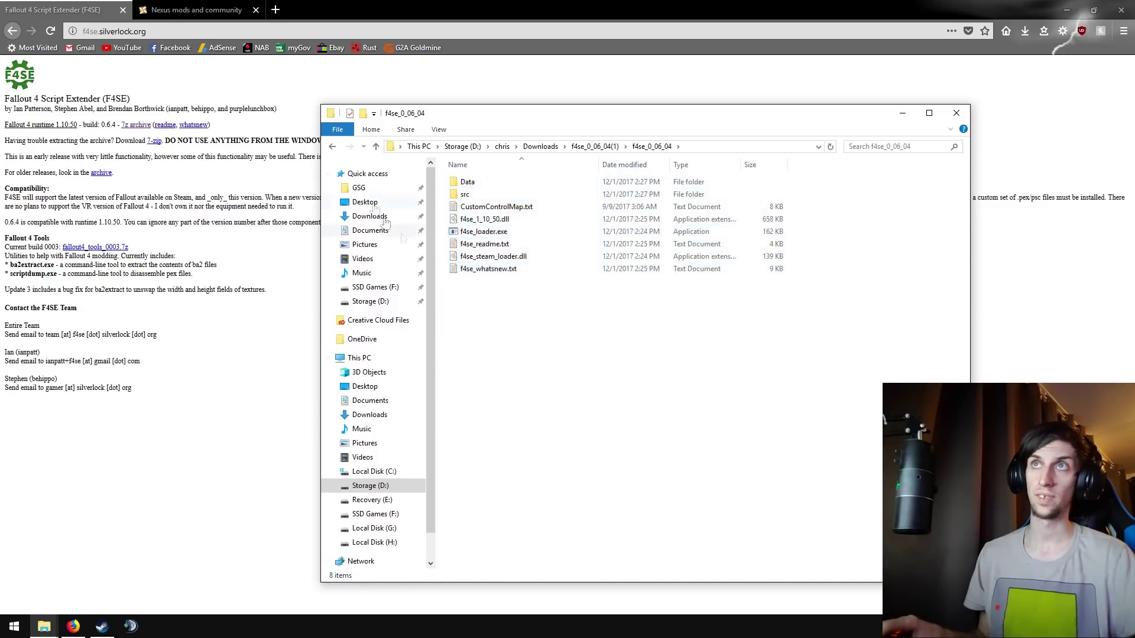
{"action": "left_click", "coordinate": [332, 147]}
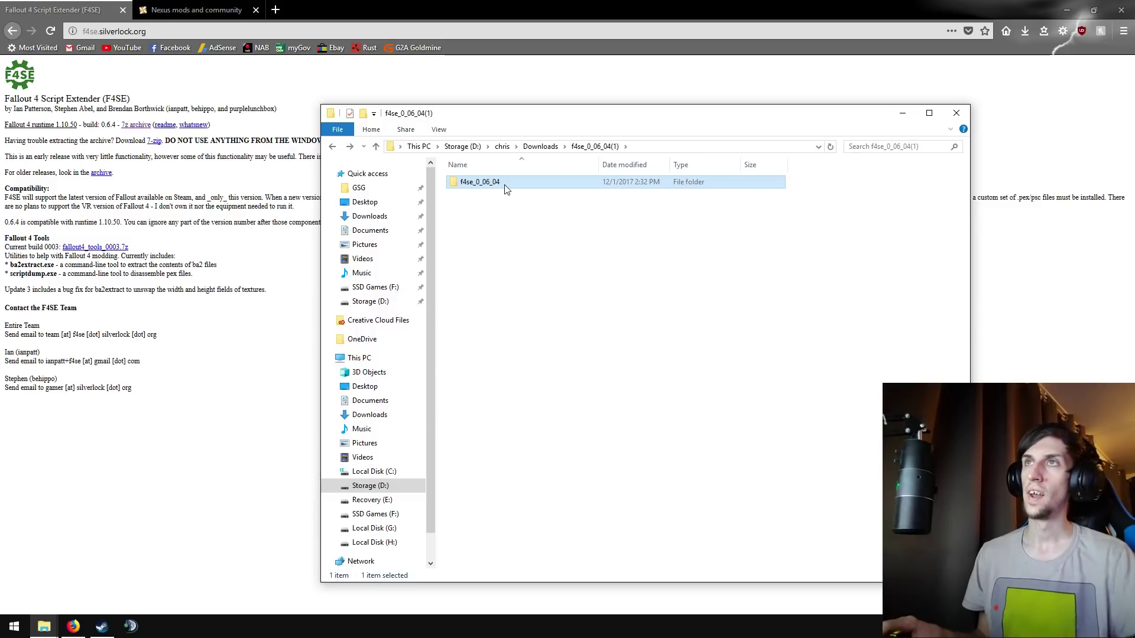
{"action": "double_click", "coordinate": [505, 188]}
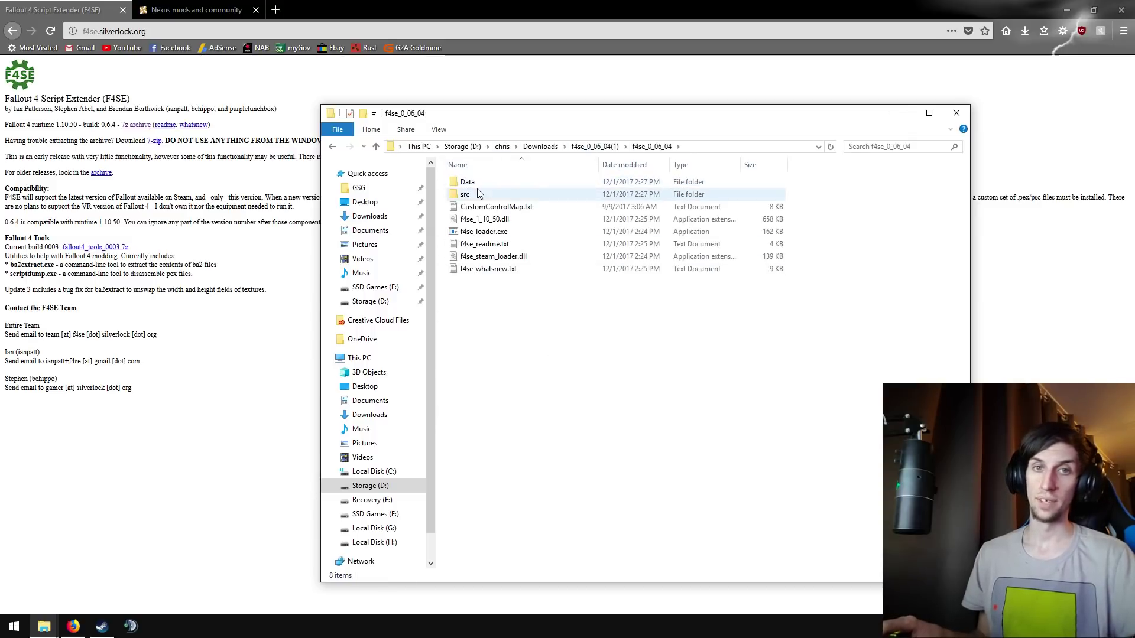
Step: Copy all files and folders in the extracted f4se_0_06_04 folder
{"action": "left_click_drag", "start_coordinate": [517, 338], "coordinate": [502, 175]}
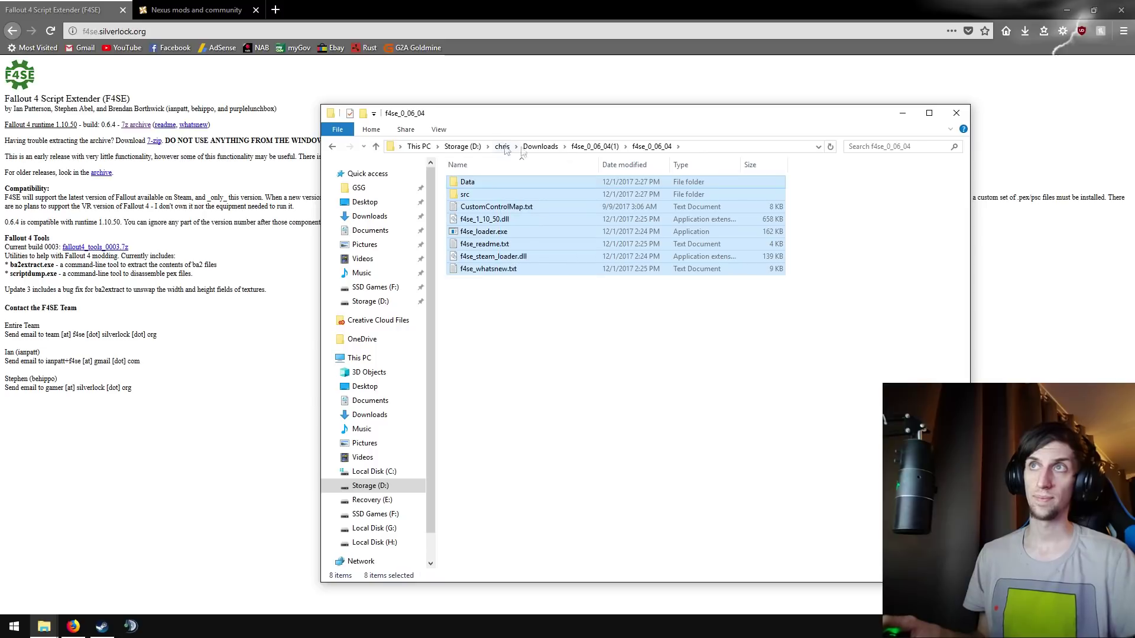
{"action": "right_click", "coordinate": [511, 244]}
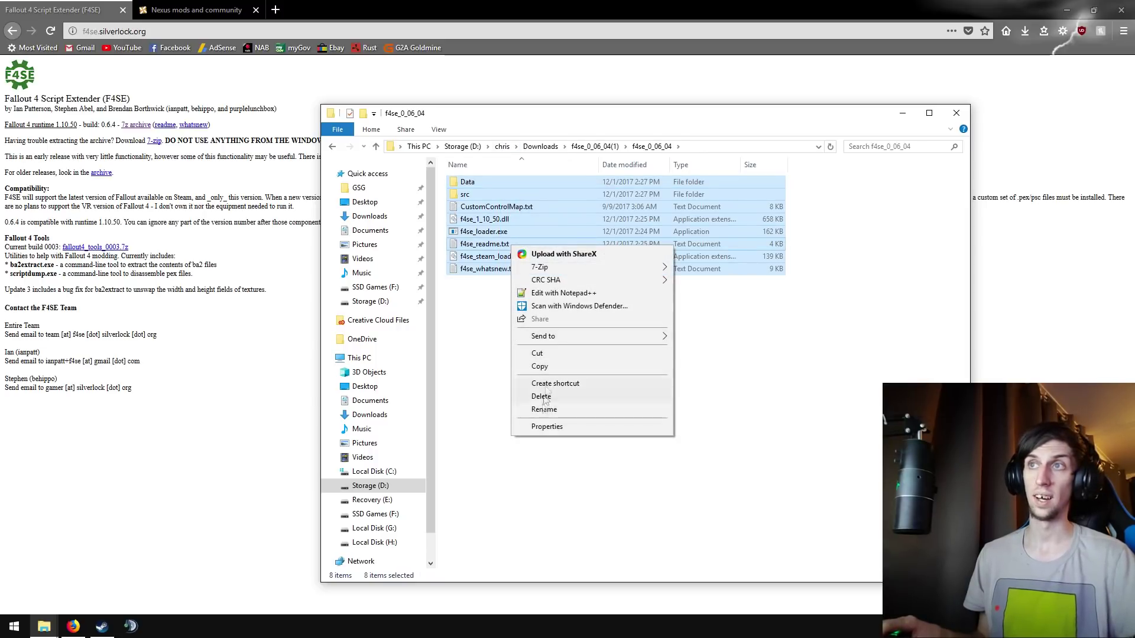
{"action": "left_click", "coordinate": [537, 369]}
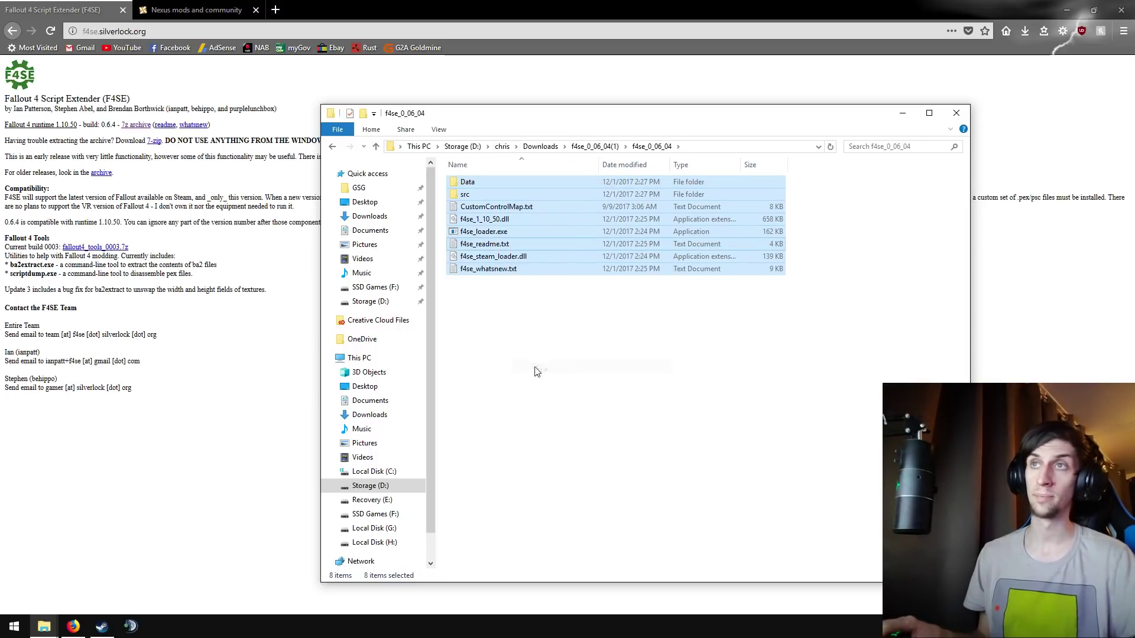
Step: Paste the copied F4SE files into the Fallout 4 installation folder and clear the selection
{"action": "left_click", "coordinate": [44, 627]}
{"action": "left_click", "coordinate": [55, 585]}
{"action": "left_click", "coordinate": [44, 626]}
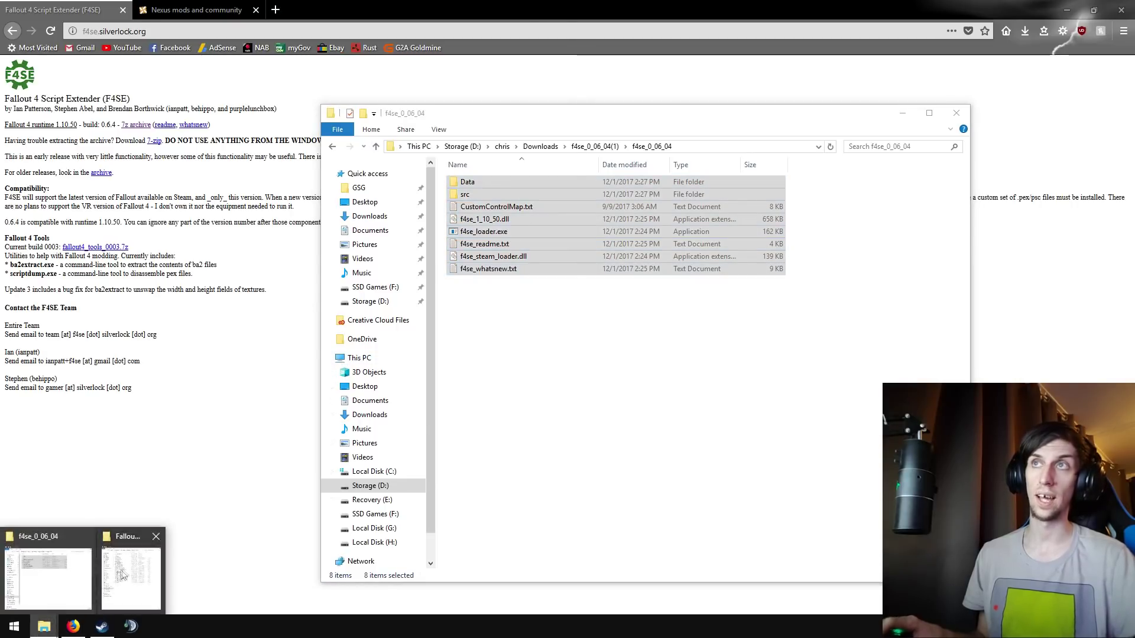
{"action": "left_click", "coordinate": [178, 585]}
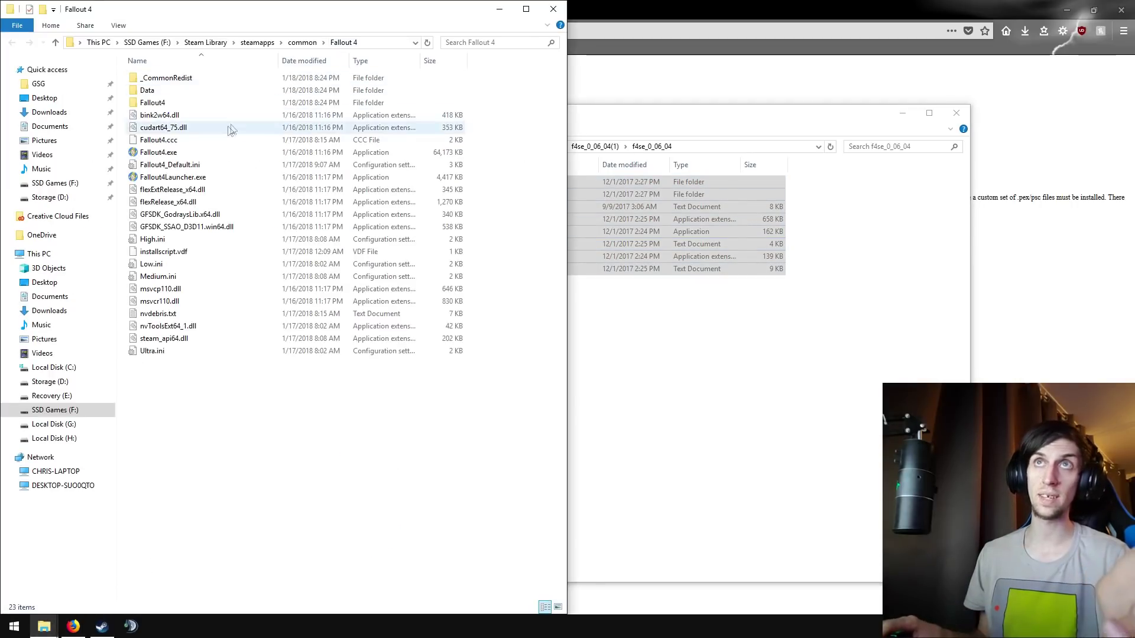
{"action": "right_click", "coordinate": [248, 433]}
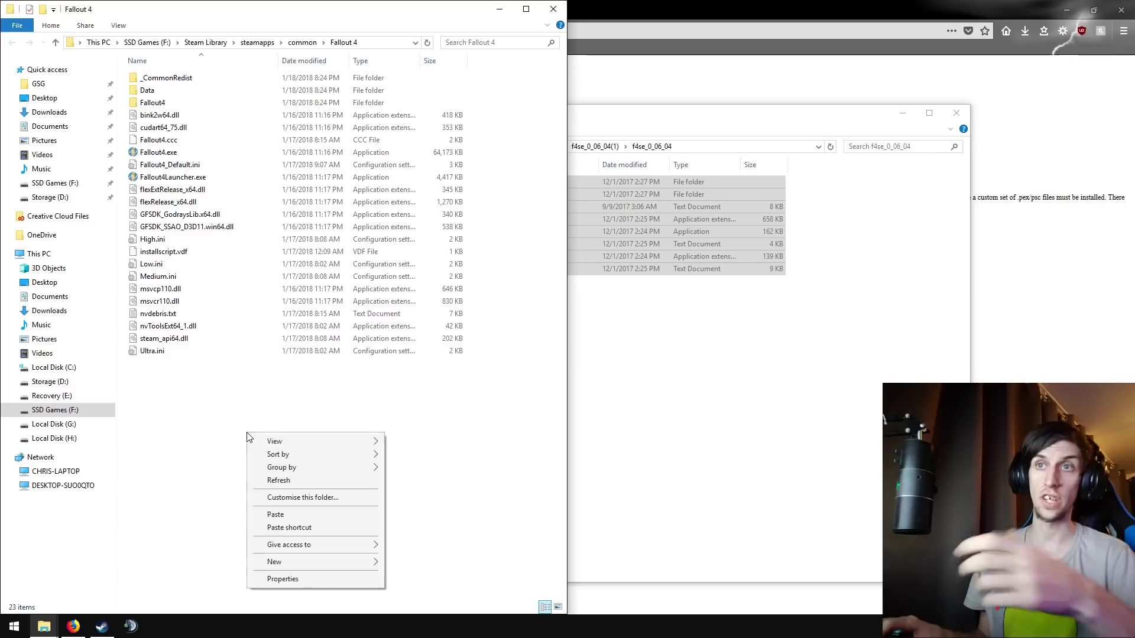
{"action": "left_click", "coordinate": [289, 515]}
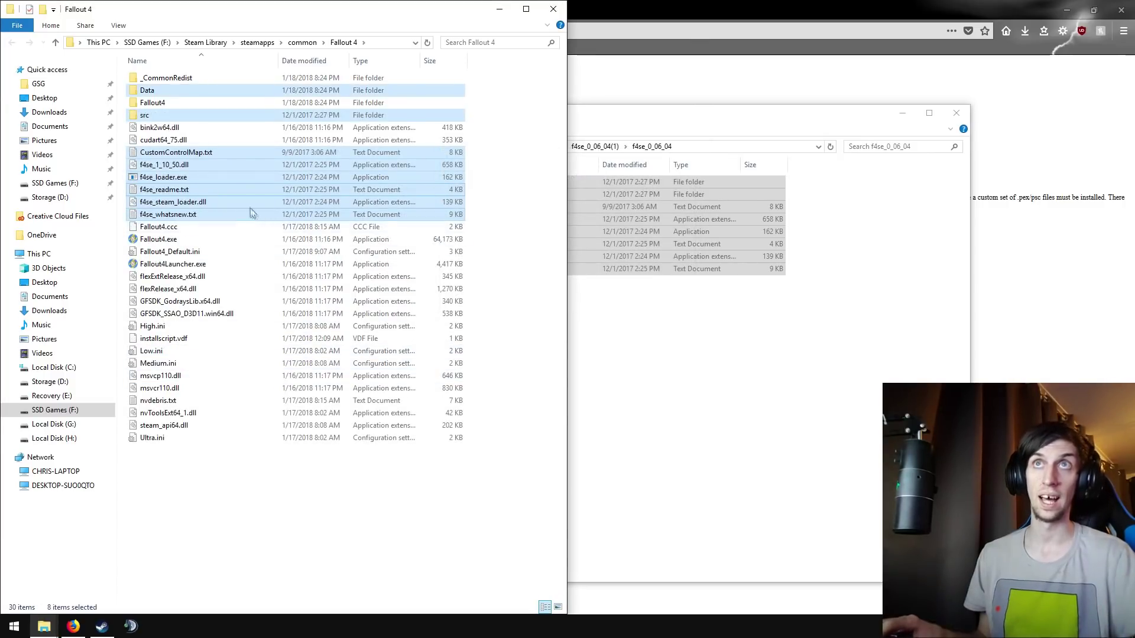
{"action": "left_click", "coordinate": [299, 531]}
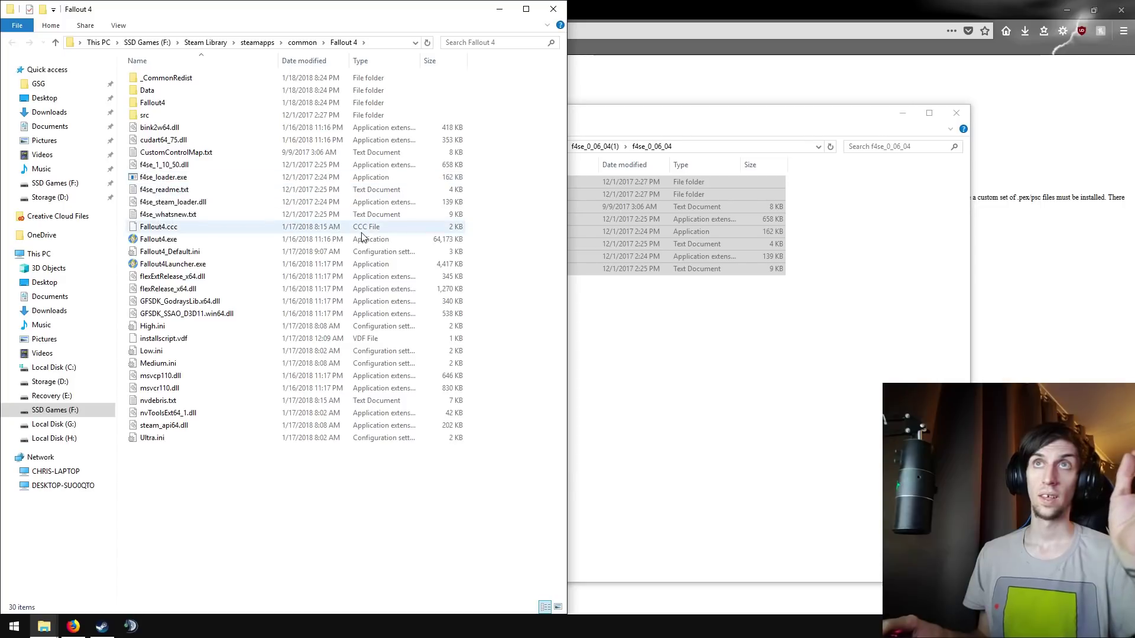
Step: Close the f4se_0_06_04 folder, minimize the Fallout 4 folder and switch back to Steam with its window maximized
{"action": "left_click", "coordinate": [956, 113]}
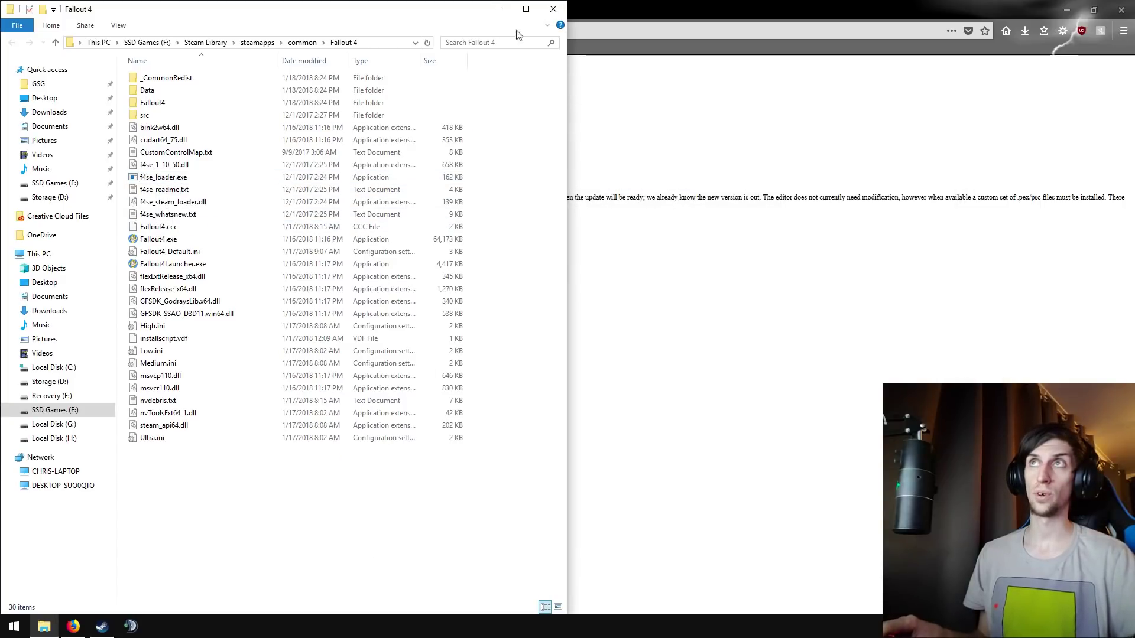
{"action": "left_click", "coordinate": [499, 9]}
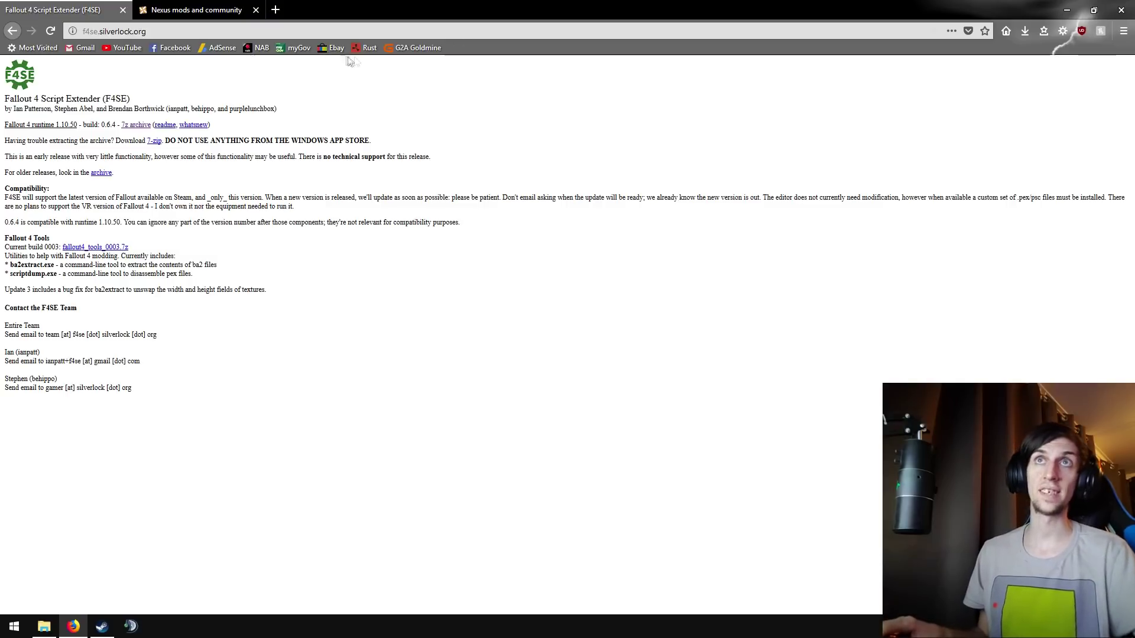
{"action": "left_click", "coordinate": [101, 626]}
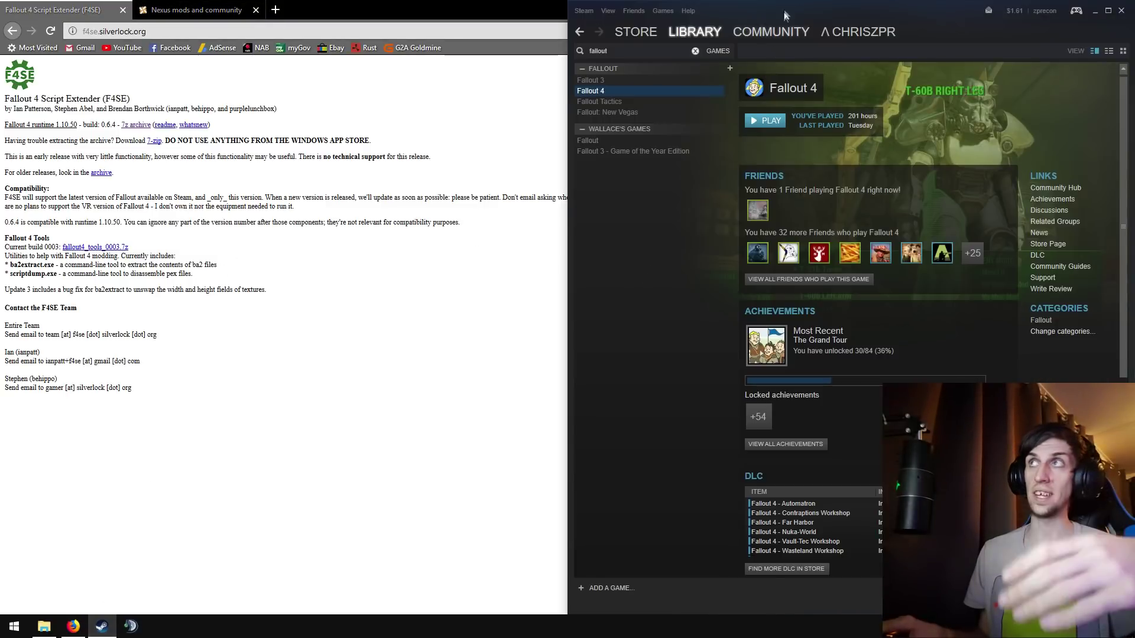
{"action": "left_click", "coordinate": [1109, 13]}
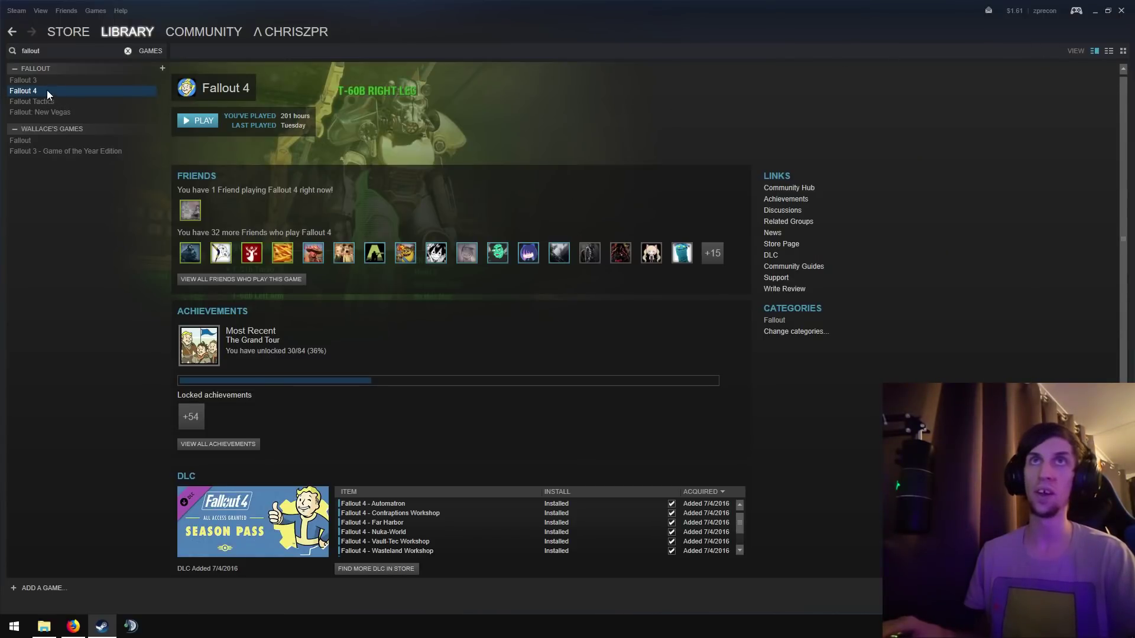
Step: Add f4se_loader.exe from the Fallout 4 folder to the Steam library as a non-Steam game
{"action": "left_click", "coordinate": [37, 589]}
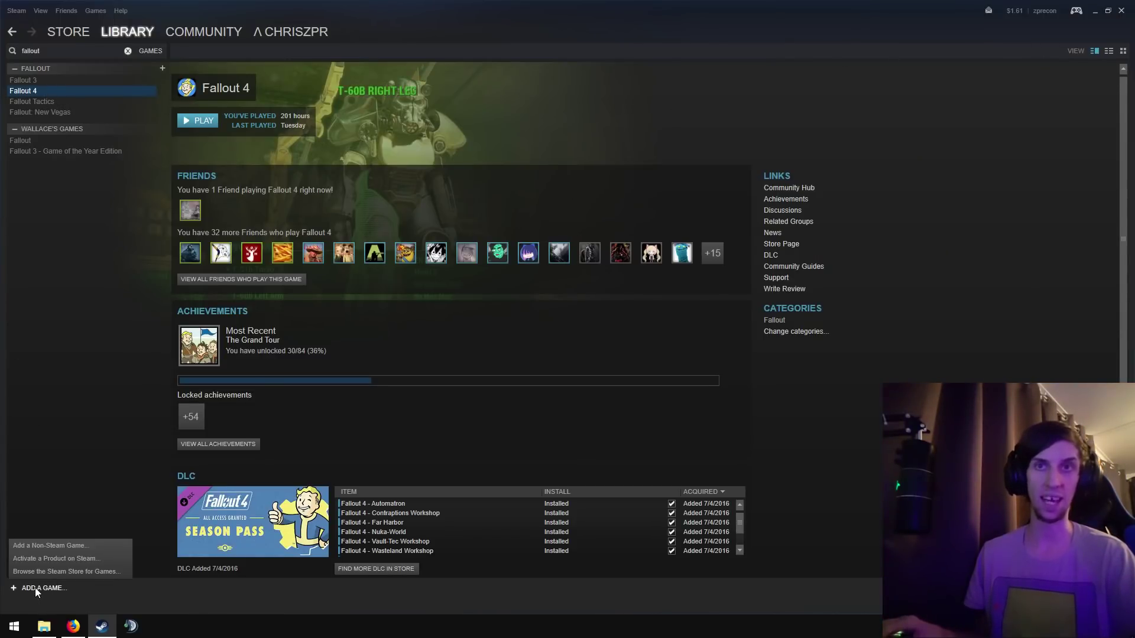
{"action": "left_click", "coordinate": [58, 544]}
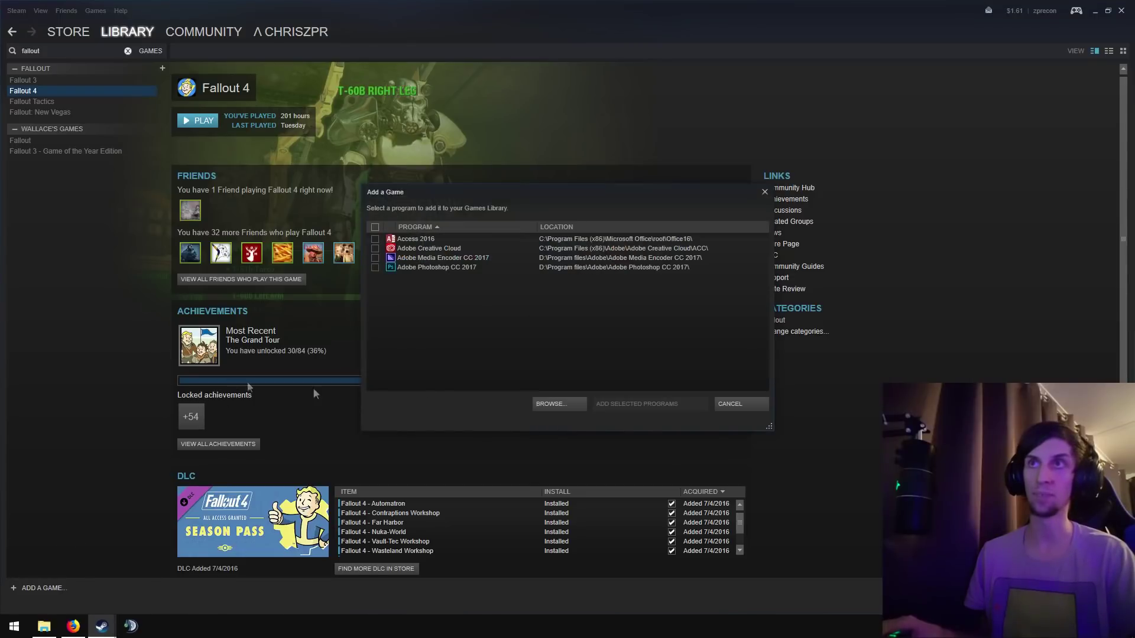
{"action": "left_click", "coordinate": [547, 405]}
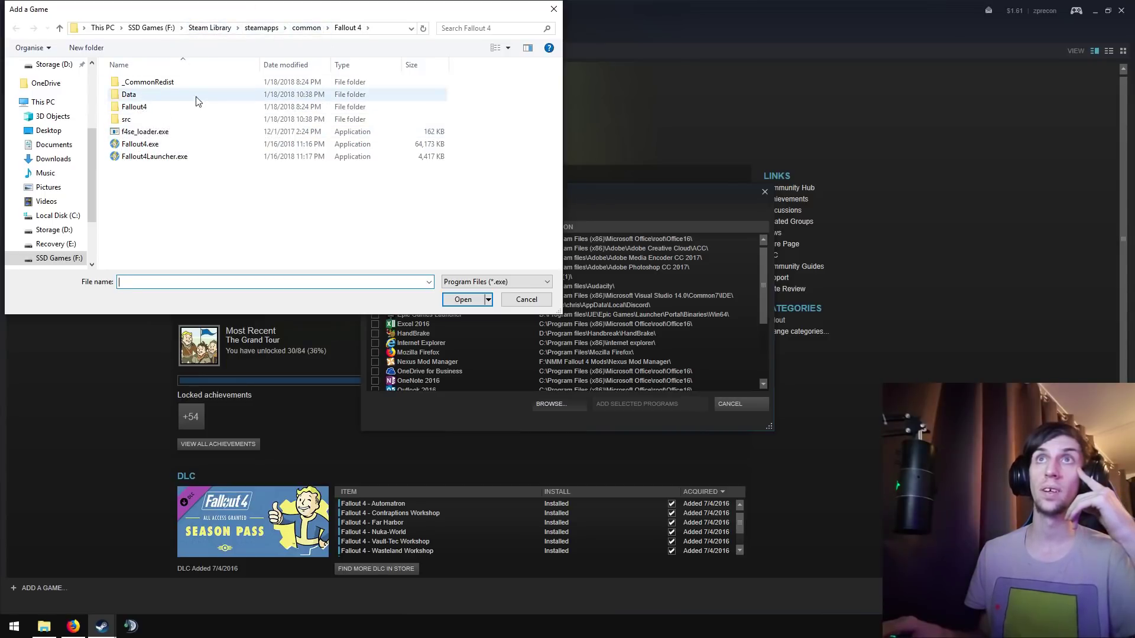
{"action": "left_click", "coordinate": [168, 133]}
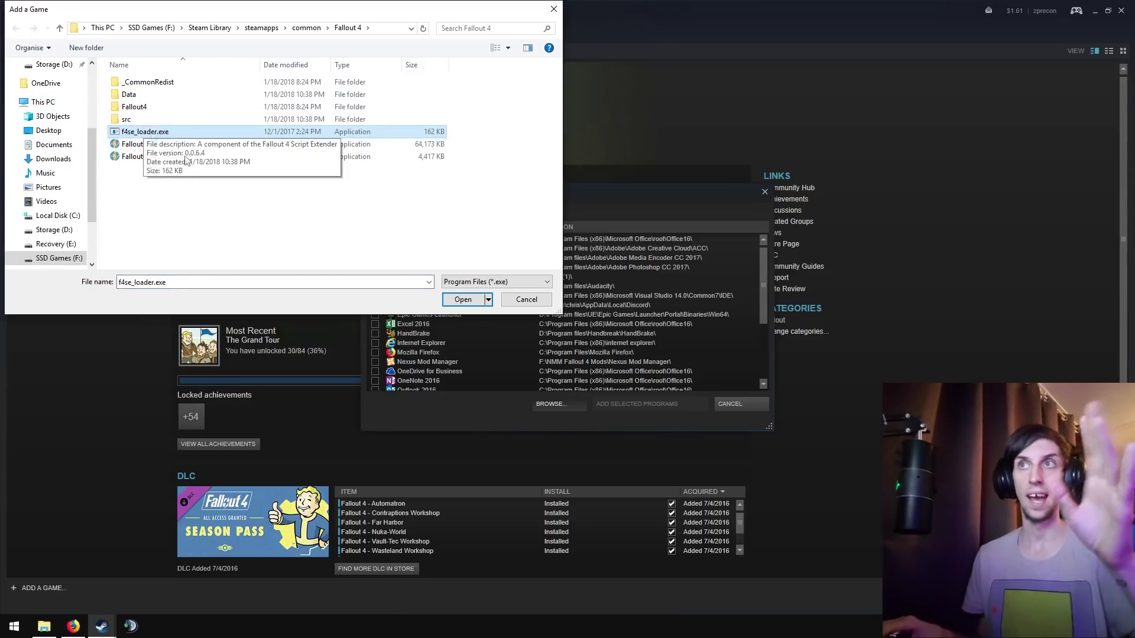
{"action": "left_click", "coordinate": [453, 301]}
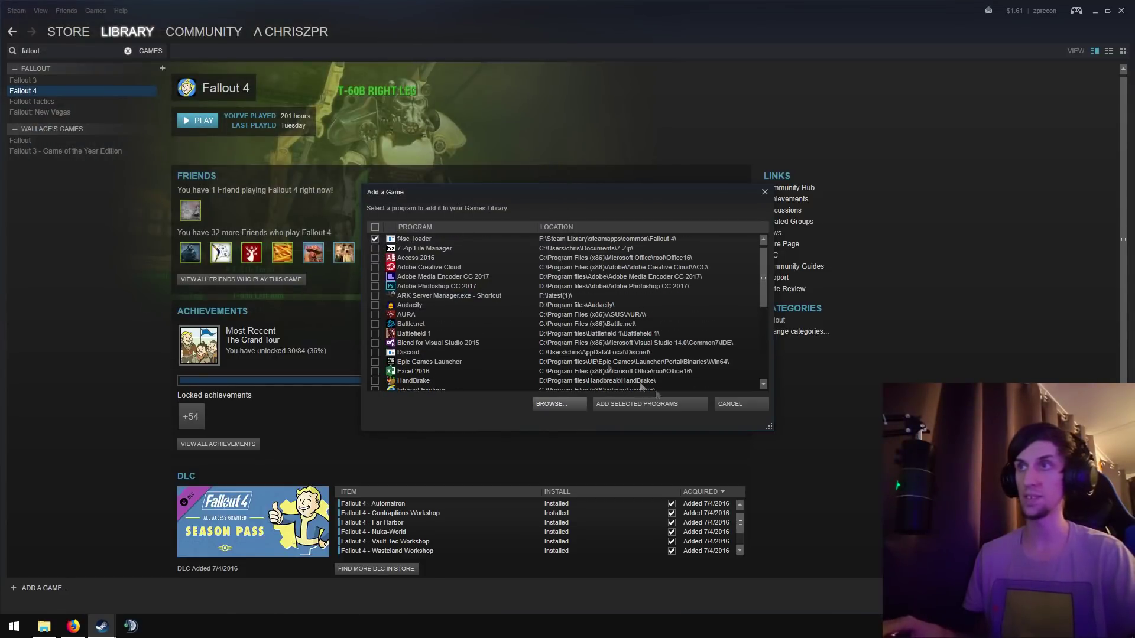
{"action": "left_click", "coordinate": [668, 405]}
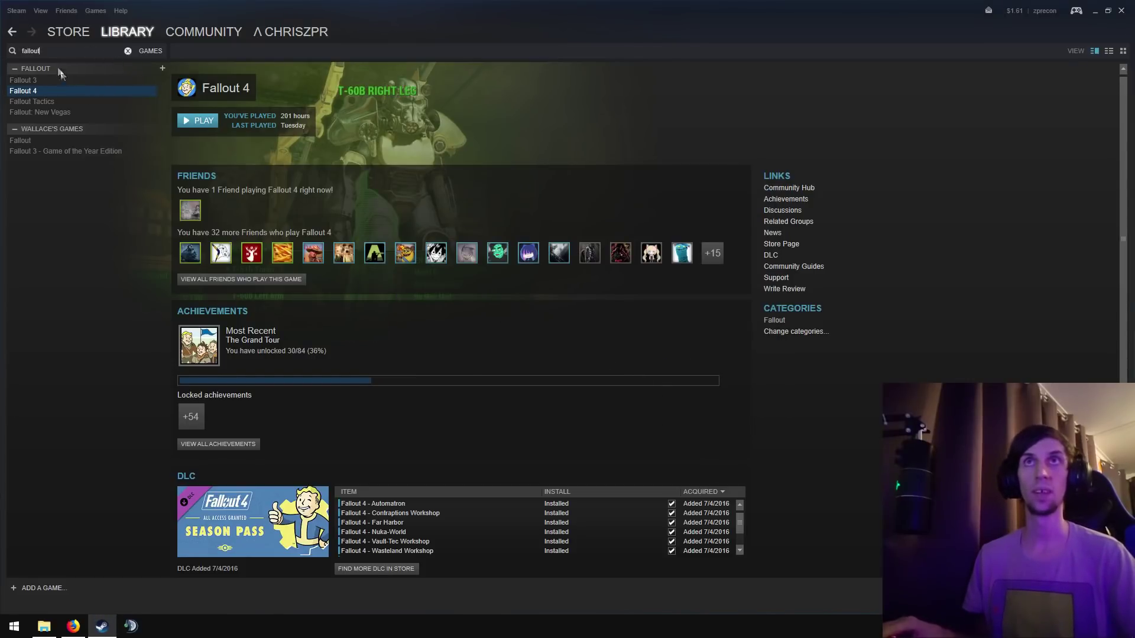
Step: Filter the library to installed games, search it for f4se and open the properties of f4se_loader
{"action": "left_click", "coordinate": [128, 51]}
{"action": "left_click", "coordinate": [151, 51]}
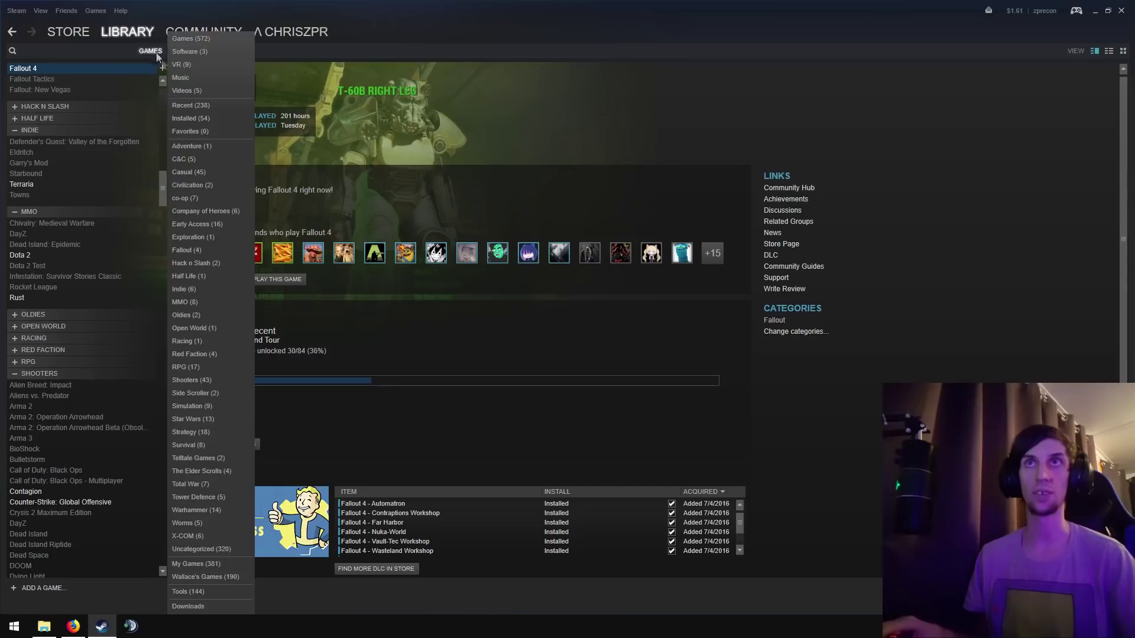
{"action": "left_click", "coordinate": [197, 118]}
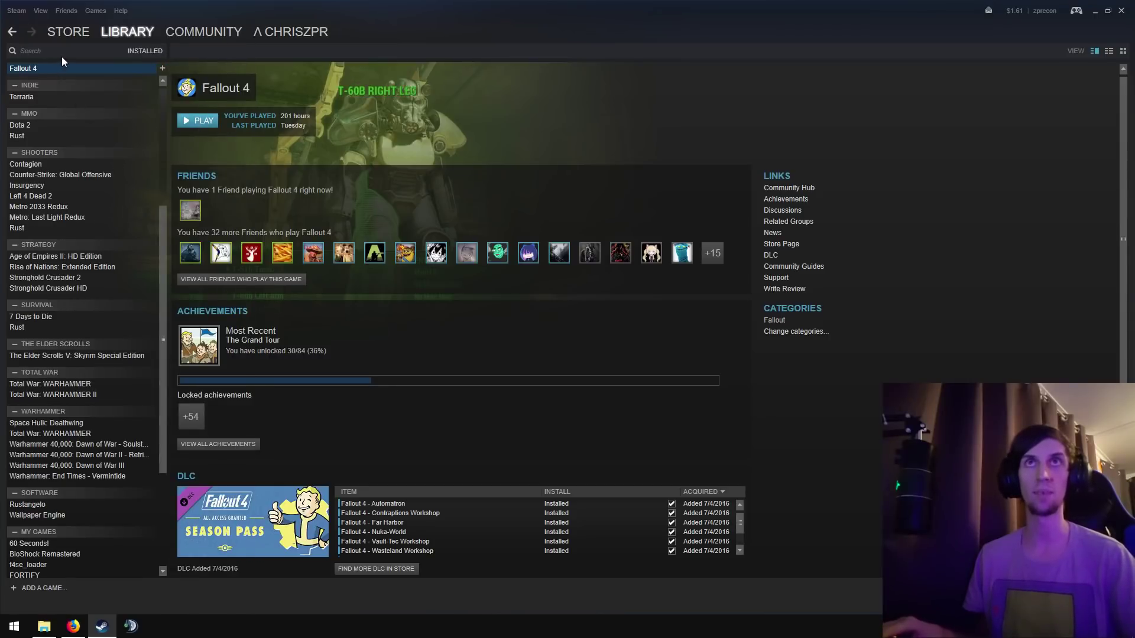
{"action": "type", "text": "f4se"}
{"action": "left_click", "coordinate": [56, 80]}
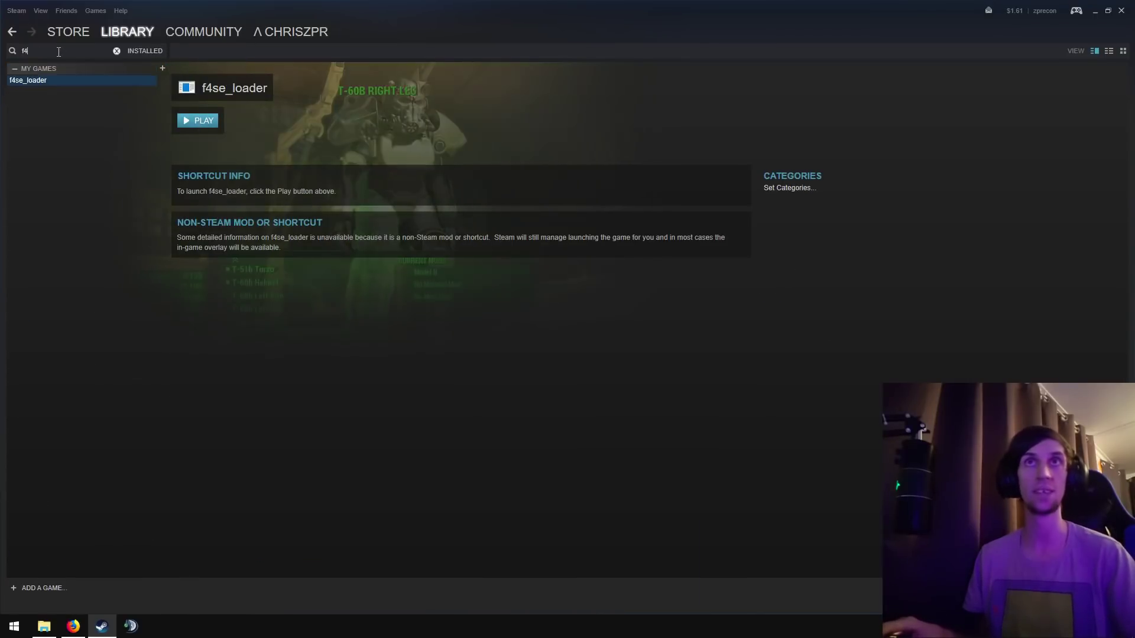
{"action": "right_click", "coordinate": [43, 83]}
{"action": "left_click", "coordinate": [50, 151]}
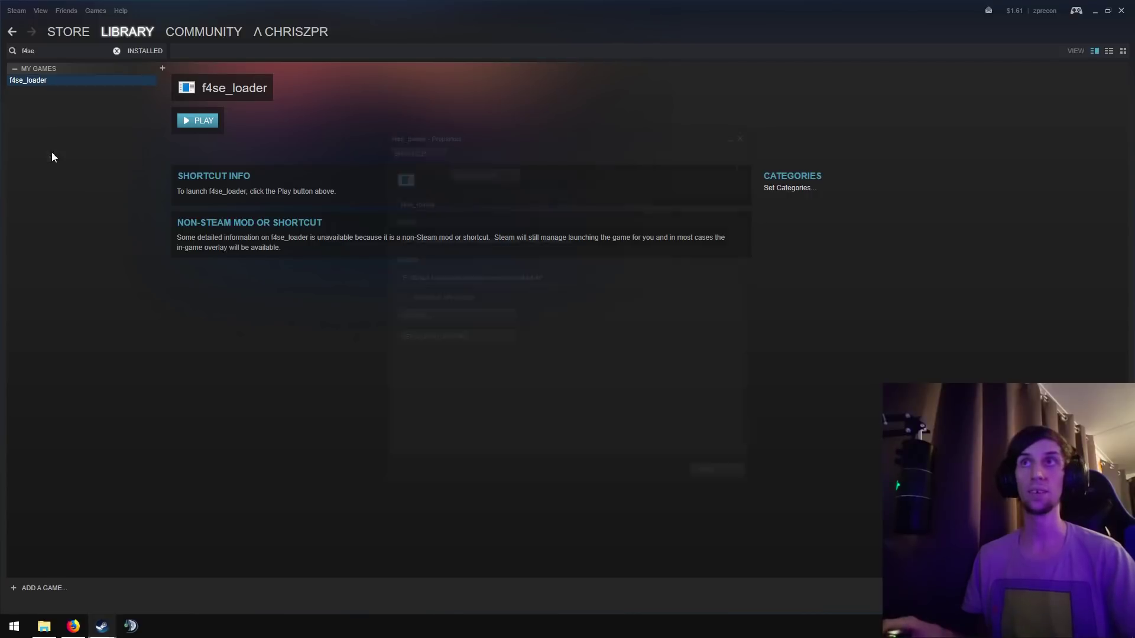
{"action": "double_click", "coordinate": [438, 208]}
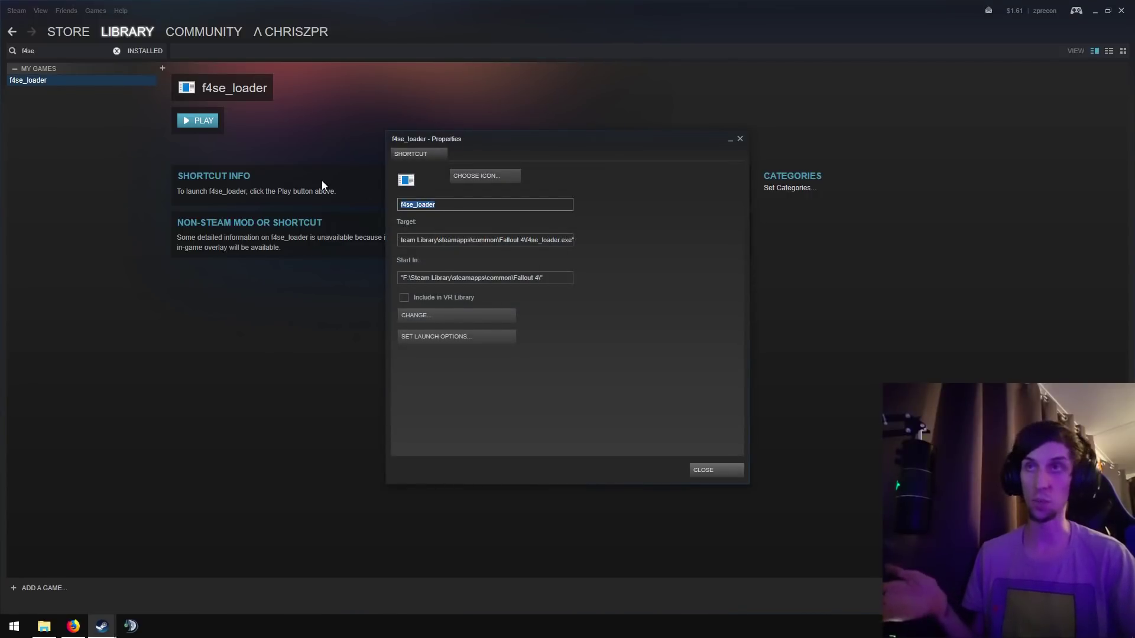
{"action": "type", "text": "Fallout 4 ("}
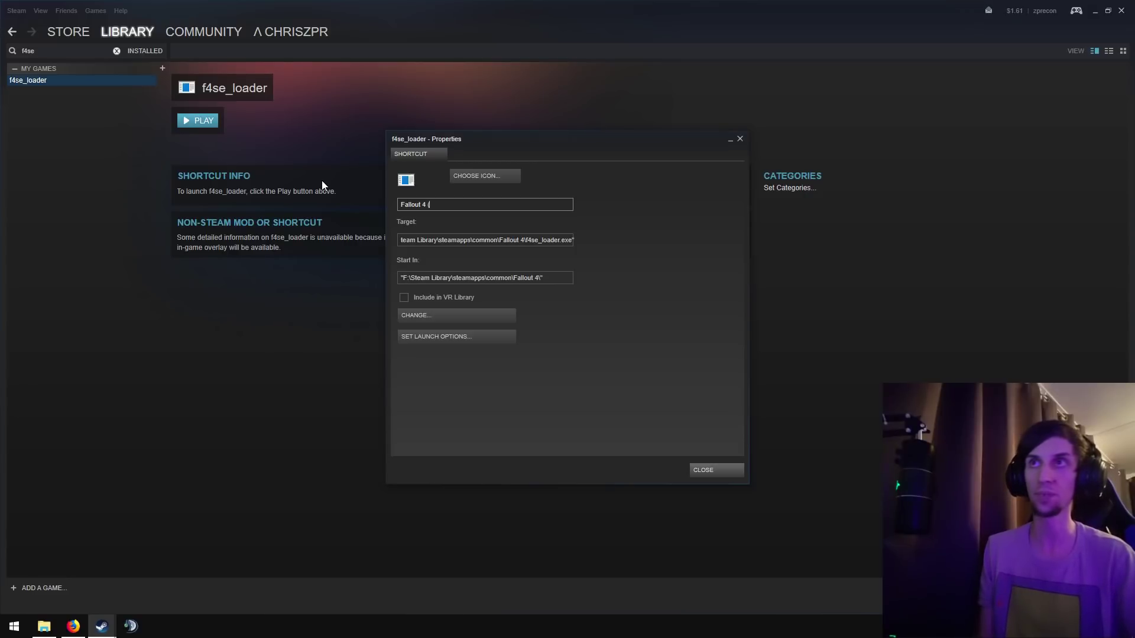
{"action": "type", "text": "F4SE)"}
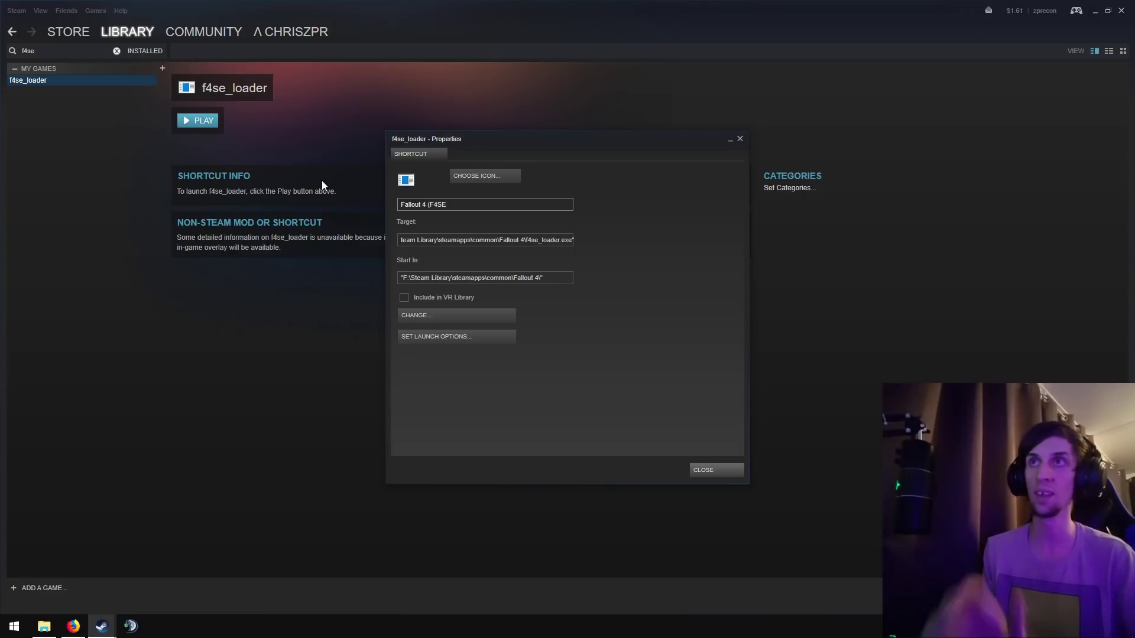
Step: Set the f4se_loader shortcut's icon to the one from Fallout4.exe
{"action": "left_click", "coordinate": [496, 177]}
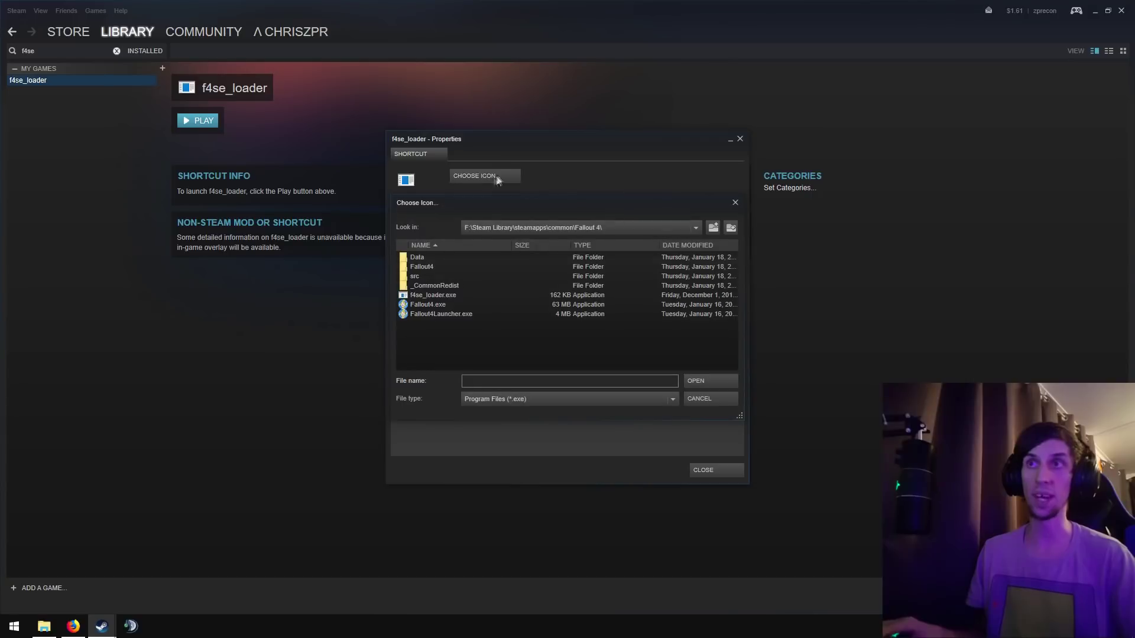
{"action": "left_click", "coordinate": [435, 304]}
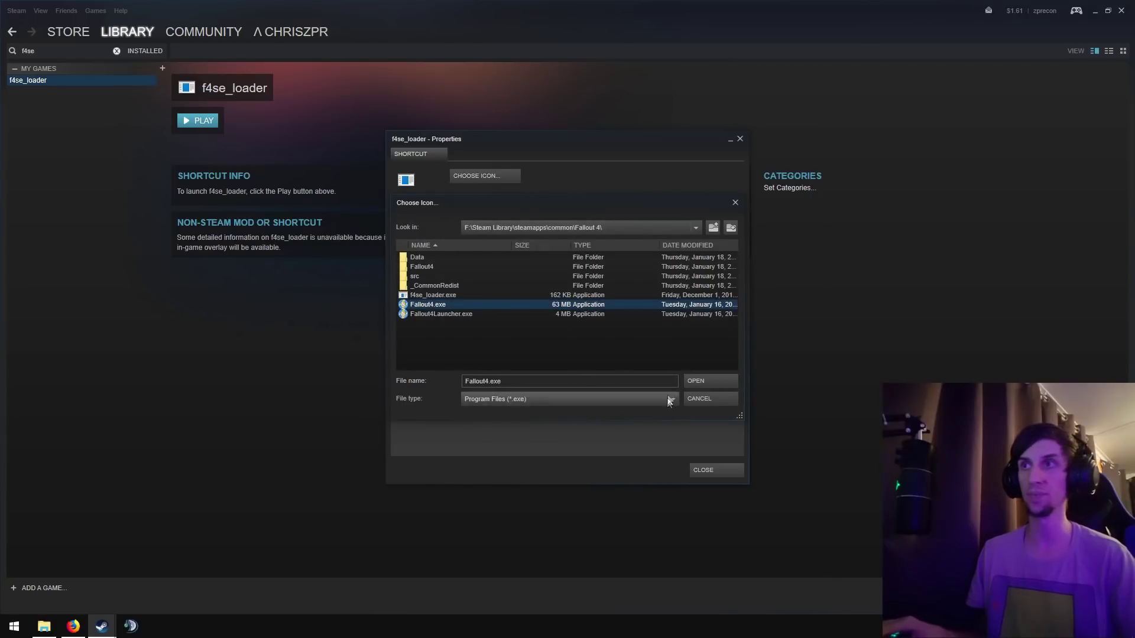
{"action": "left_click", "coordinate": [702, 380]}
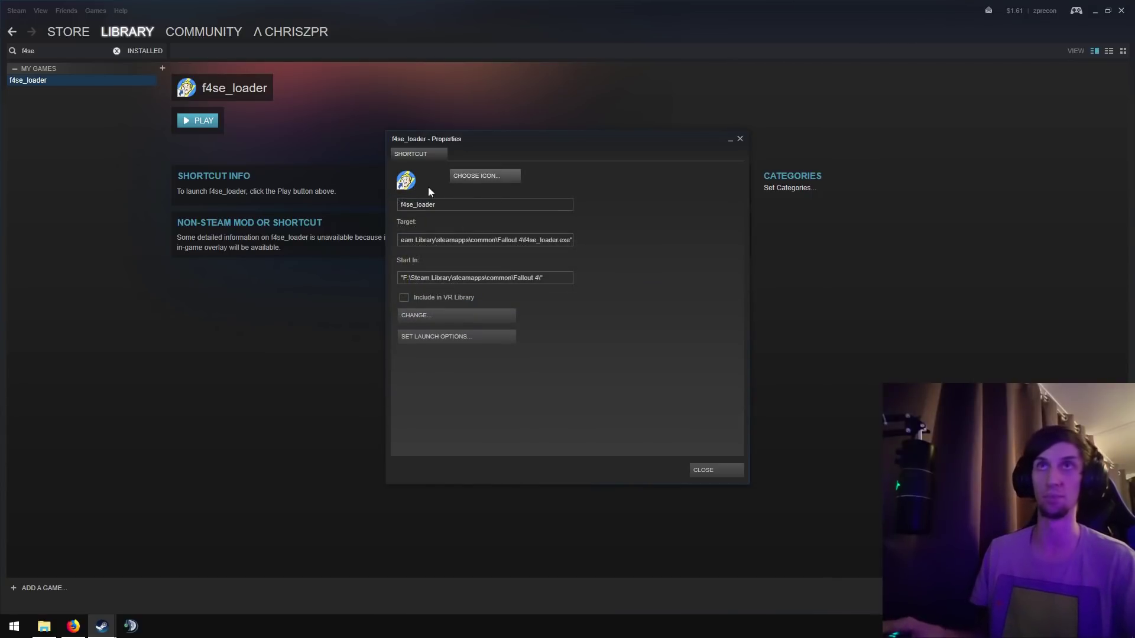
Step: Rename the f4se_loader shortcut as Fallout 4 (F4SE) and close its properties
{"action": "double_click", "coordinate": [448, 207]}
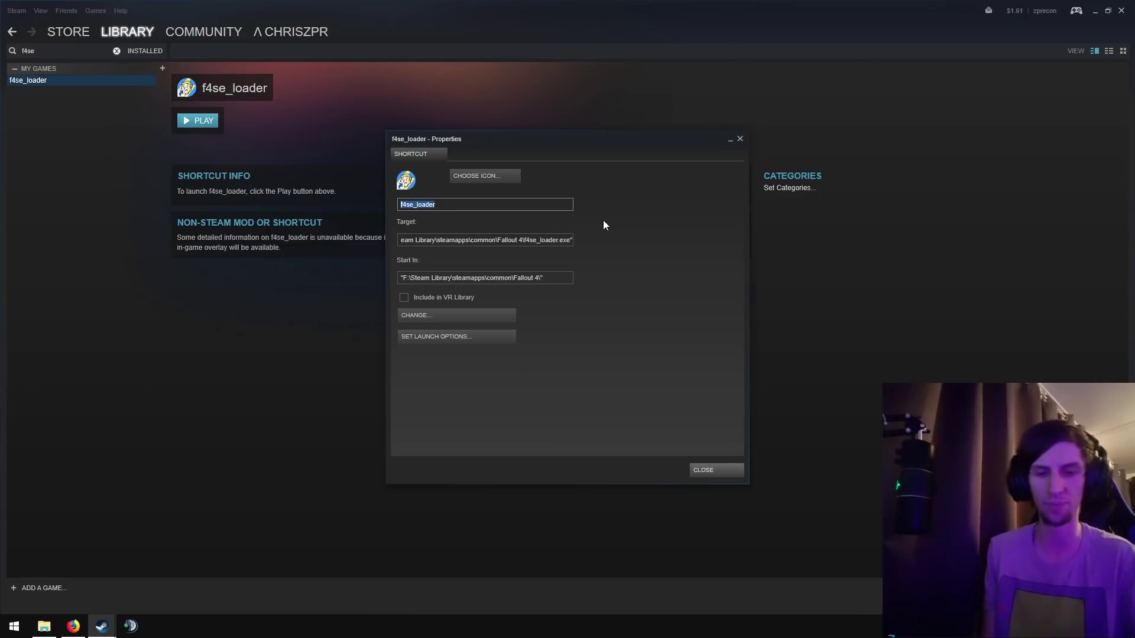
{"action": "type", "text": "Fallout 4 ("}
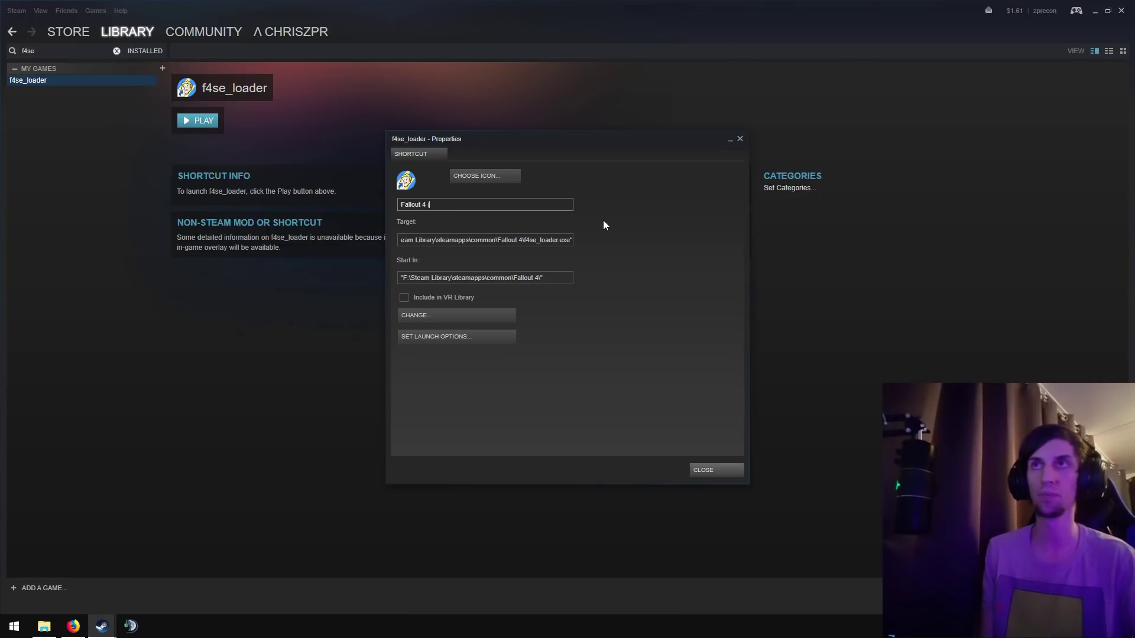
{"action": "type", "text": "F4SE)"}
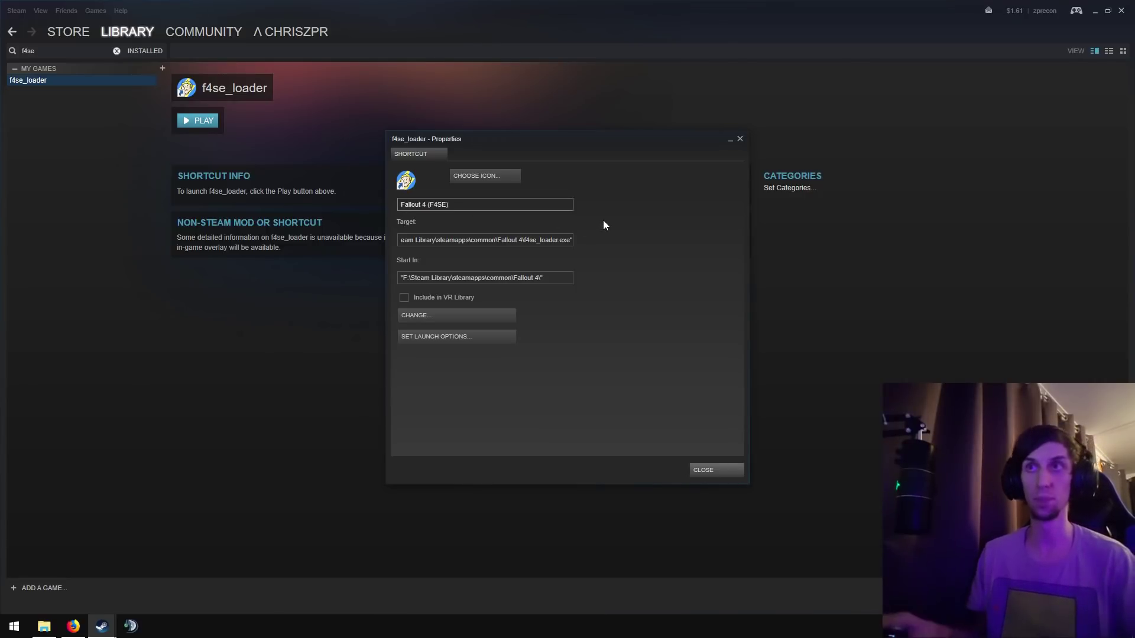
{"action": "left_click", "coordinate": [722, 469]}
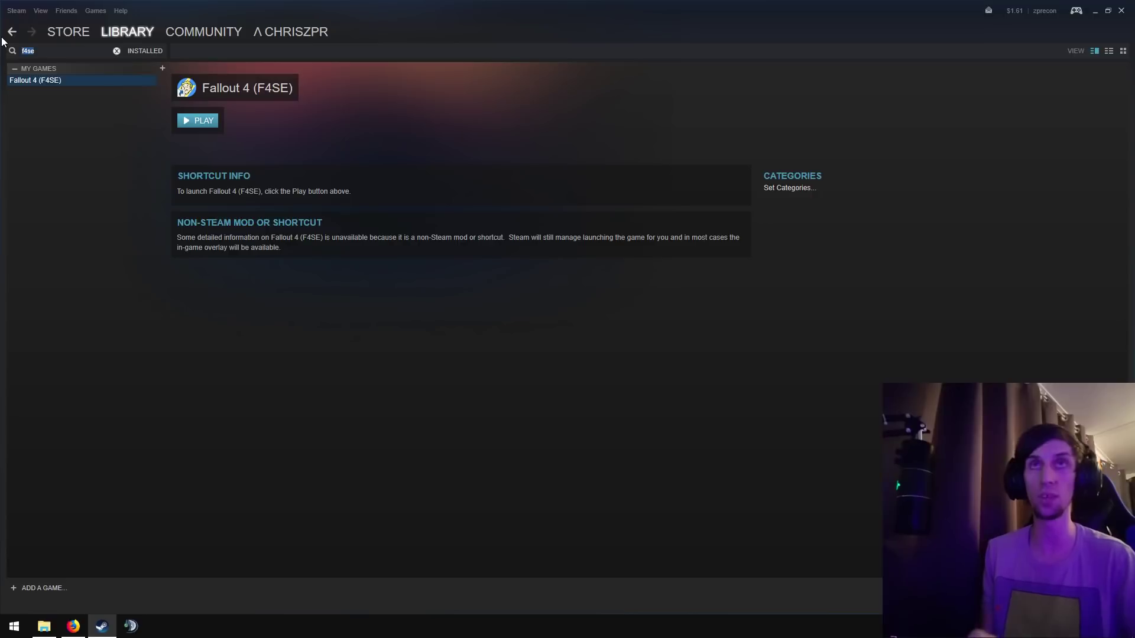
Step: Search the installed games for Fallout and compare the Fallout 4 and Fallout 4 (F4SE) entries
{"action": "type", "text": "Fallout"}
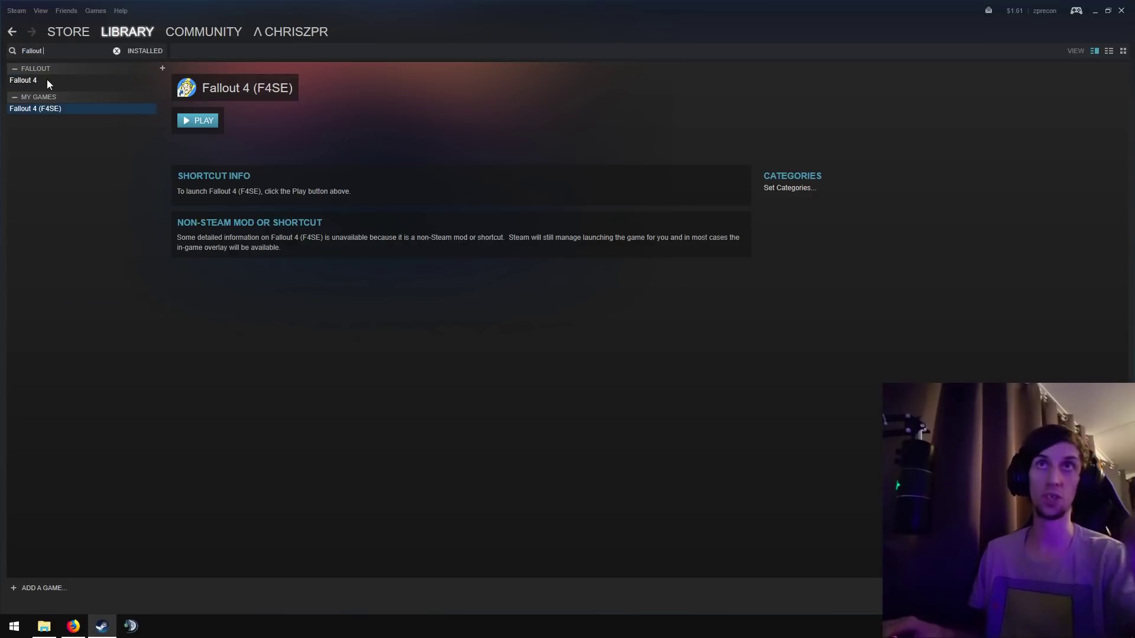
{"action": "left_click", "coordinate": [47, 81]}
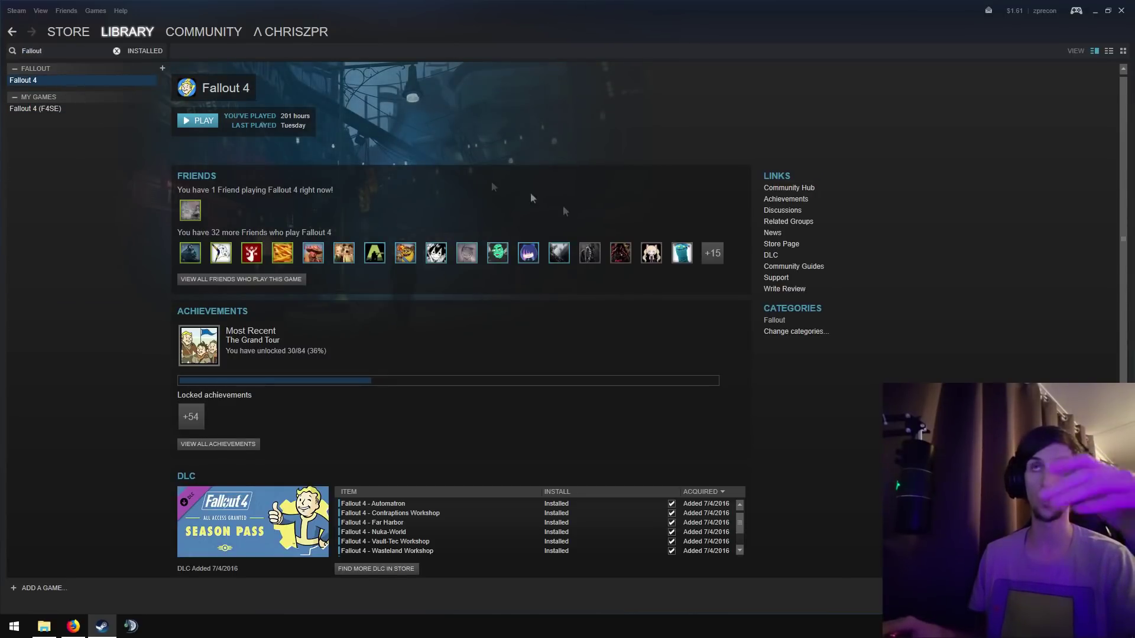
{"action": "left_click", "coordinate": [56, 108]}
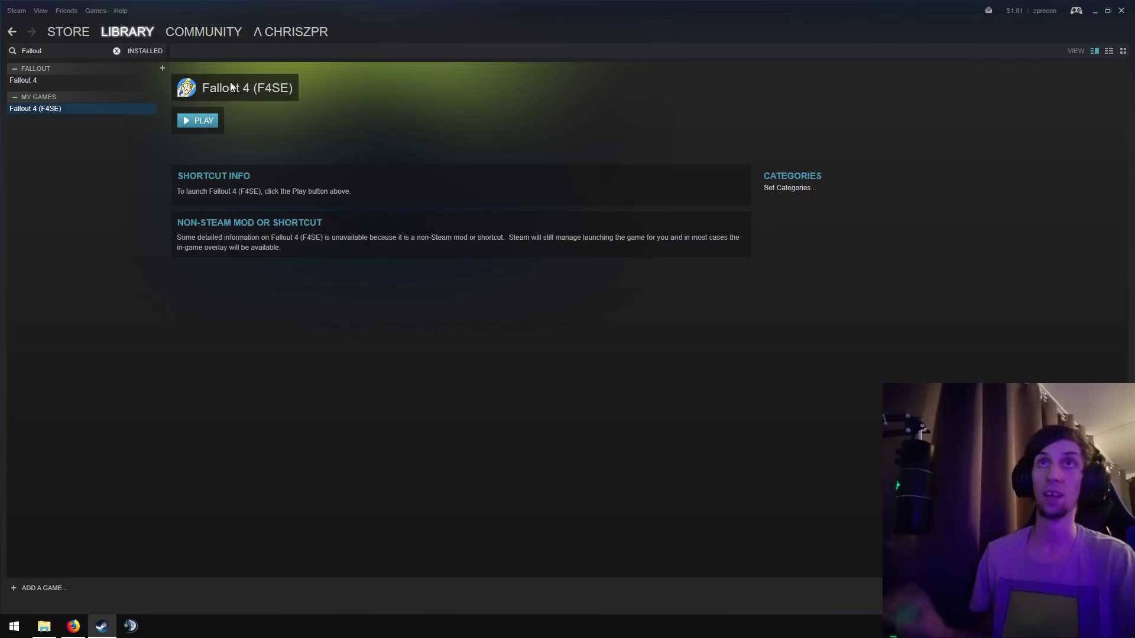
Step: Switch to Firefox and bring up the already open Nexus Mods home page
{"action": "left_click", "coordinate": [73, 627]}
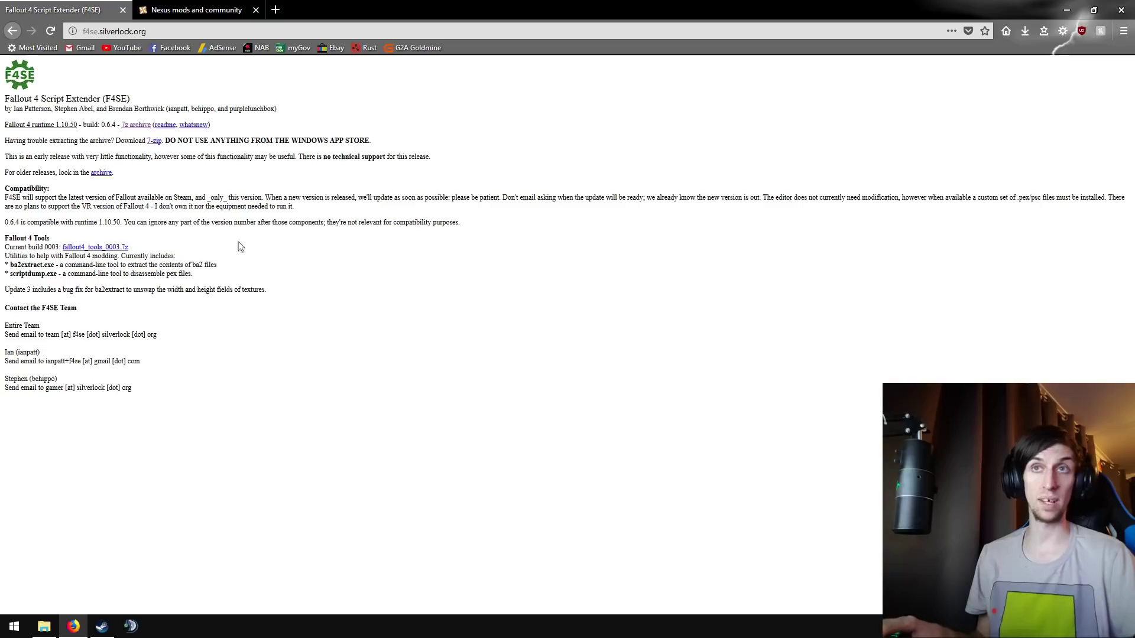
{"action": "left_click", "coordinate": [154, 399]}
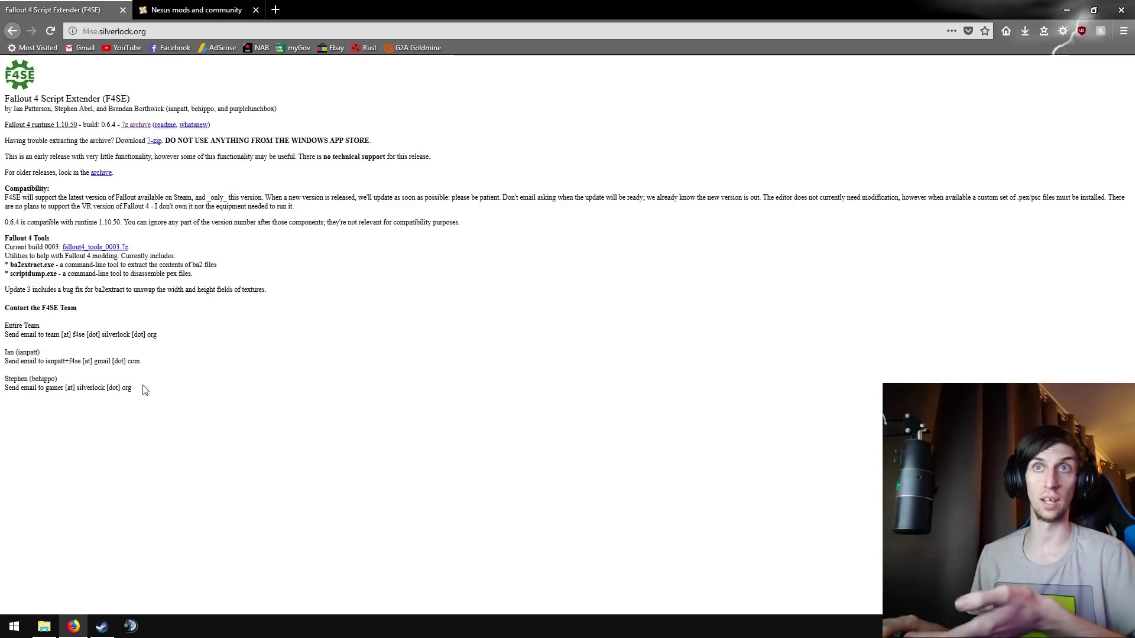
{"action": "left_click_drag", "start_coordinate": [145, 387], "coordinate": [188, 403]}
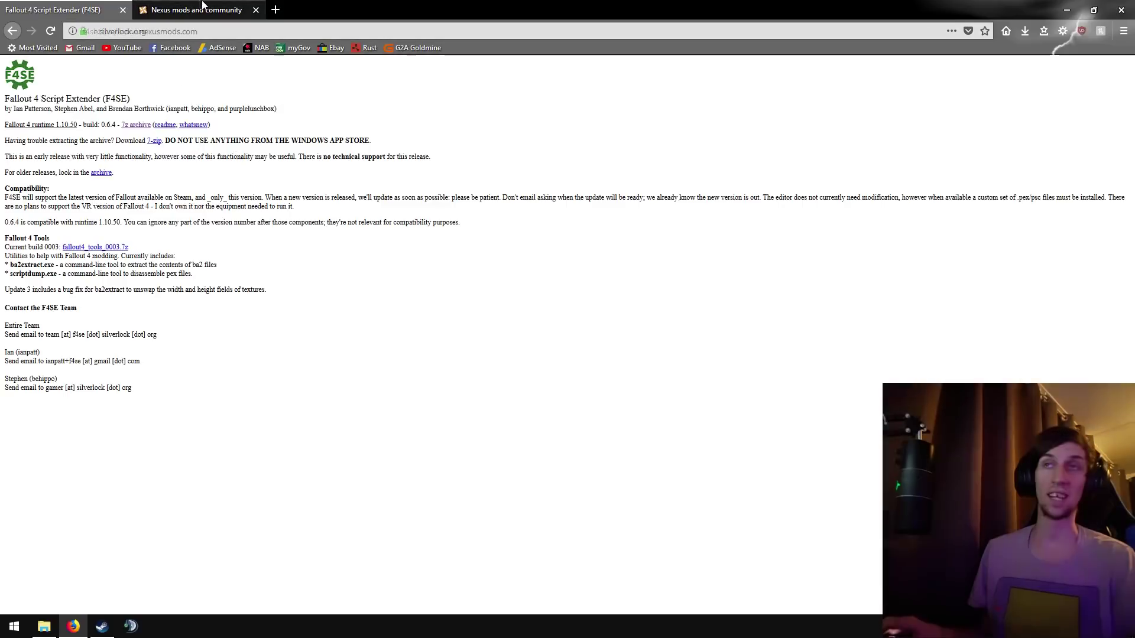
{"action": "left_click", "coordinate": [183, 9]}
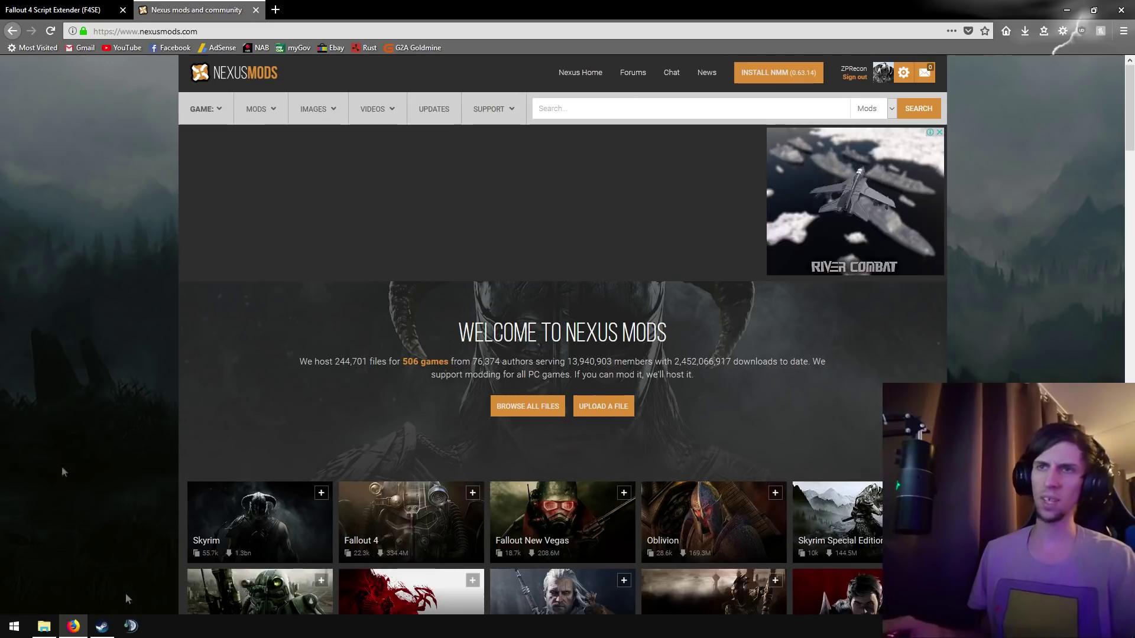
{"action": "scroll", "coordinate": [303, 74], "scroll_direction": "down", "scroll_amount": 6}
{"action": "scroll", "coordinate": [366, 453], "scroll_direction": "up", "scroll_amount": 6}
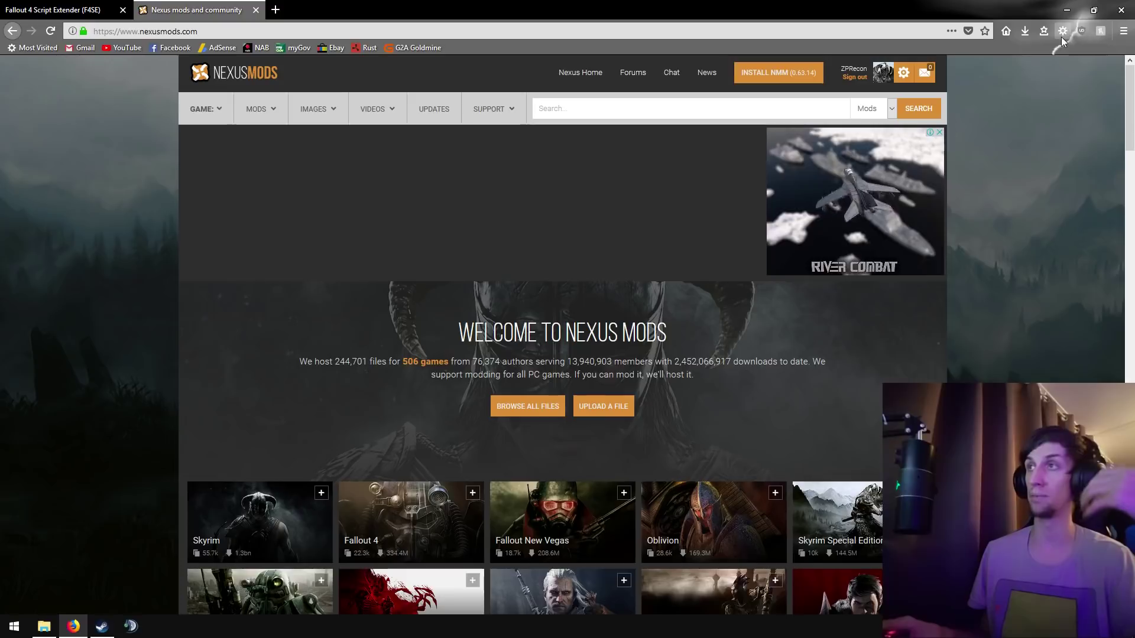
{"action": "scroll", "coordinate": [880, 465], "scroll_direction": "down", "scroll_amount": 2}
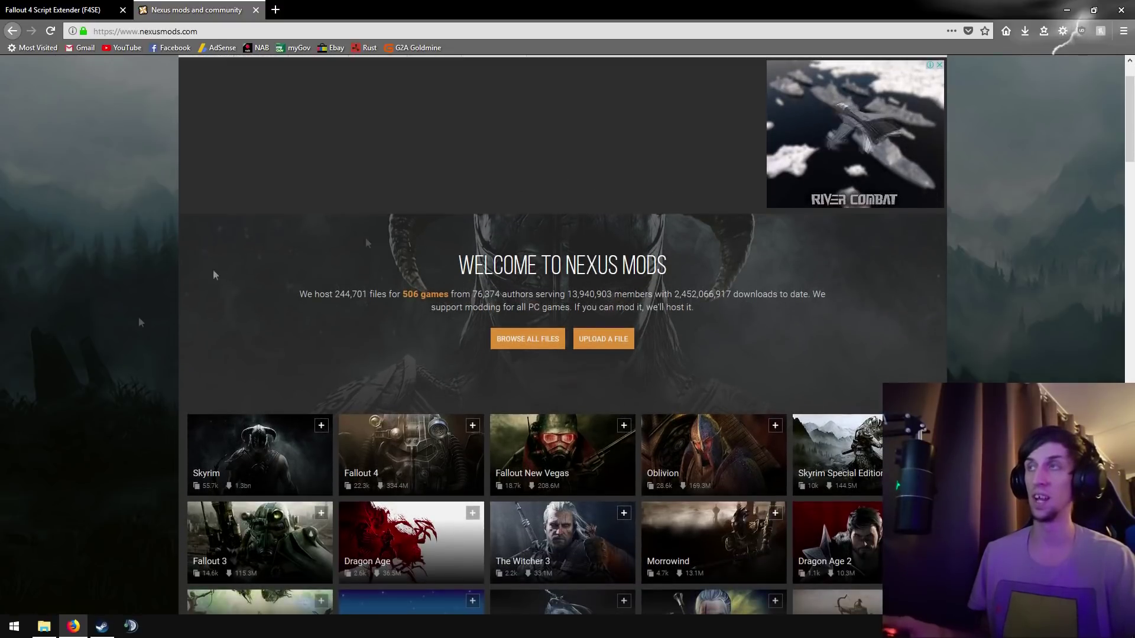
{"action": "scroll", "coordinate": [880, 465], "scroll_direction": "up", "scroll_amount": 2}
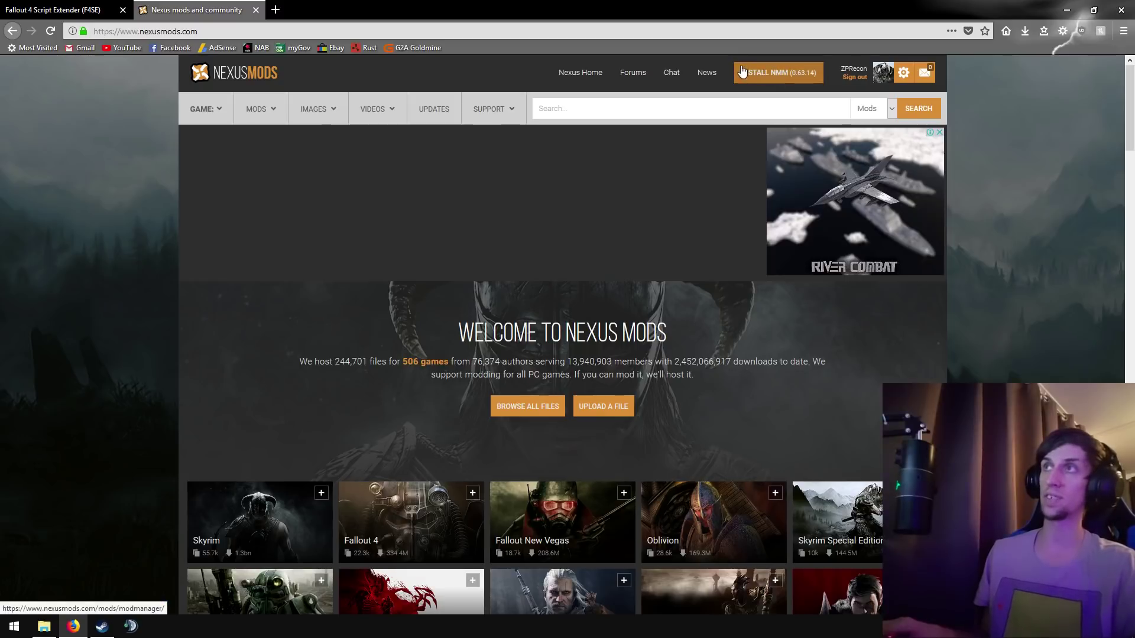
{"action": "scroll", "coordinate": [287, 484], "scroll_direction": "down", "scroll_amount": 8}
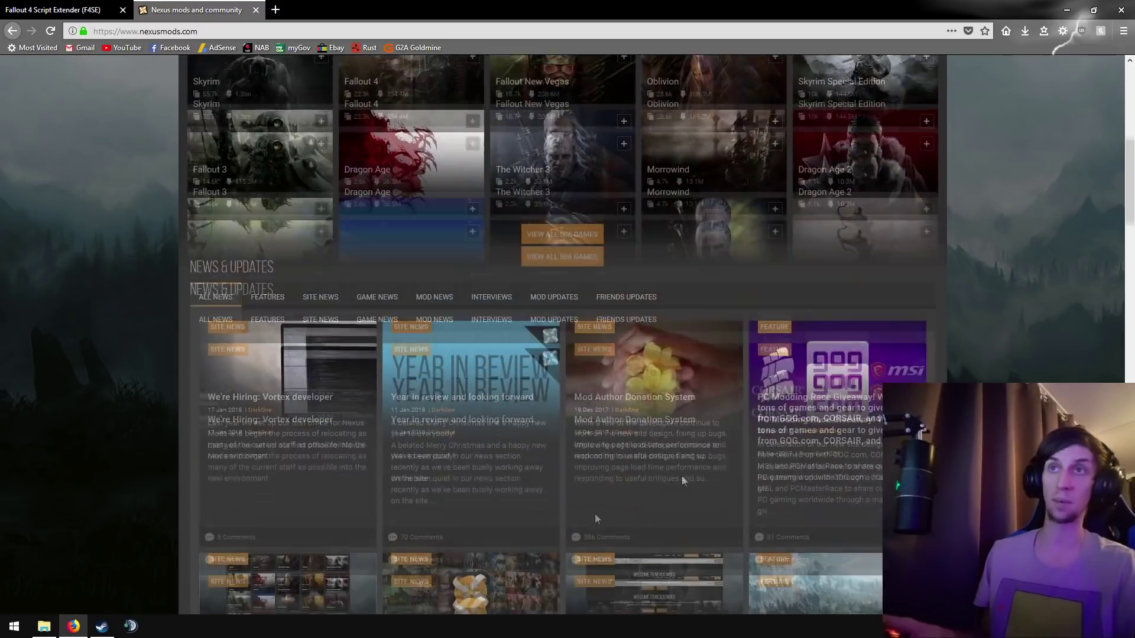
{"action": "scroll", "coordinate": [288, 483], "scroll_direction": "up", "scroll_amount": 8}
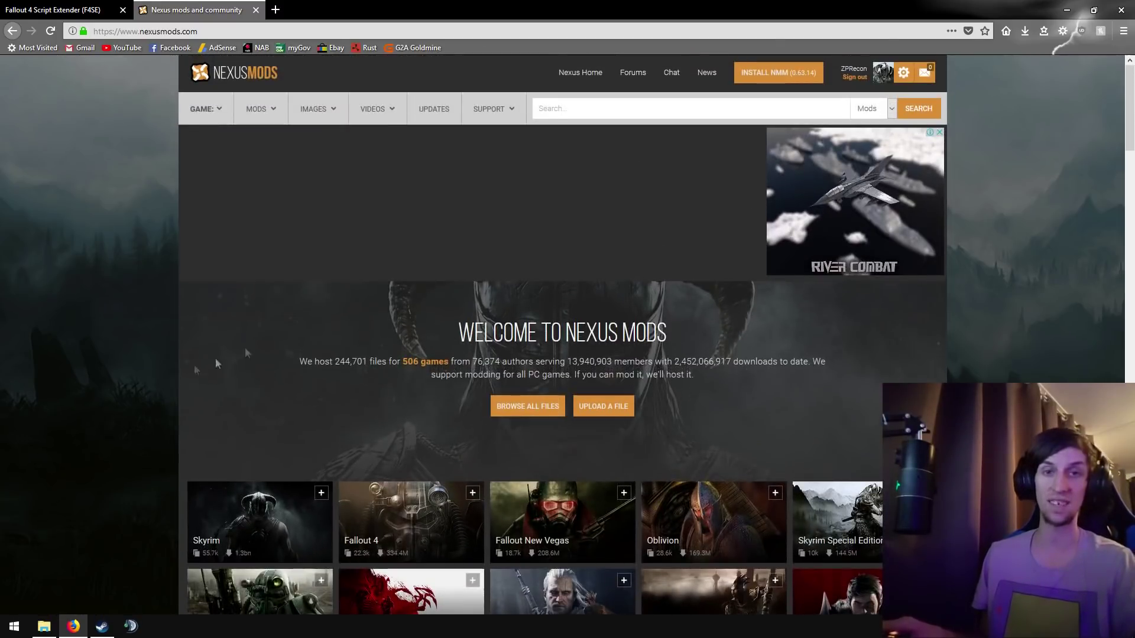
Step: Download the Nexus Mod Manager 0.63.14 installer for Windows 10, 8, 7 and Vista and save the file
{"action": "left_click", "coordinate": [777, 78]}
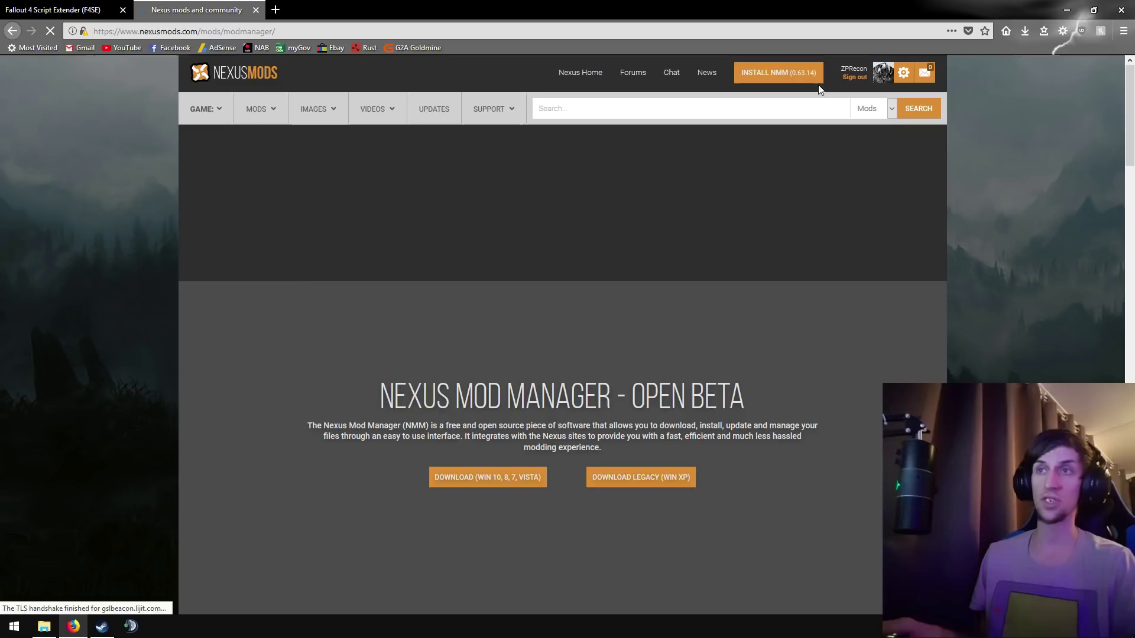
{"action": "scroll", "coordinate": [347, 398], "scroll_direction": "down", "scroll_amount": 1}
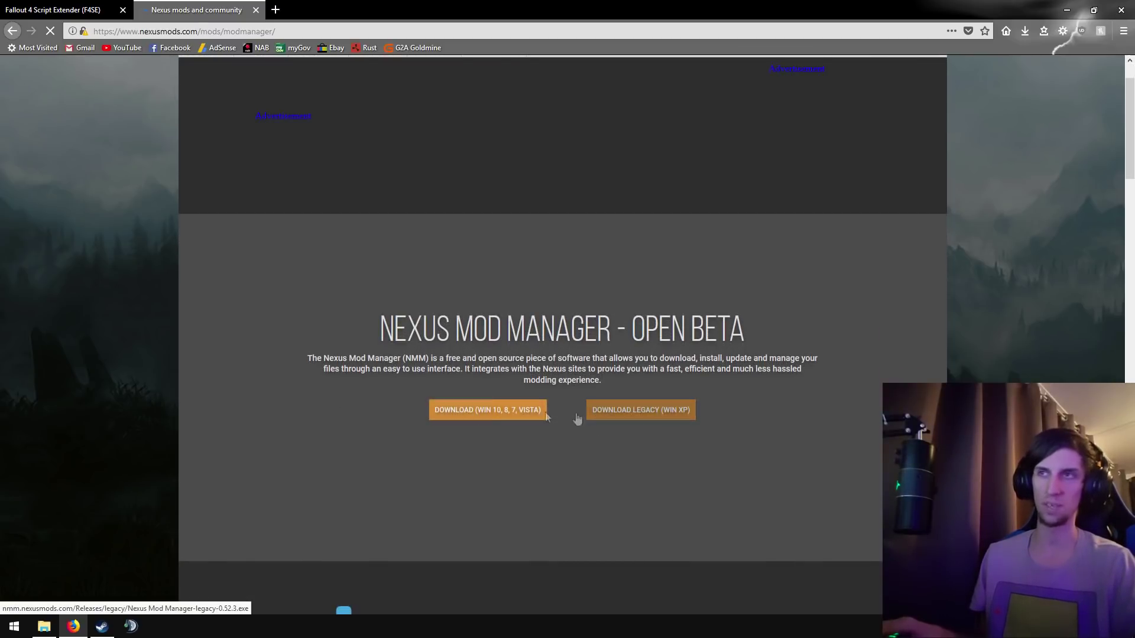
{"action": "left_click", "coordinate": [495, 412]}
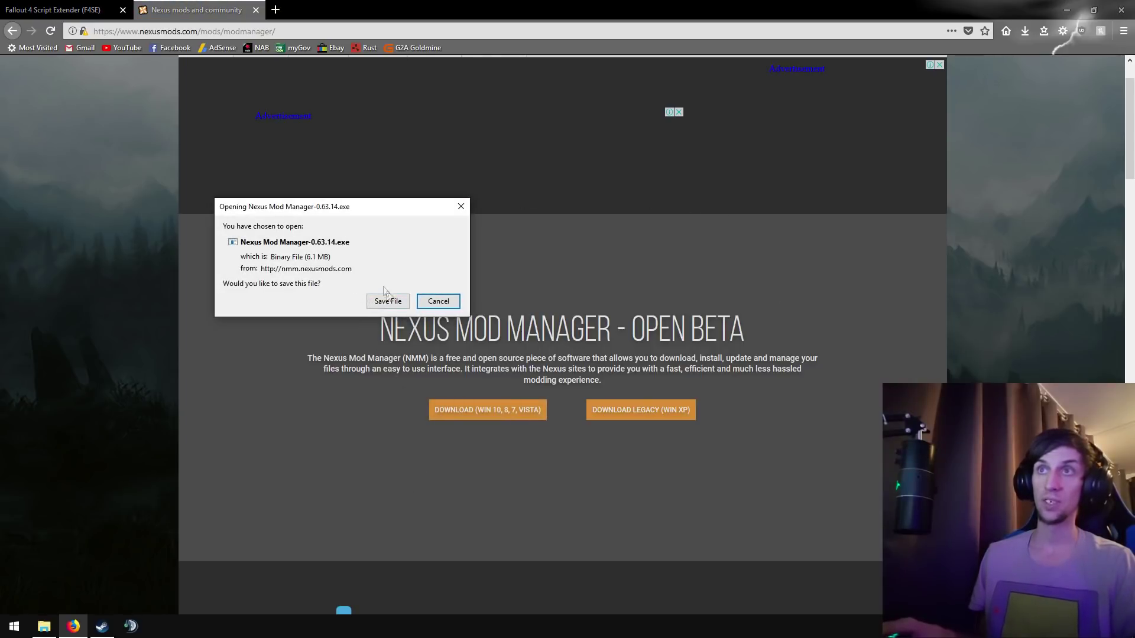
{"action": "left_click", "coordinate": [387, 298]}
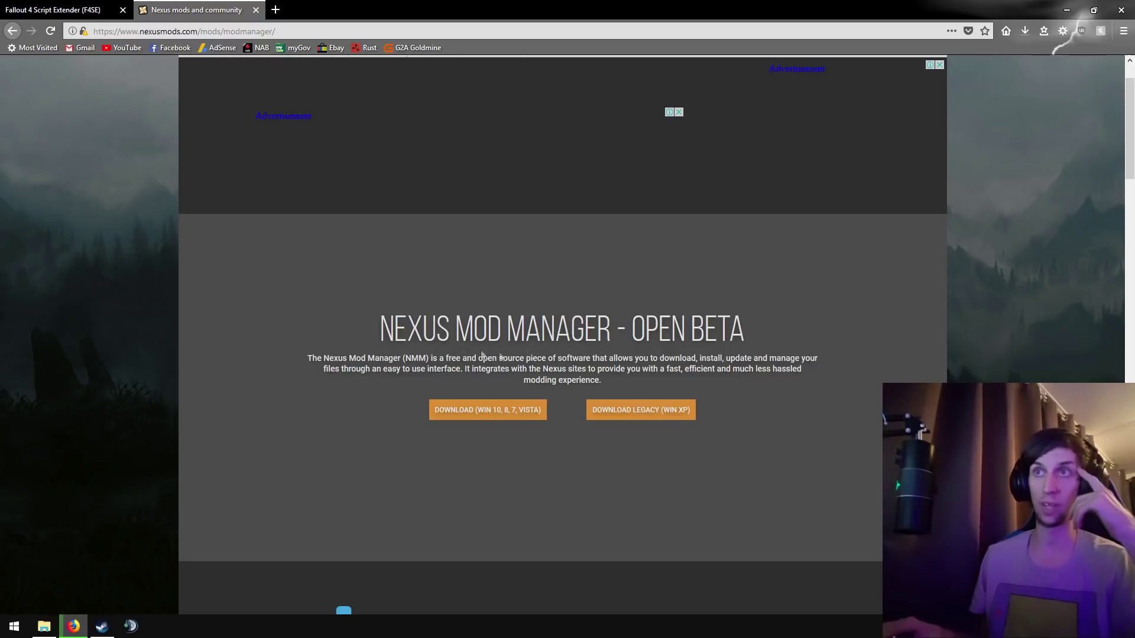
{"action": "left_click_drag", "start_coordinate": [601, 381], "coordinate": [313, 355]}
{"action": "left_click", "coordinate": [312, 354]}
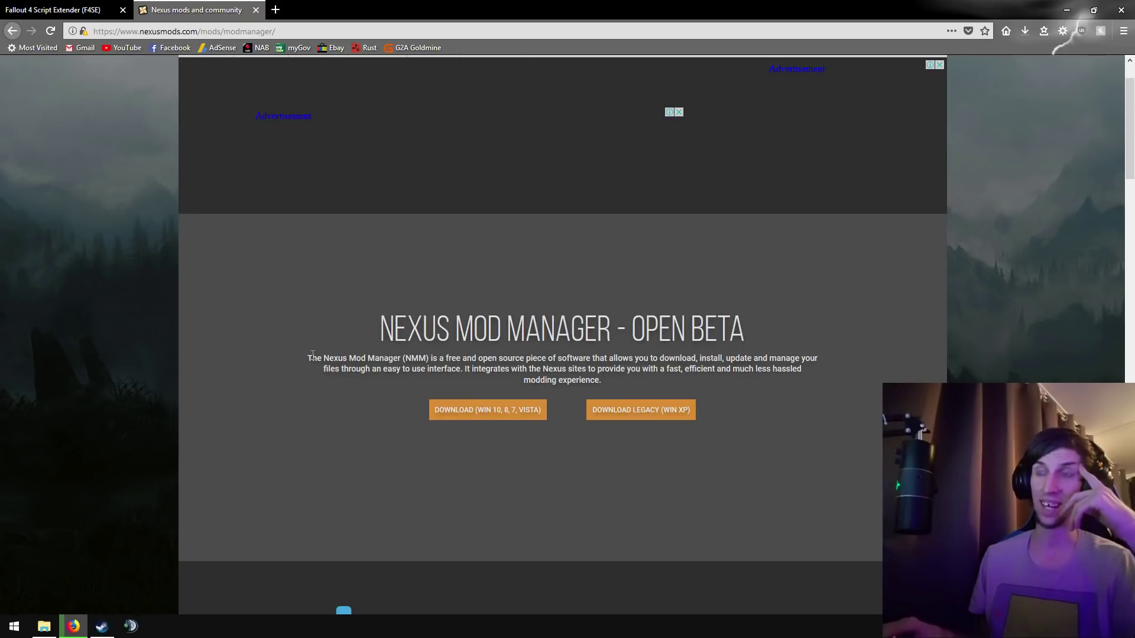
{"action": "left_click_drag", "start_coordinate": [299, 355], "coordinate": [618, 384]}
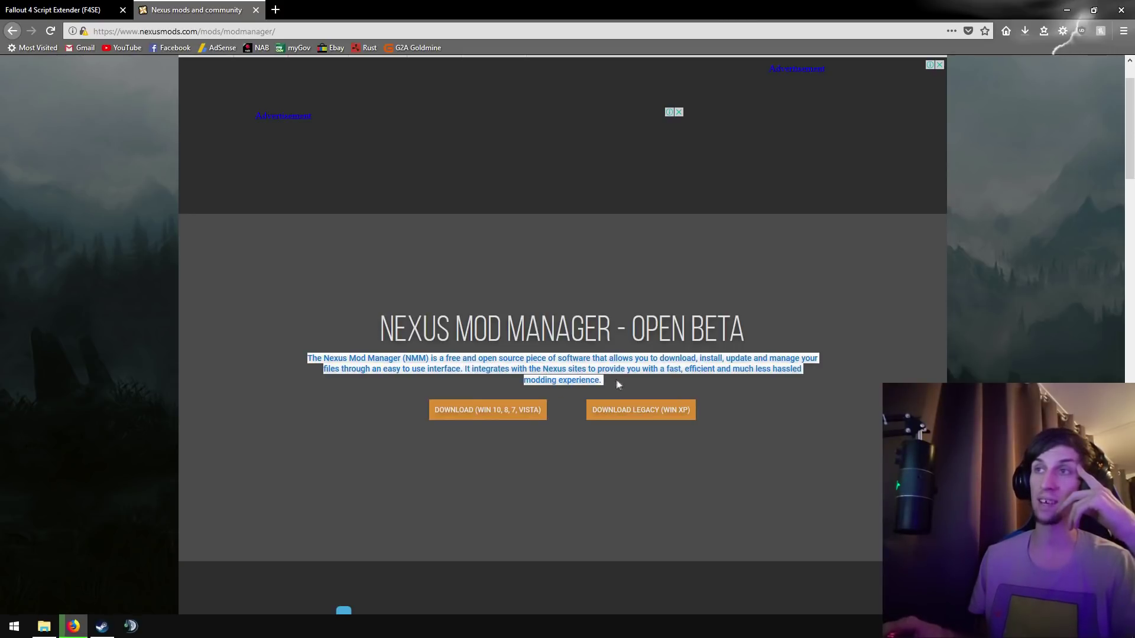
{"action": "left_click", "coordinate": [612, 386]}
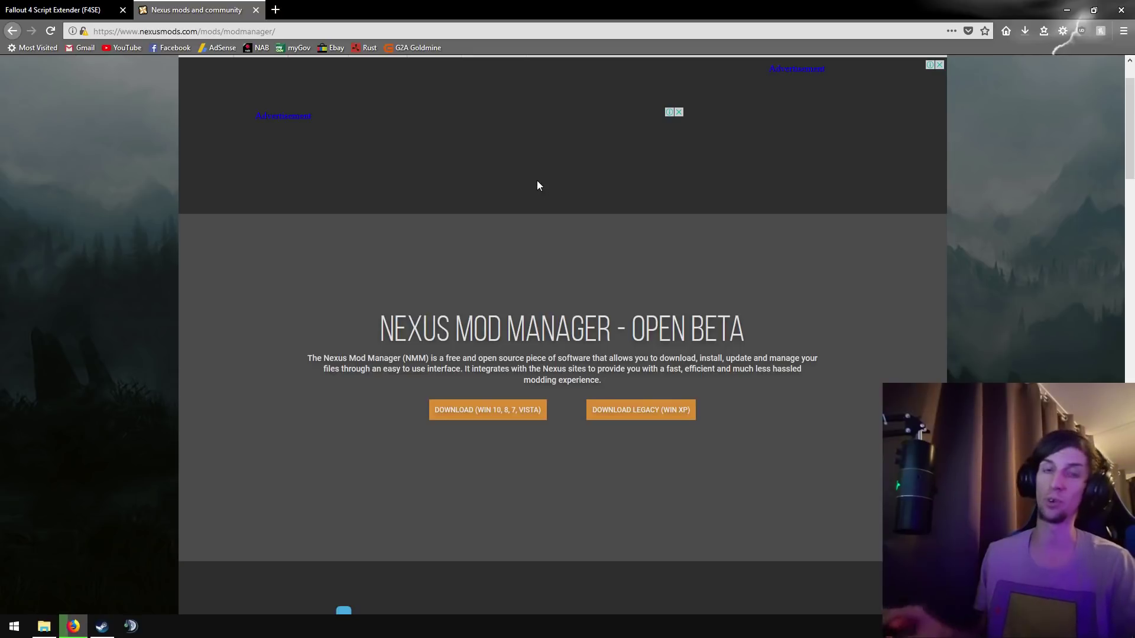
{"action": "left_click_drag", "start_coordinate": [302, 358], "coordinate": [612, 382]}
{"action": "left_click", "coordinate": [604, 378]}
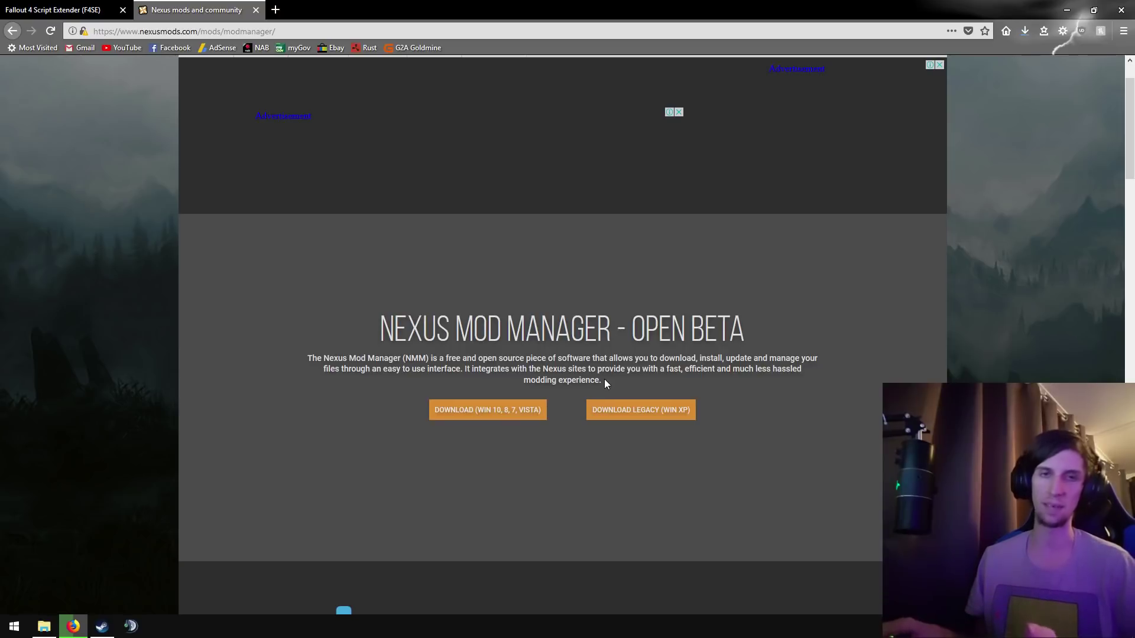
{"action": "left_click_drag", "start_coordinate": [604, 378], "coordinate": [304, 361]}
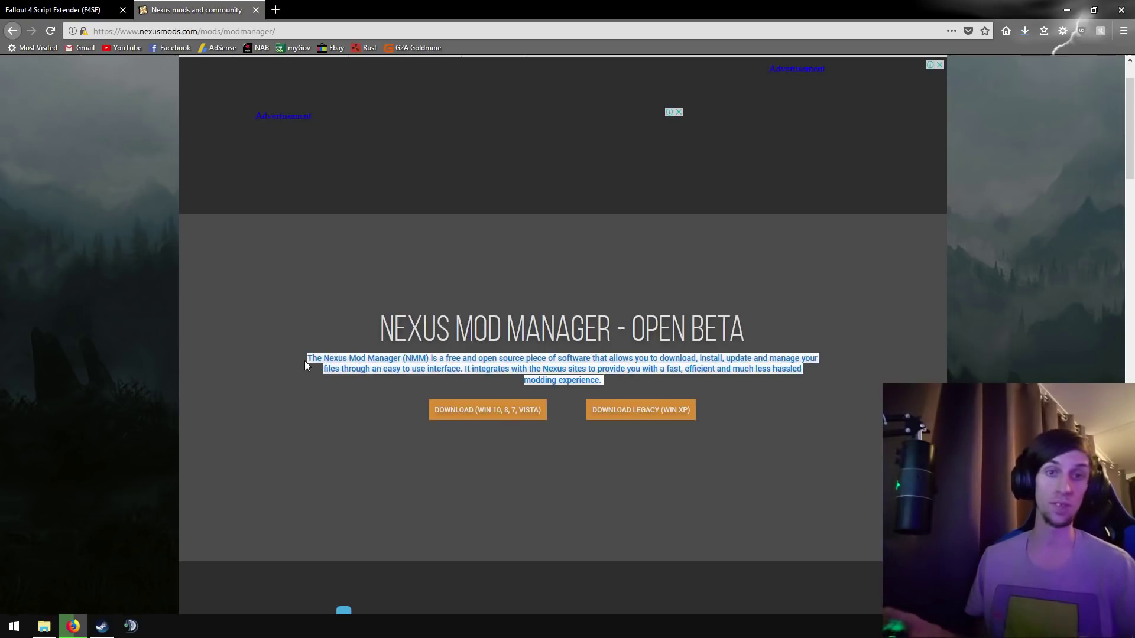
{"action": "left_click", "coordinate": [303, 361]}
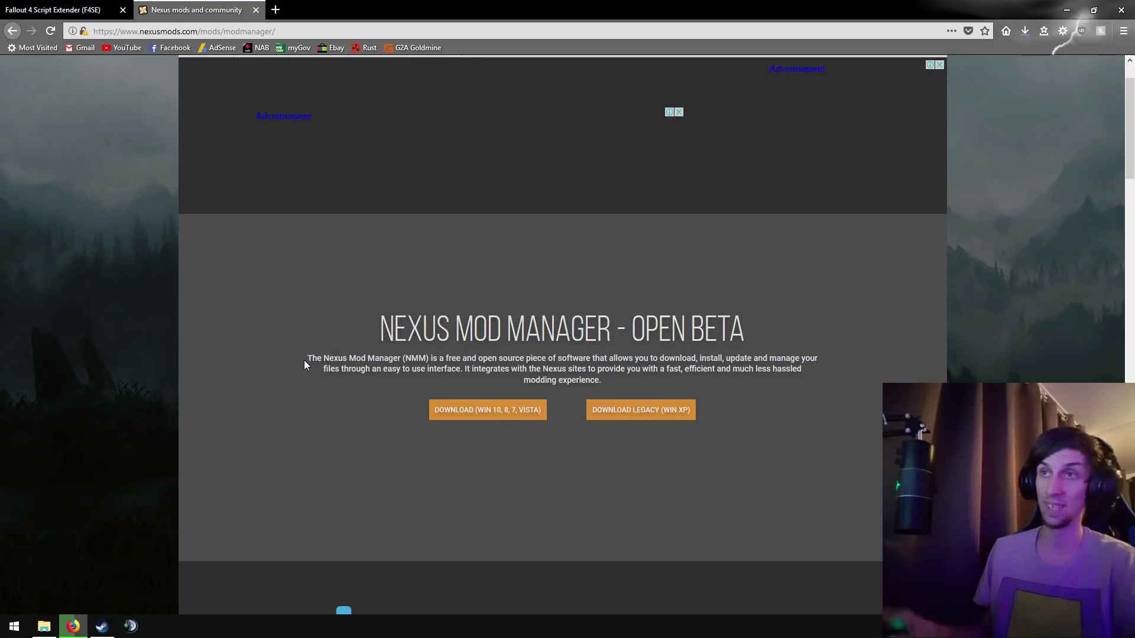
Step: Run Nexus Mod Manager-0.63.14.exe from the NMM Fallout 4 Mods folder, allow it to make changes, and choose English as setup language
{"action": "key", "text": "alt+Tab"}
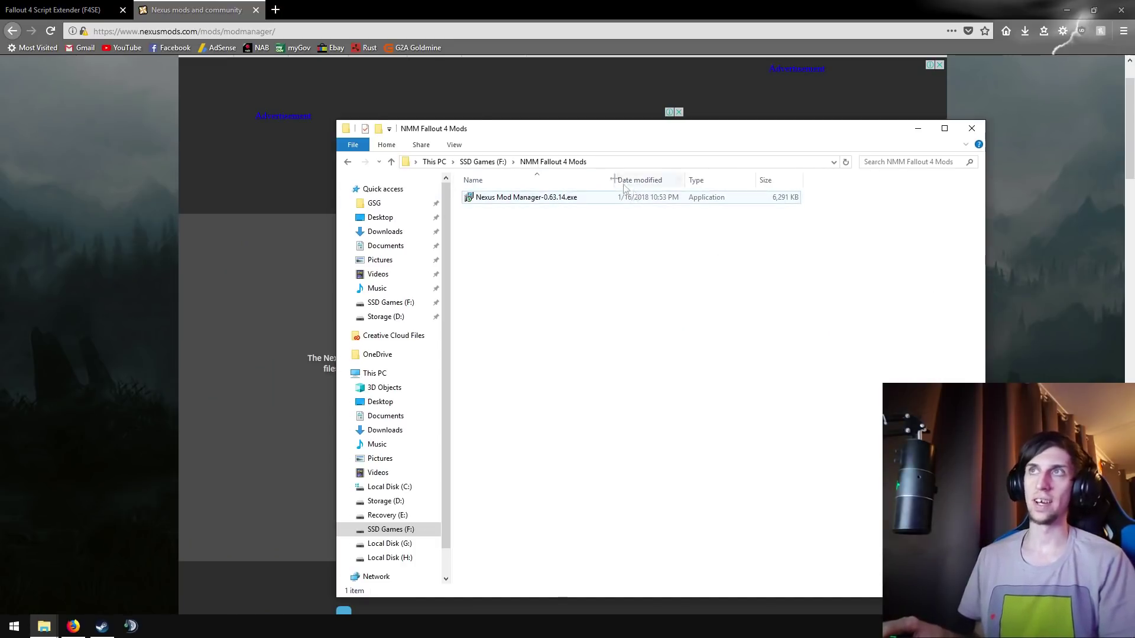
{"action": "left_click", "coordinate": [576, 197]}
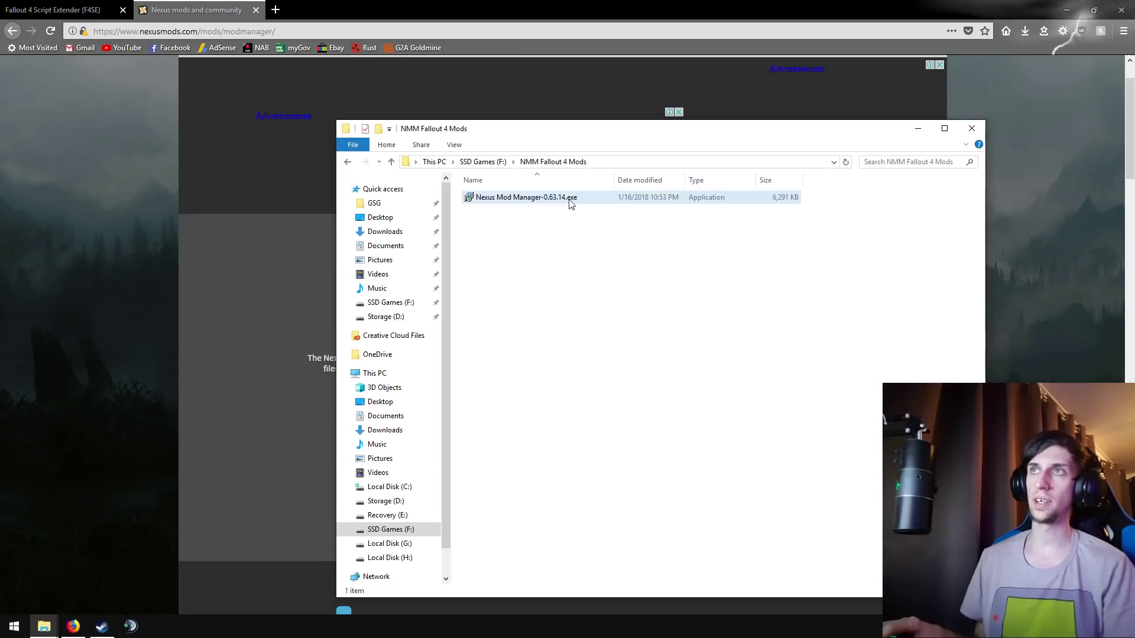
{"action": "double_click", "coordinate": [571, 203]}
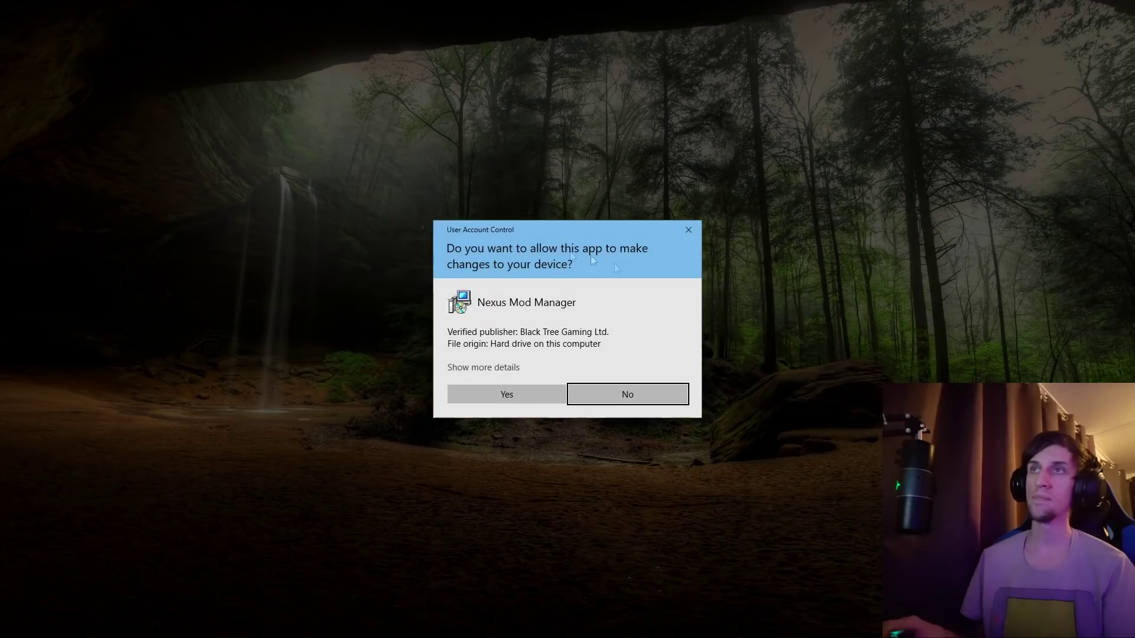
{"action": "left_click", "coordinate": [496, 394]}
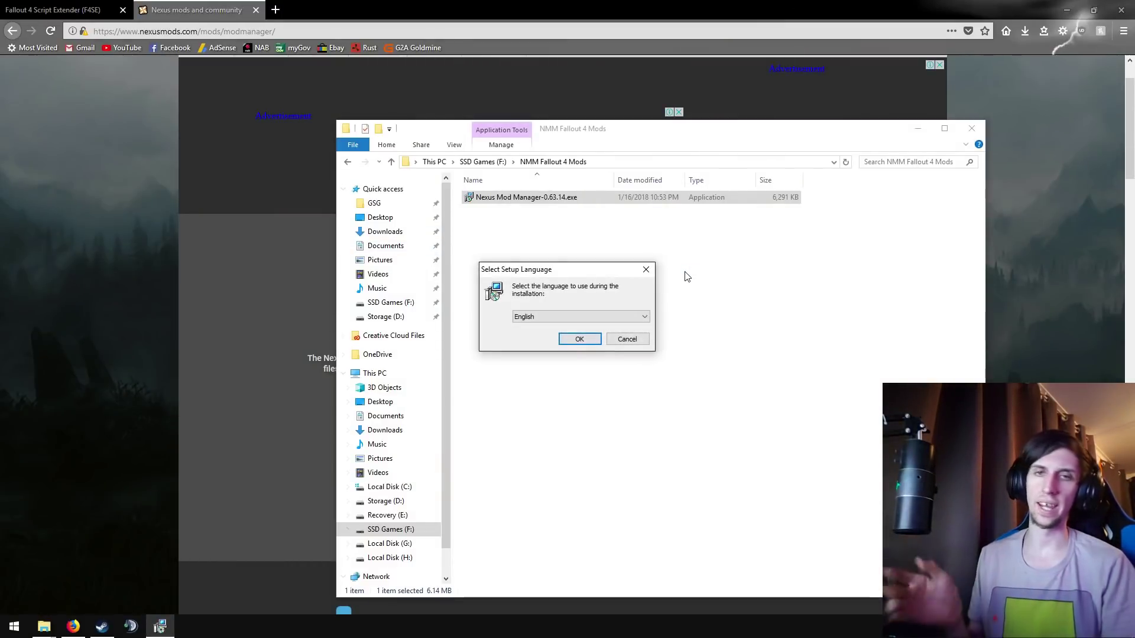
{"action": "key", "text": "Return"}
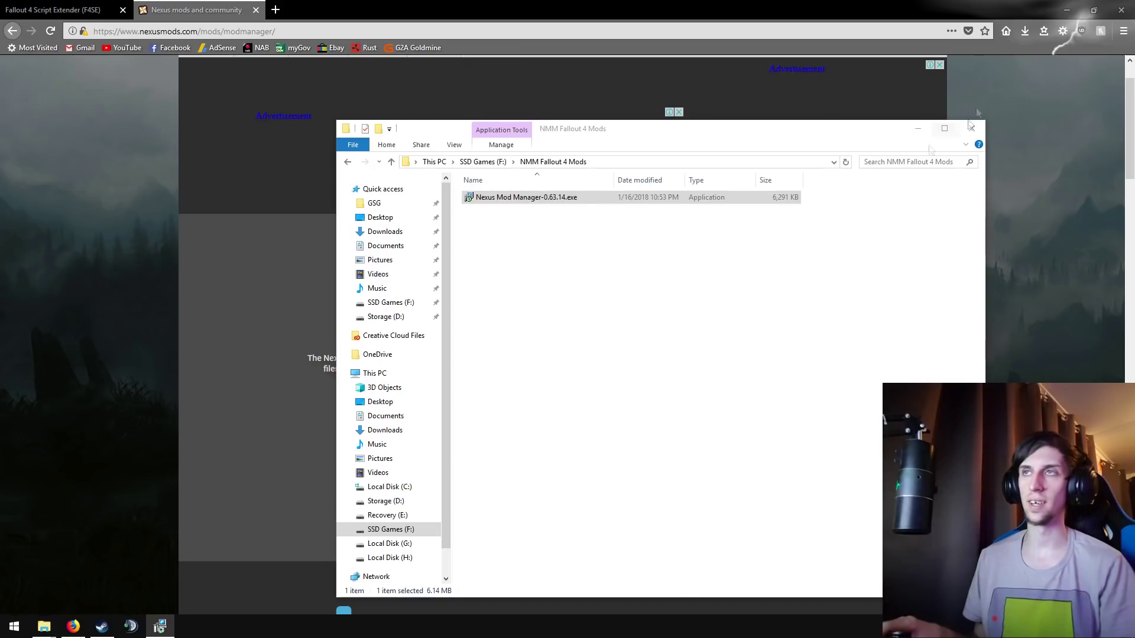
Step: Accept the license agreement and set the install destination to F:\NMM Fallout 4 Mods\Nexus Mod Manager
{"action": "left_click", "coordinate": [447, 371]}
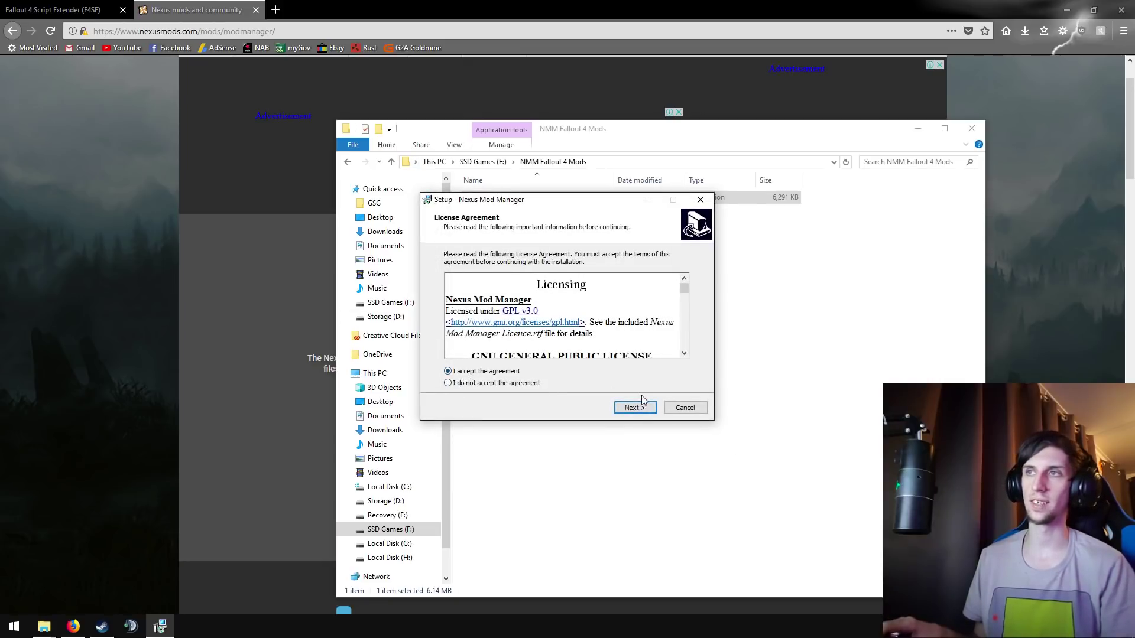
{"action": "left_click", "coordinate": [641, 404]}
{"action": "left_click", "coordinate": [637, 408]}
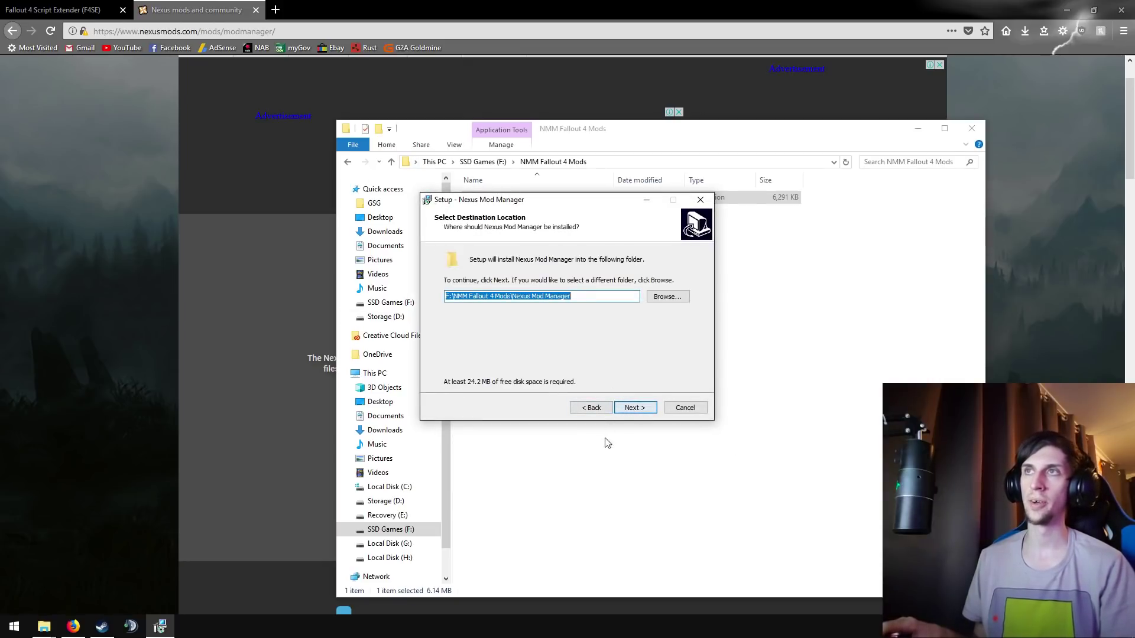
{"action": "left_click", "coordinate": [650, 299]}
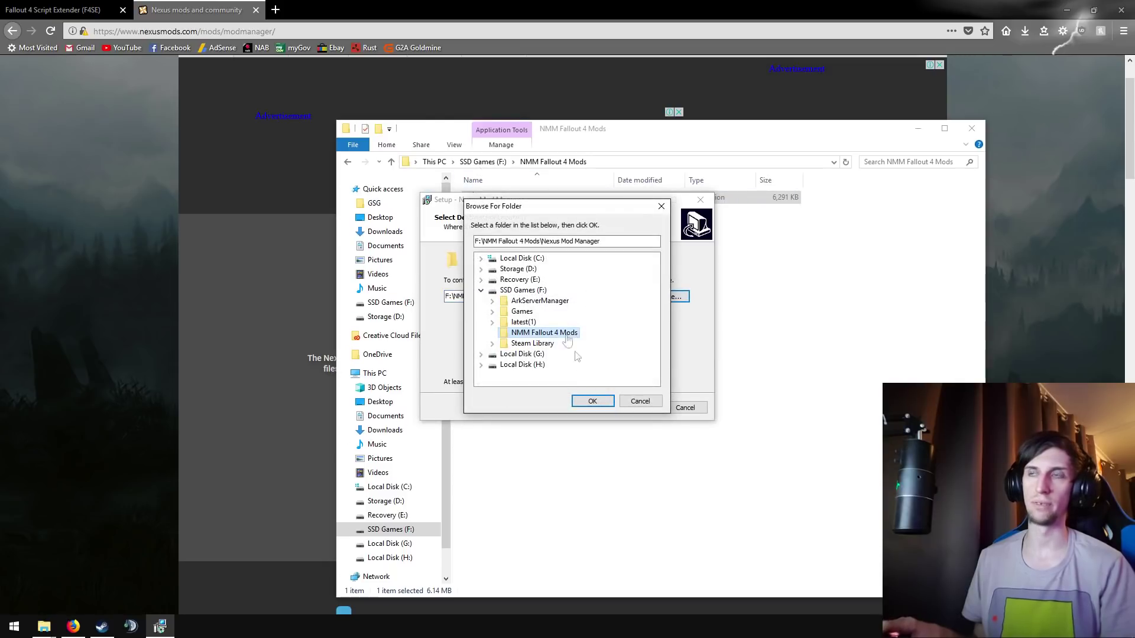
{"action": "left_click", "coordinate": [590, 402]}
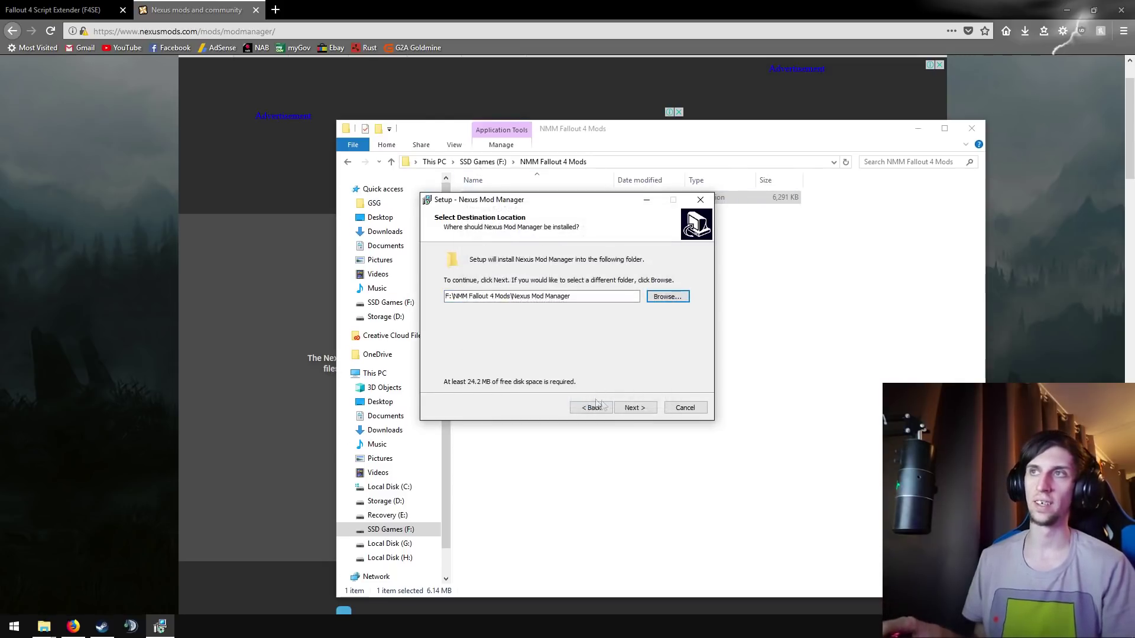
{"action": "left_click", "coordinate": [643, 407]}
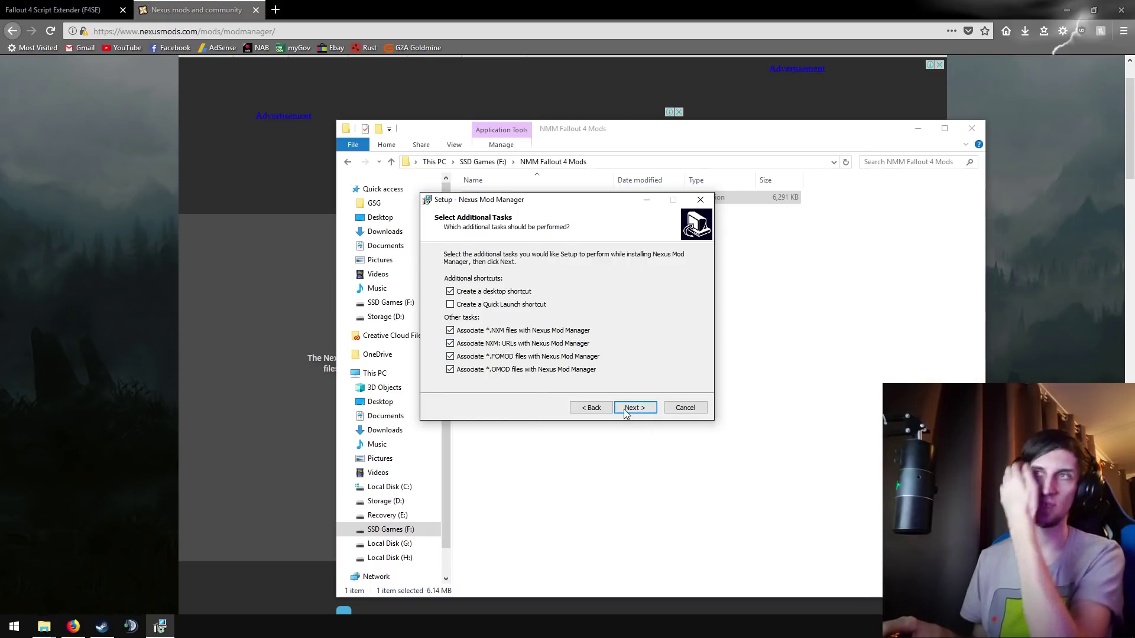
Step: Install with a desktop shortcut and all file associations, finish setup with Nexus Mod Manager launching, and close the folder window
{"action": "left_click", "coordinate": [625, 412]}
{"action": "left_click", "coordinate": [631, 407]}
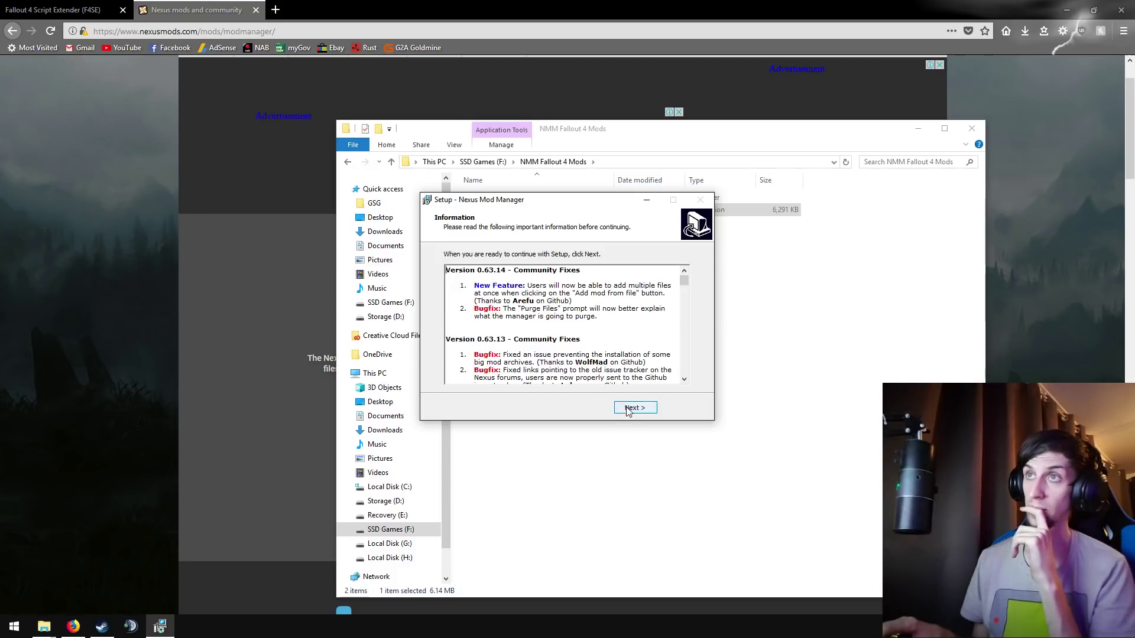
{"action": "left_click", "coordinate": [635, 414]}
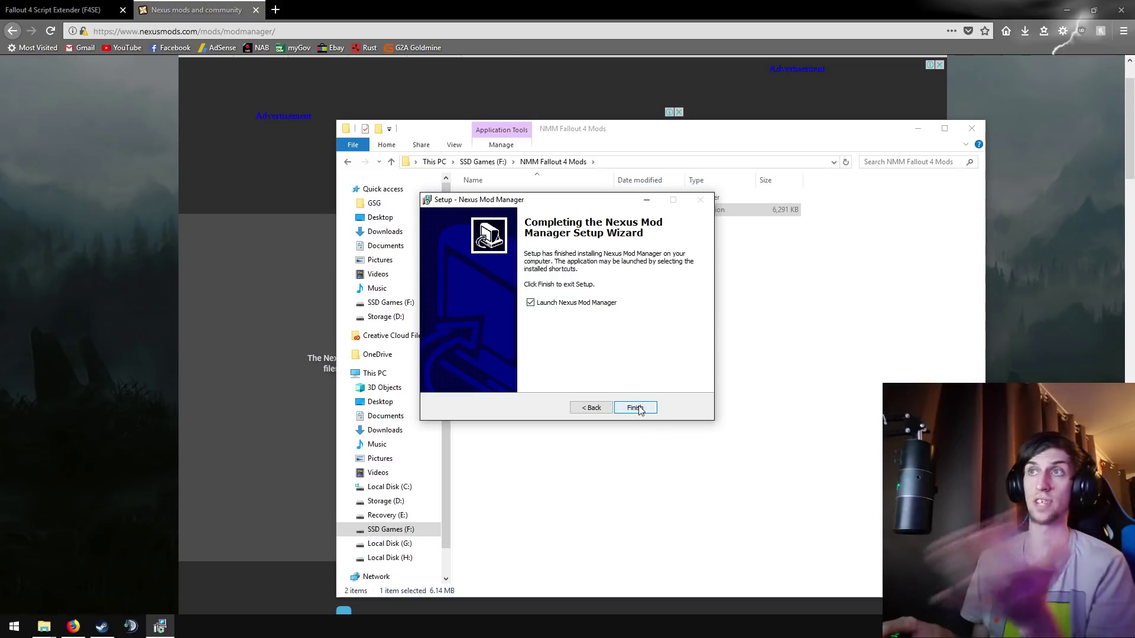
{"action": "left_click", "coordinate": [635, 408]}
{"action": "left_click", "coordinate": [970, 129]}
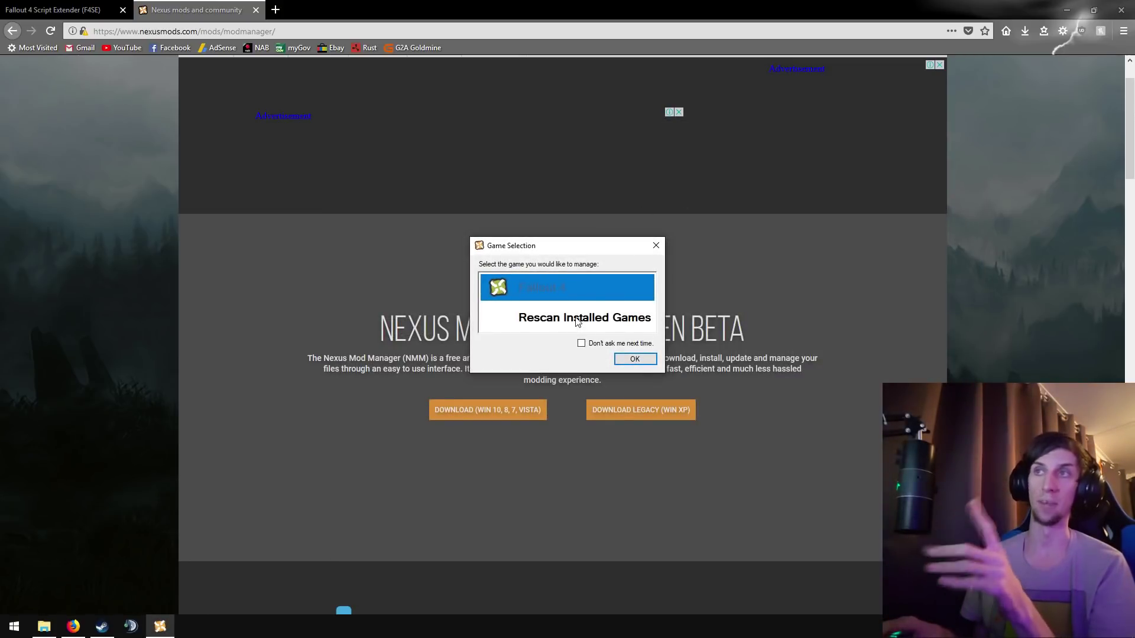
Step: Rescan the installed games, confirm Fallout 4 at F:\Steam Library\steamapps\common\Fallout 4, and stop searching for the other games
{"action": "key", "text": "Down"}
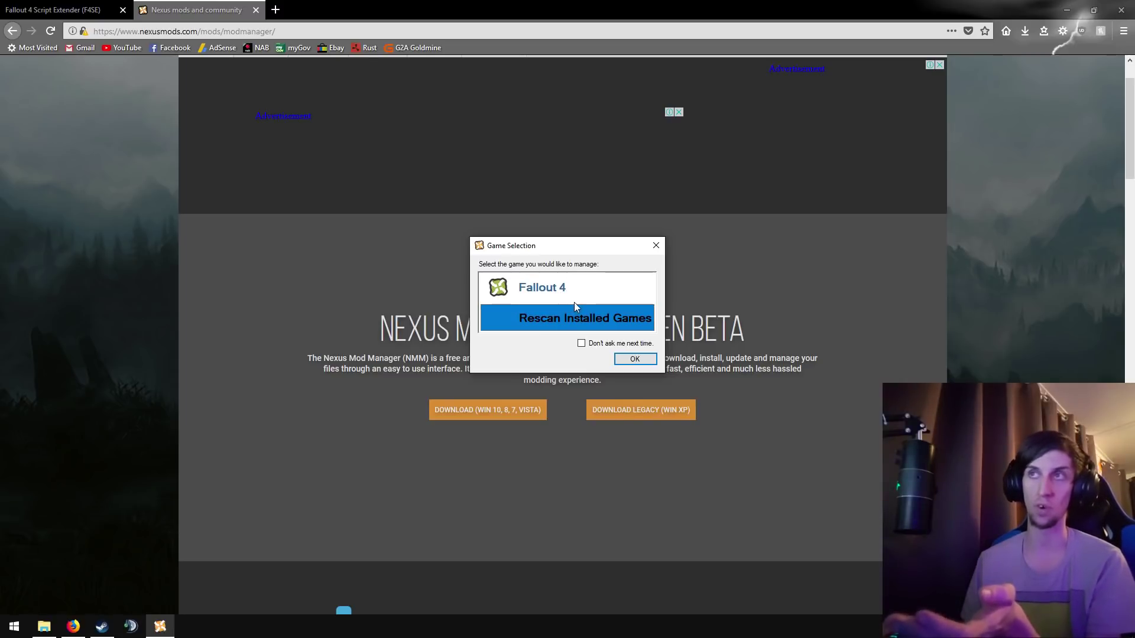
{"action": "left_click", "coordinate": [631, 358]}
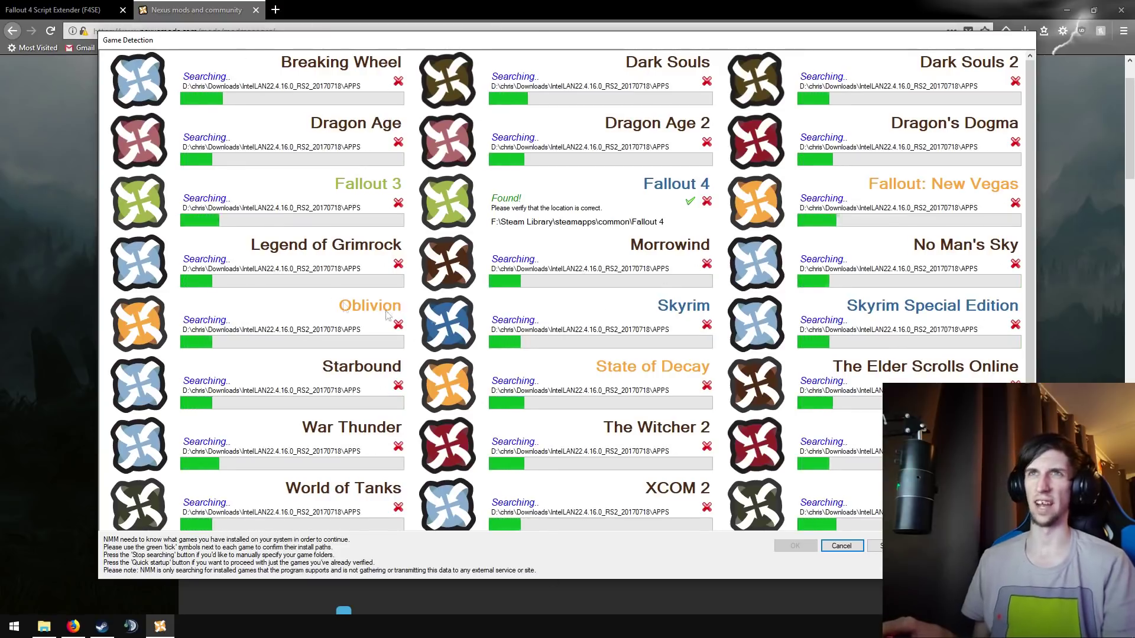
{"action": "left_click", "coordinate": [690, 202]}
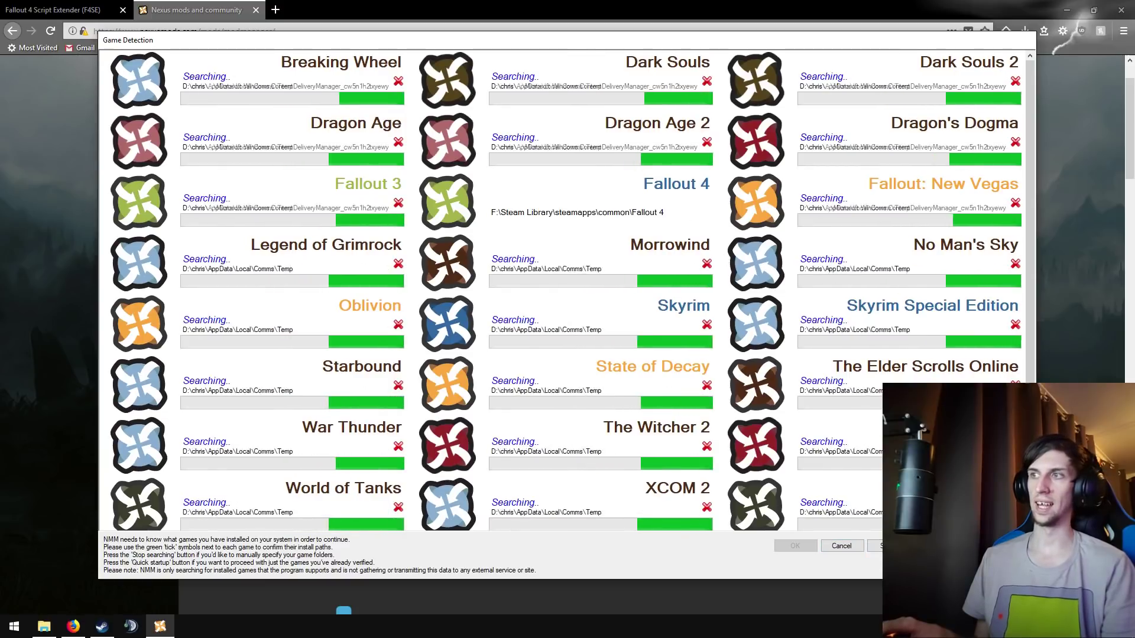
{"action": "left_click", "coordinate": [874, 546]}
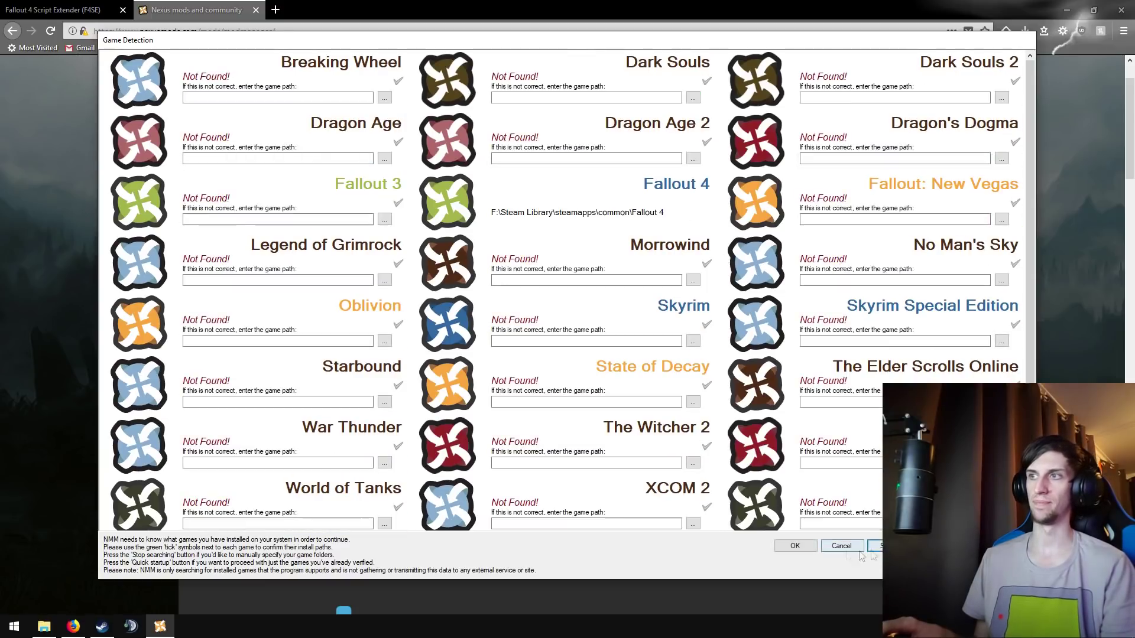
{"action": "left_click", "coordinate": [796, 546]}
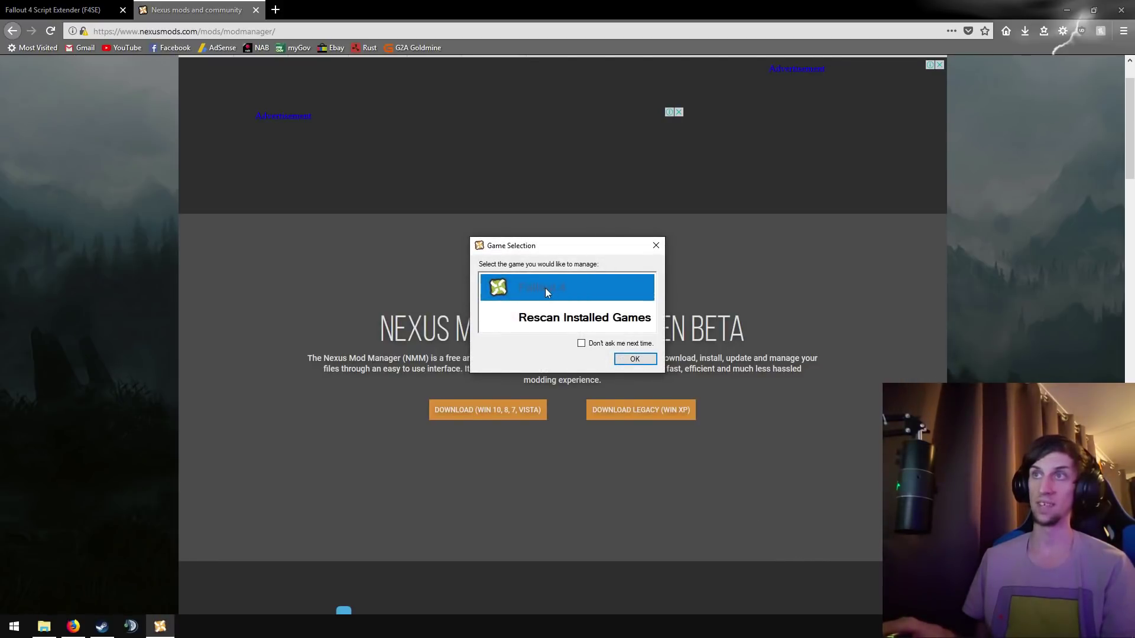
Step: Choose Fallout 4 as the game to manage, with the option not to be asked next time
{"action": "left_click", "coordinate": [582, 344]}
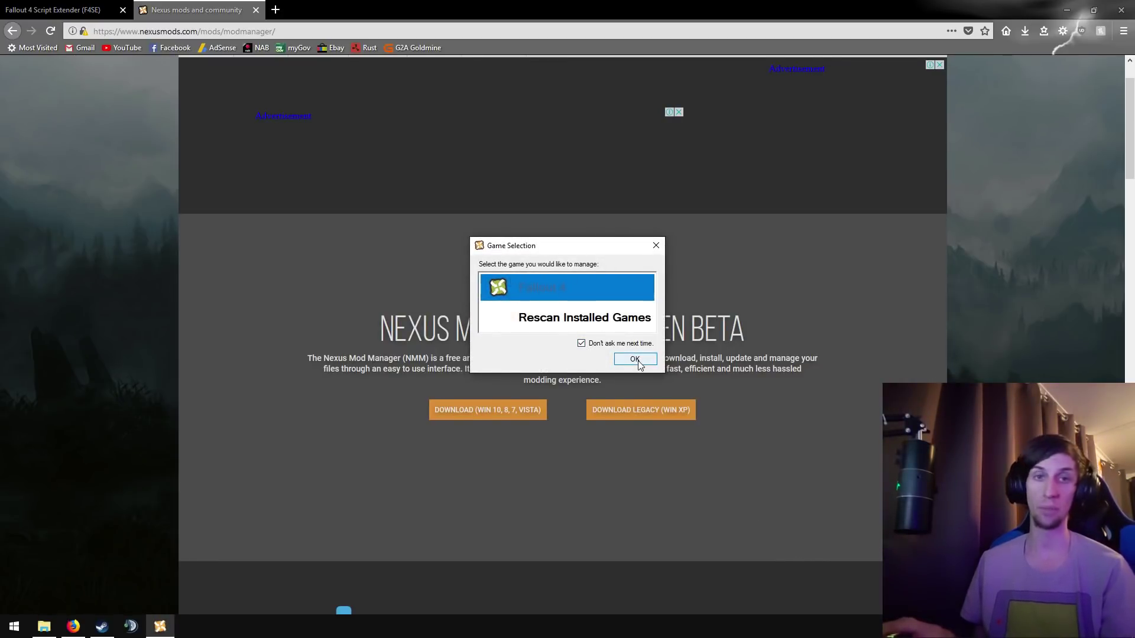
{"action": "left_click", "coordinate": [635, 360]}
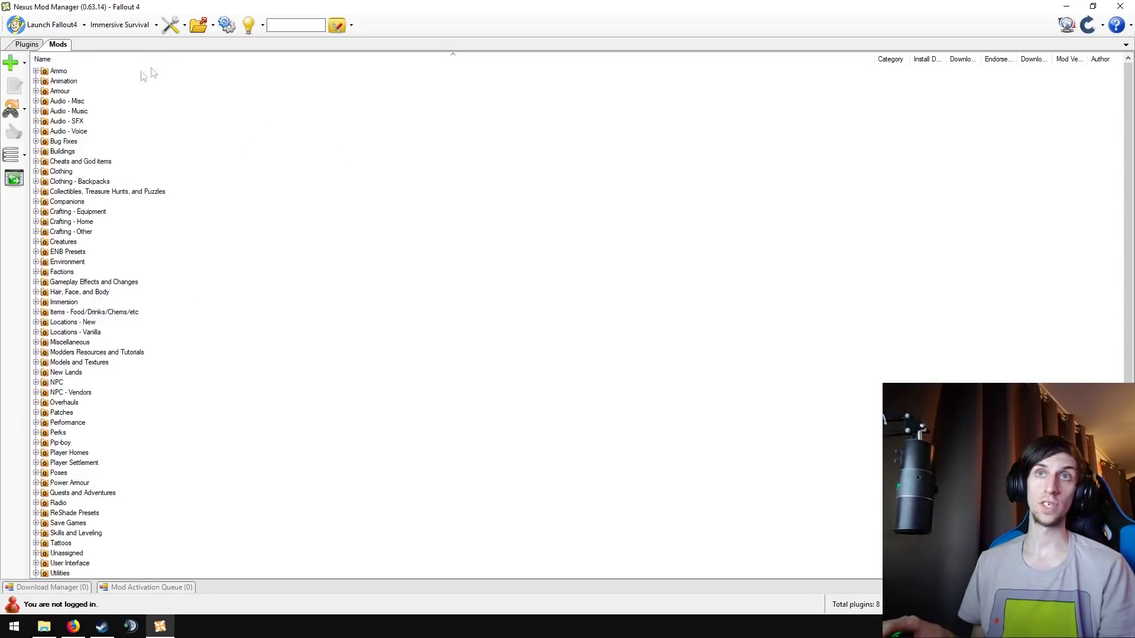
Step: Look over the list of mod categories and the available category management options
{"action": "scroll", "coordinate": [101, 232], "scroll_direction": "down", "scroll_amount": 2}
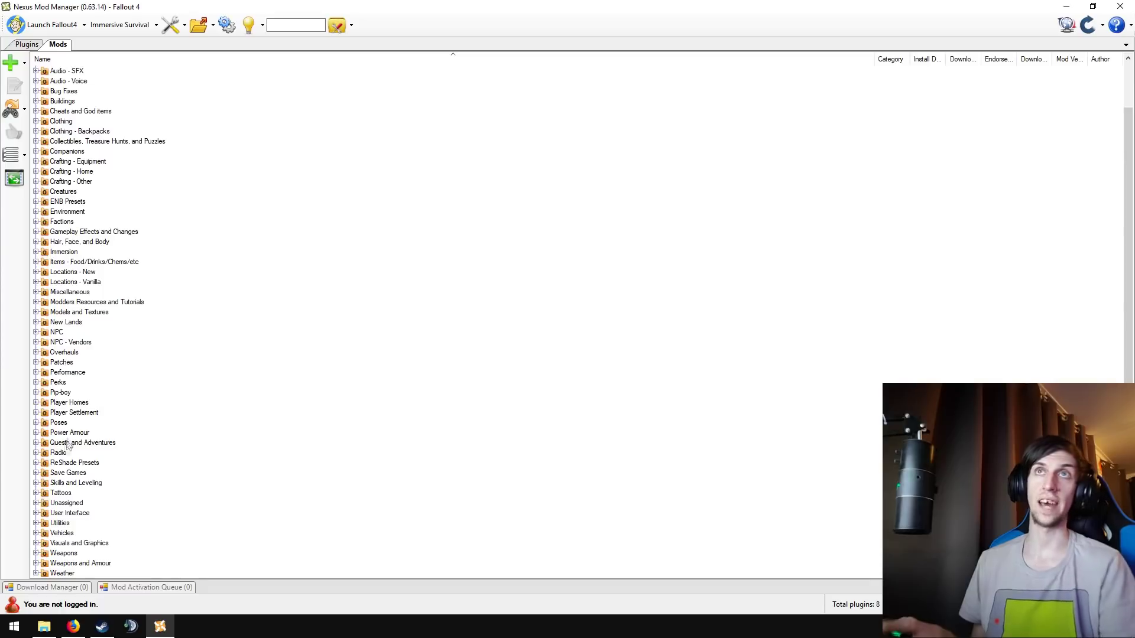
{"action": "scroll", "coordinate": [68, 445], "scroll_direction": "up", "scroll_amount": 2}
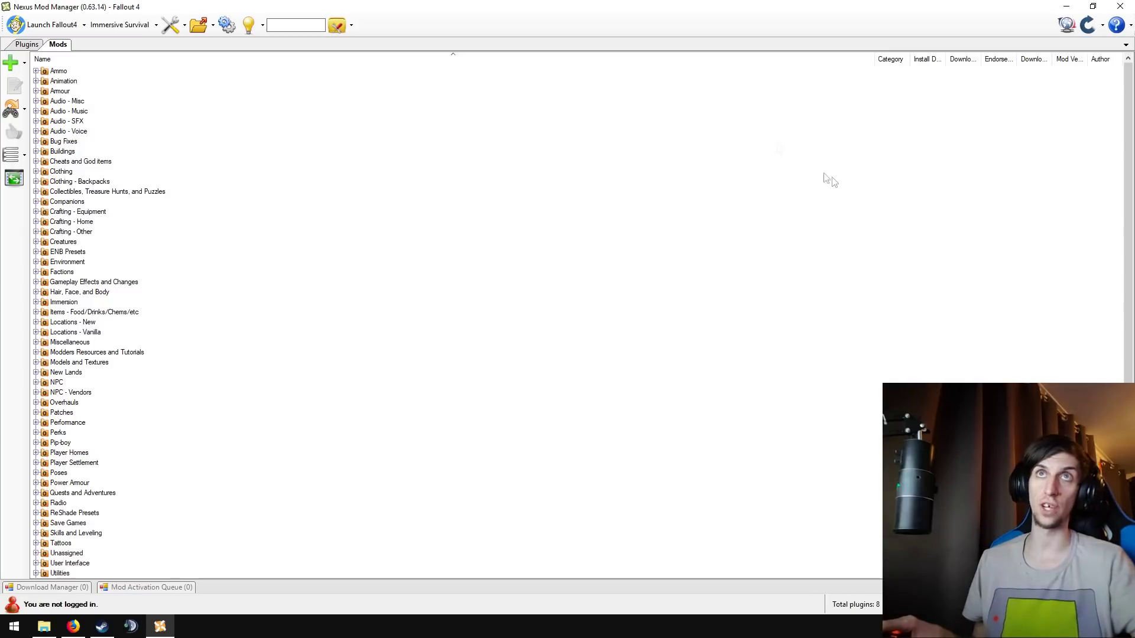
{"action": "left_click", "coordinate": [449, 302]}
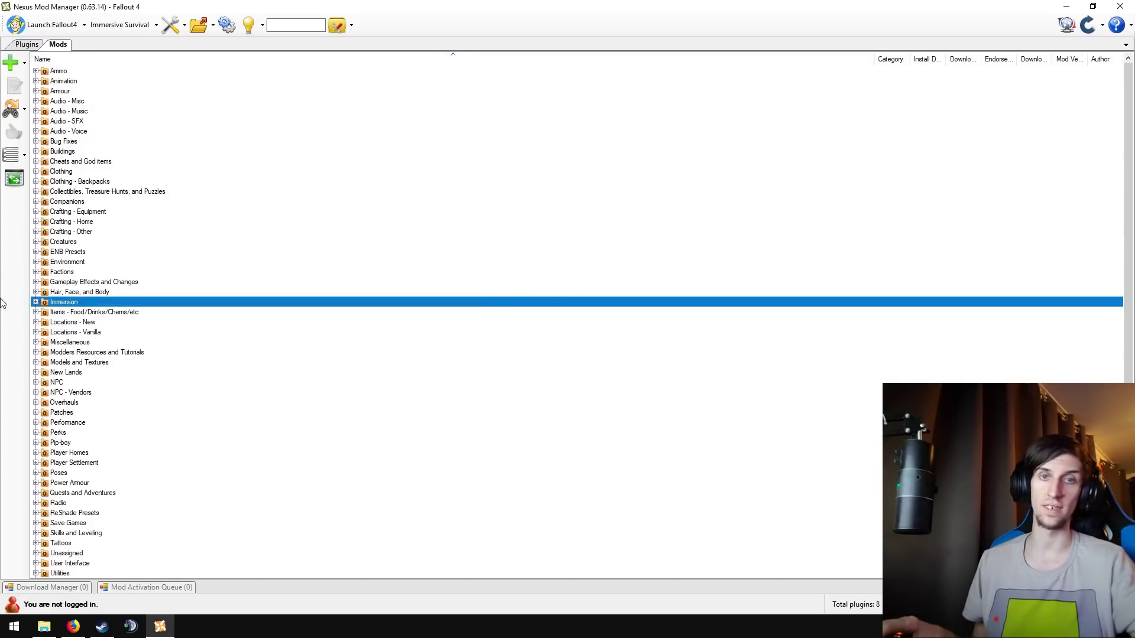
{"action": "left_click", "coordinate": [25, 156]}
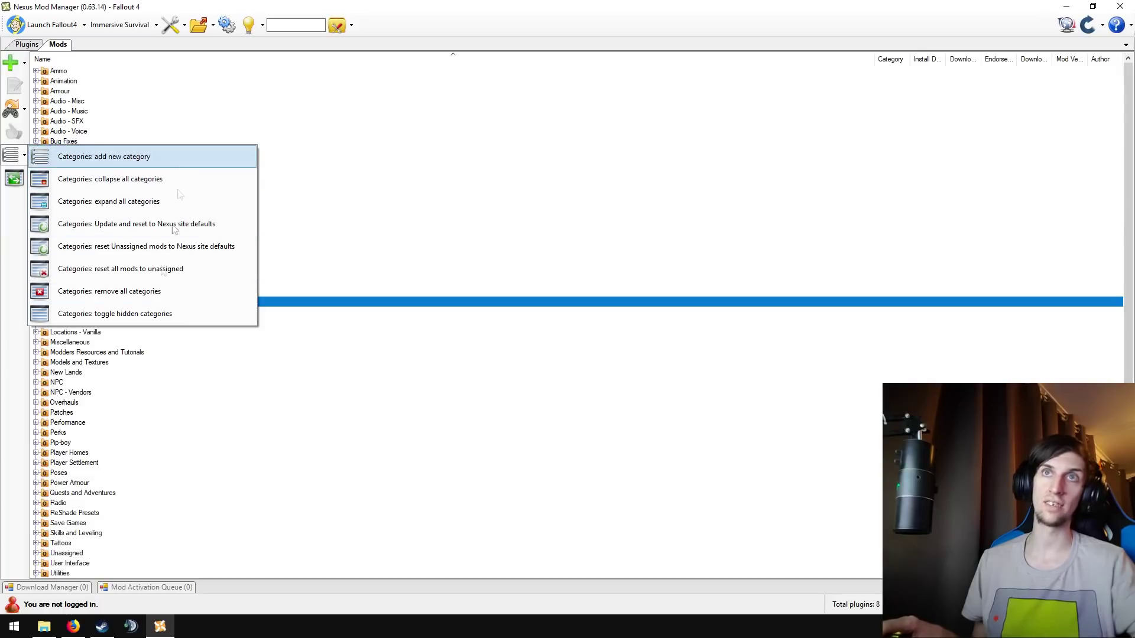
{"action": "left_click", "coordinate": [14, 349]}
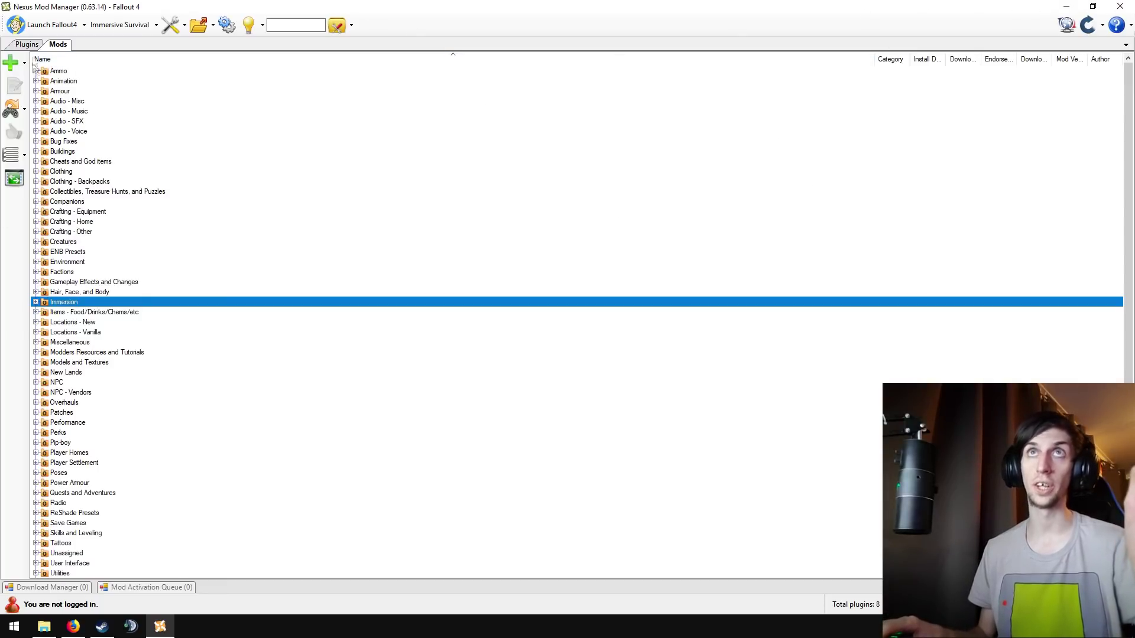
Step: Check the available launch options for Fallout 4, including the F4SE launch, and close the list
{"action": "left_click", "coordinate": [85, 26]}
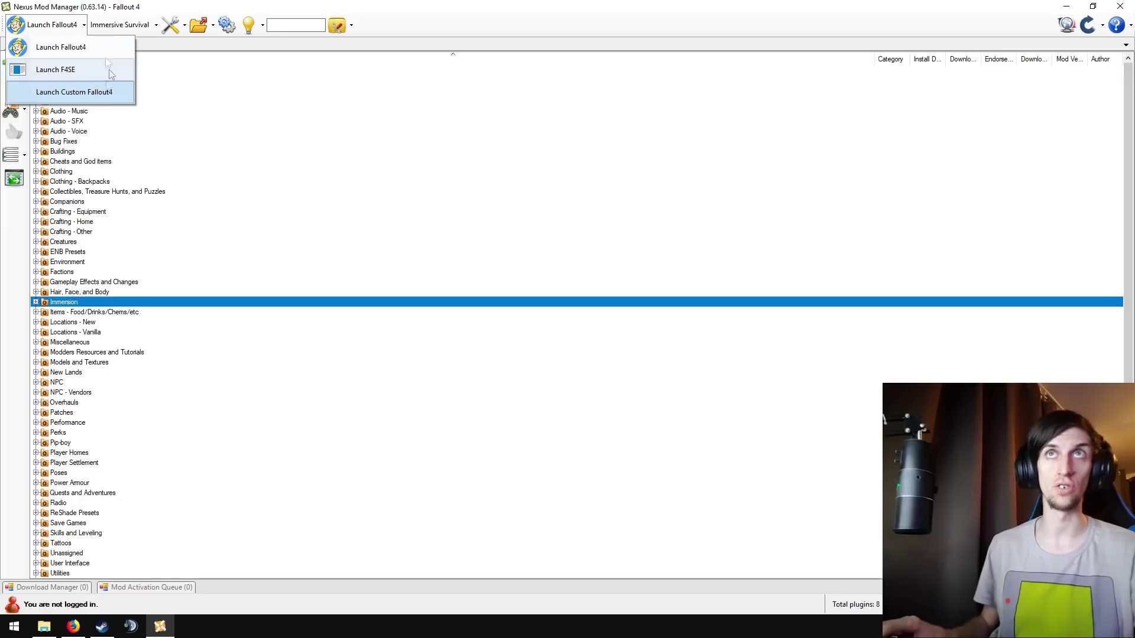
{"action": "left_click", "coordinate": [473, 9]}
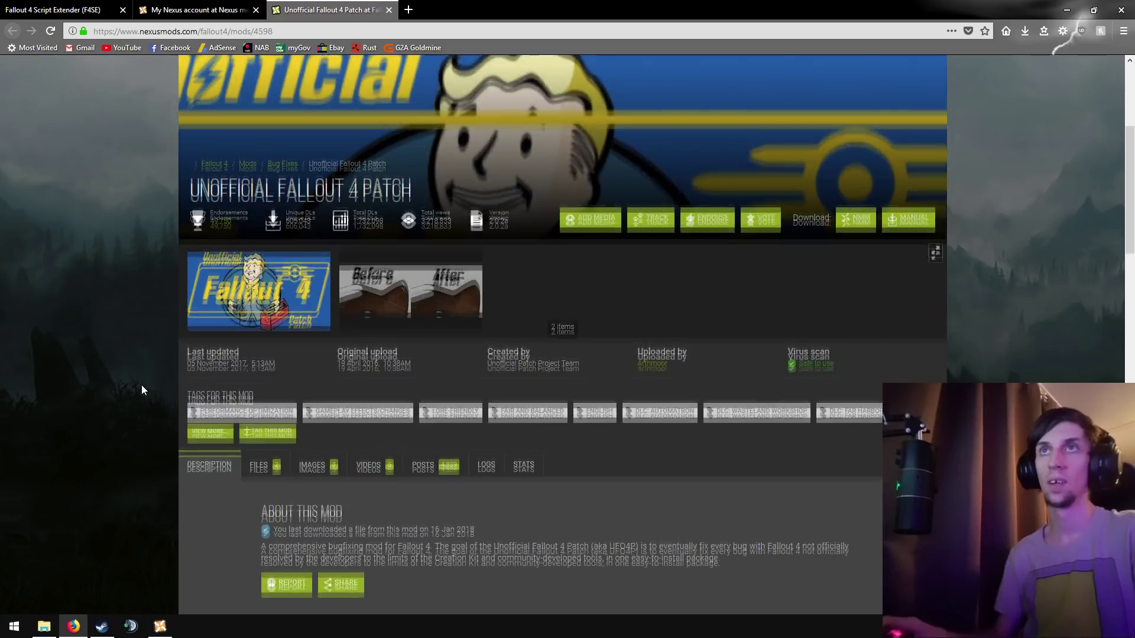
Step: Switch to the Unofficial Fallout 4 Patch page in Firefox and read its title, details and About this mod summary
{"action": "scroll", "coordinate": [138, 390], "scroll_direction": "up", "scroll_amount": 1}
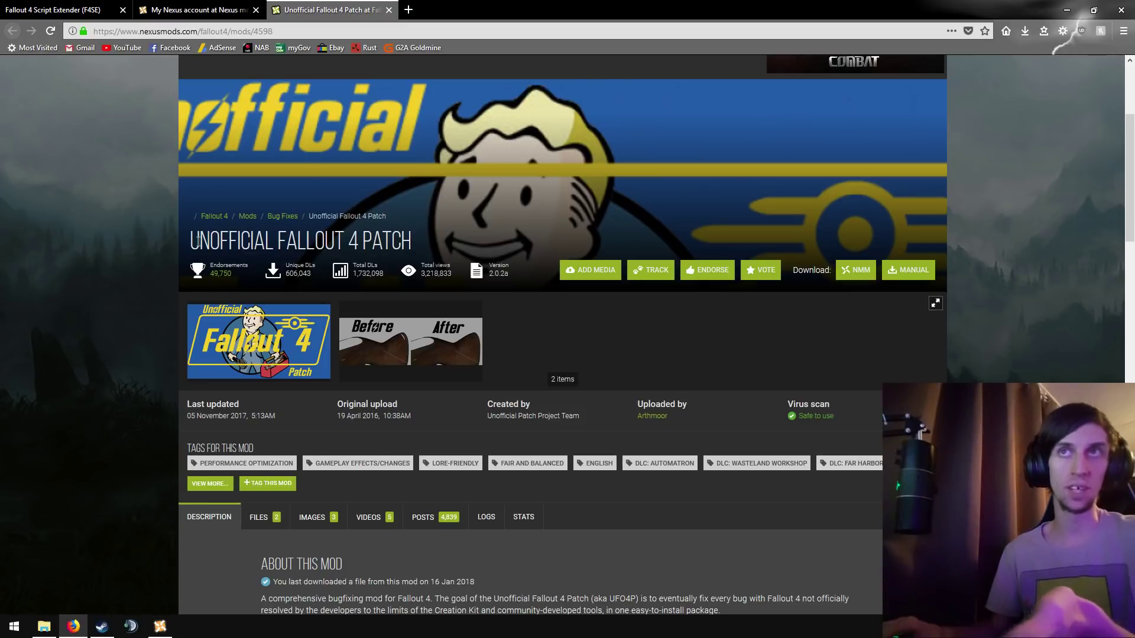
{"action": "left_click_drag", "start_coordinate": [192, 240], "coordinate": [422, 250]}
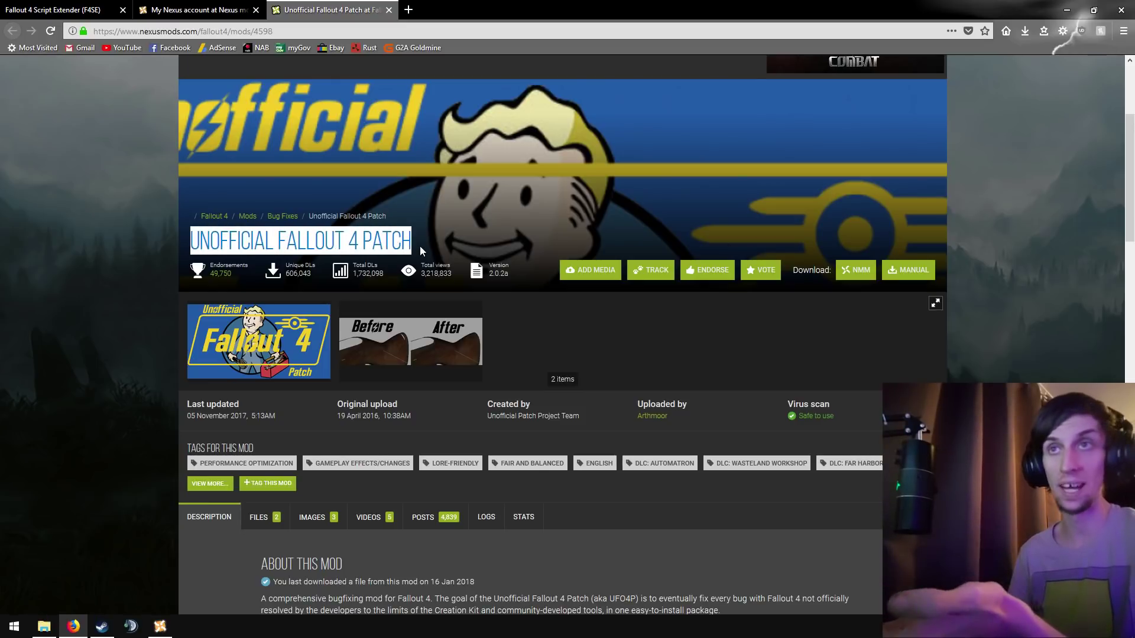
{"action": "left_click", "coordinate": [383, 227]}
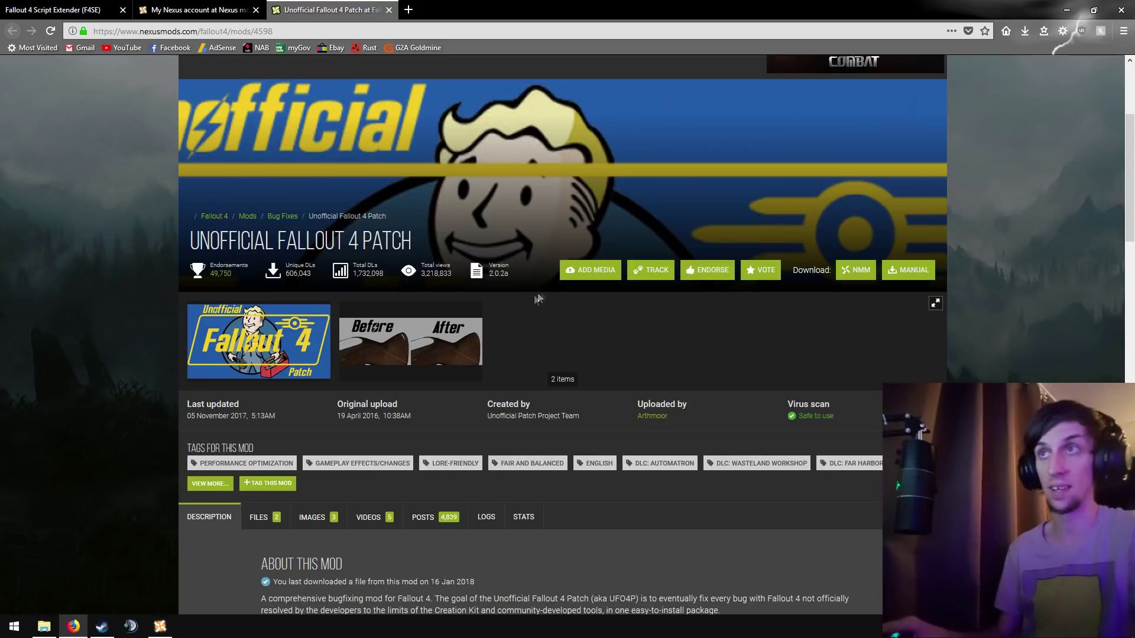
{"action": "scroll", "coordinate": [537, 299], "scroll_direction": "down", "scroll_amount": 1}
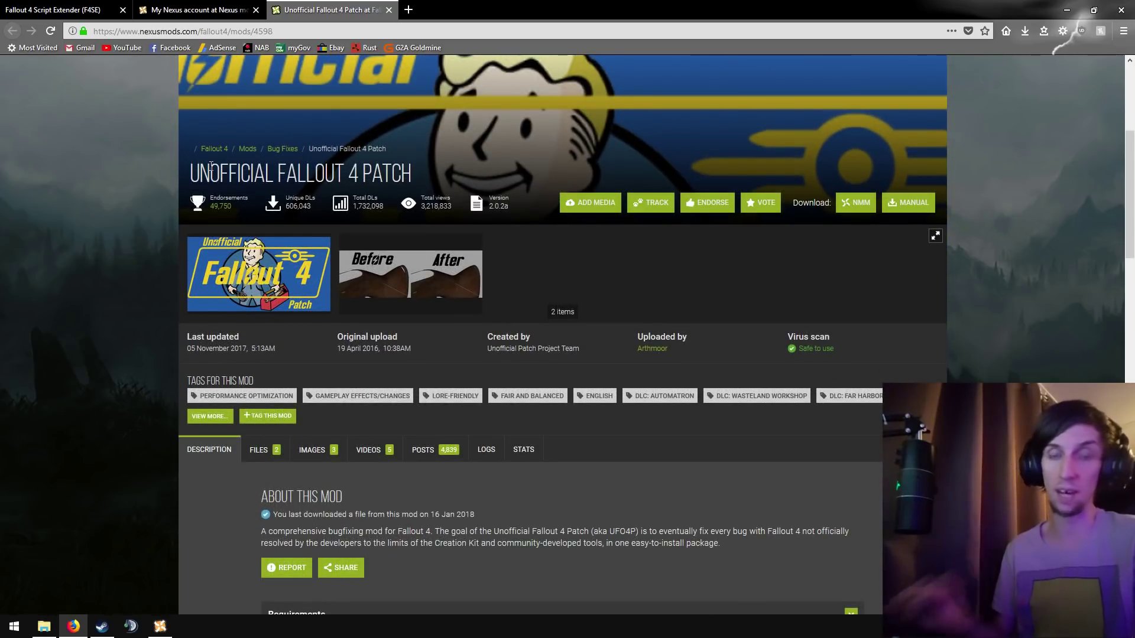
{"action": "scroll", "coordinate": [944, 341], "scroll_direction": "up", "scroll_amount": 4}
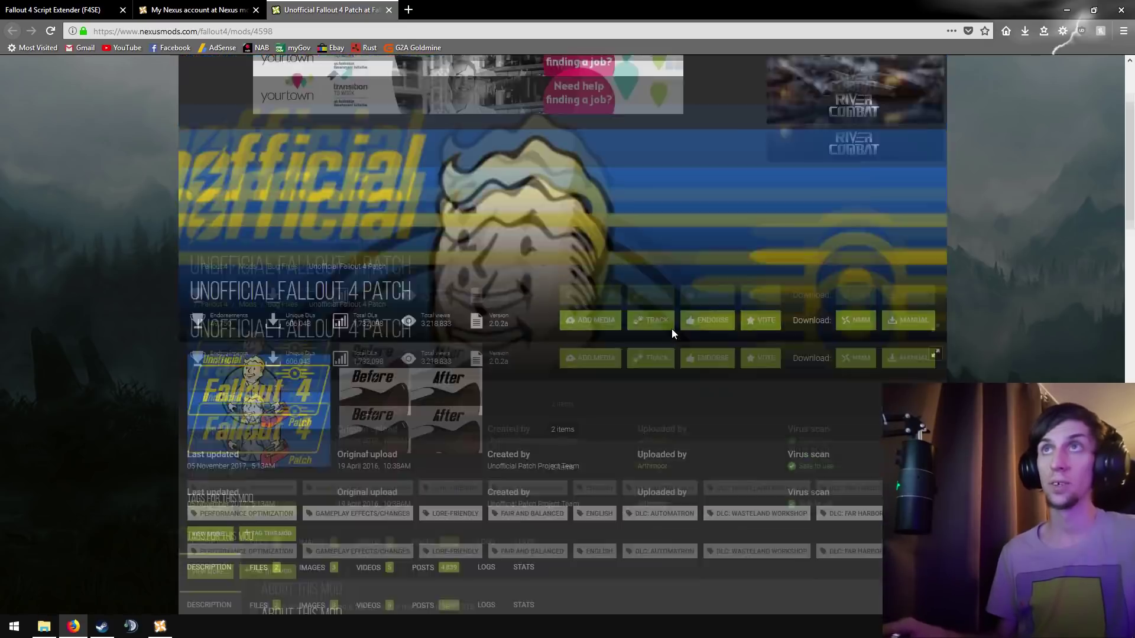
{"action": "scroll", "coordinate": [815, 236], "scroll_direction": "down", "scroll_amount": 6}
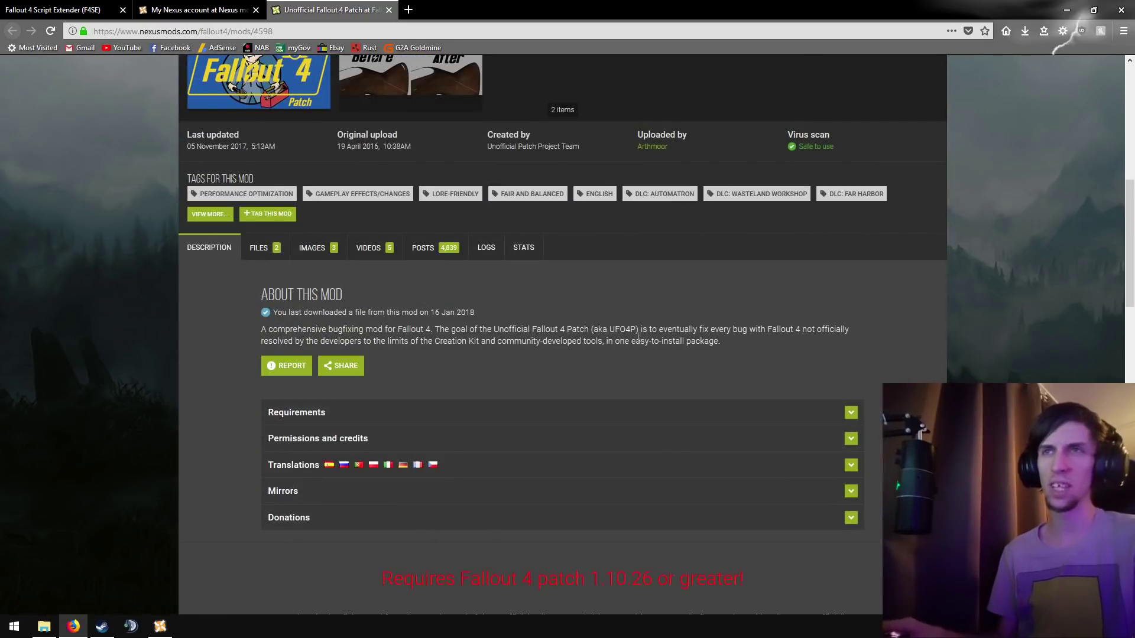
{"action": "scroll", "coordinate": [814, 241], "scroll_direction": "down", "scroll_amount": 2}
{"action": "left_click_drag", "start_coordinate": [244, 158], "coordinate": [724, 213]}
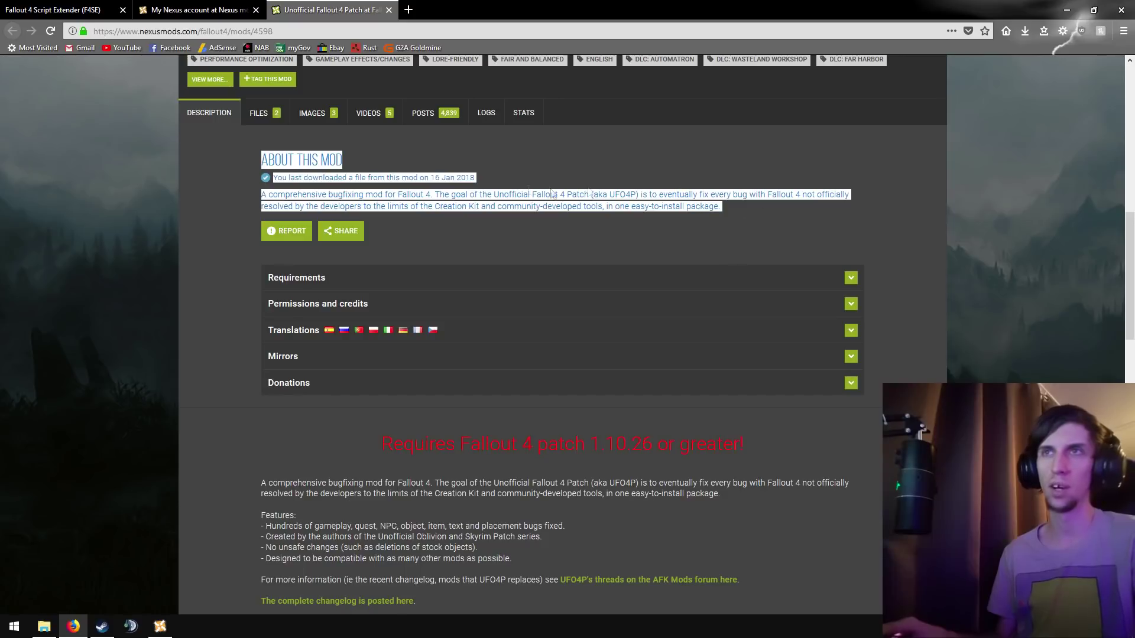
{"action": "left_click", "coordinate": [727, 210]}
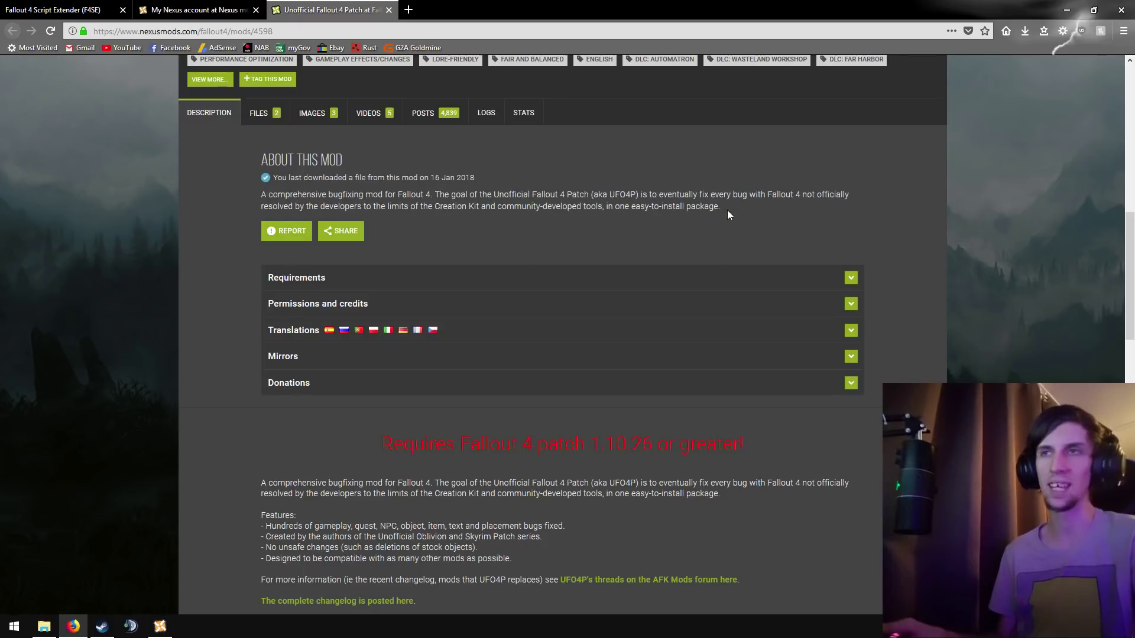
Step: Read the patch's full description, its required game version and DLCs, and the red warning under Installation Requirements
{"action": "scroll", "coordinate": [725, 211], "scroll_direction": "down", "scroll_amount": 4}
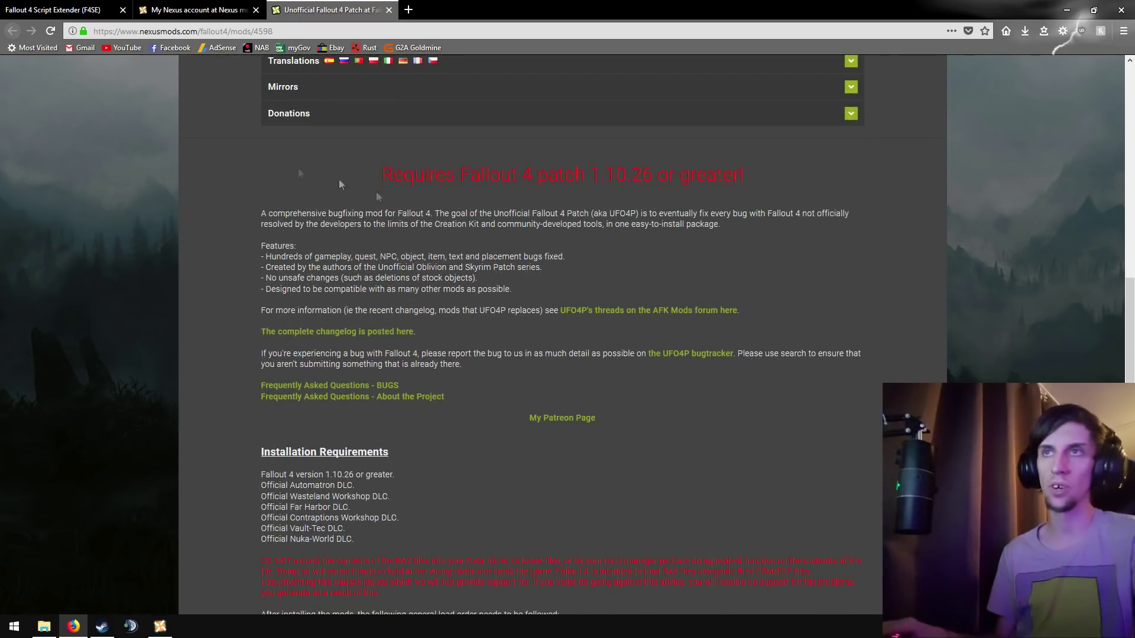
{"action": "left_click_drag", "start_coordinate": [338, 178], "coordinate": [695, 476]}
{"action": "left_click", "coordinate": [693, 473]}
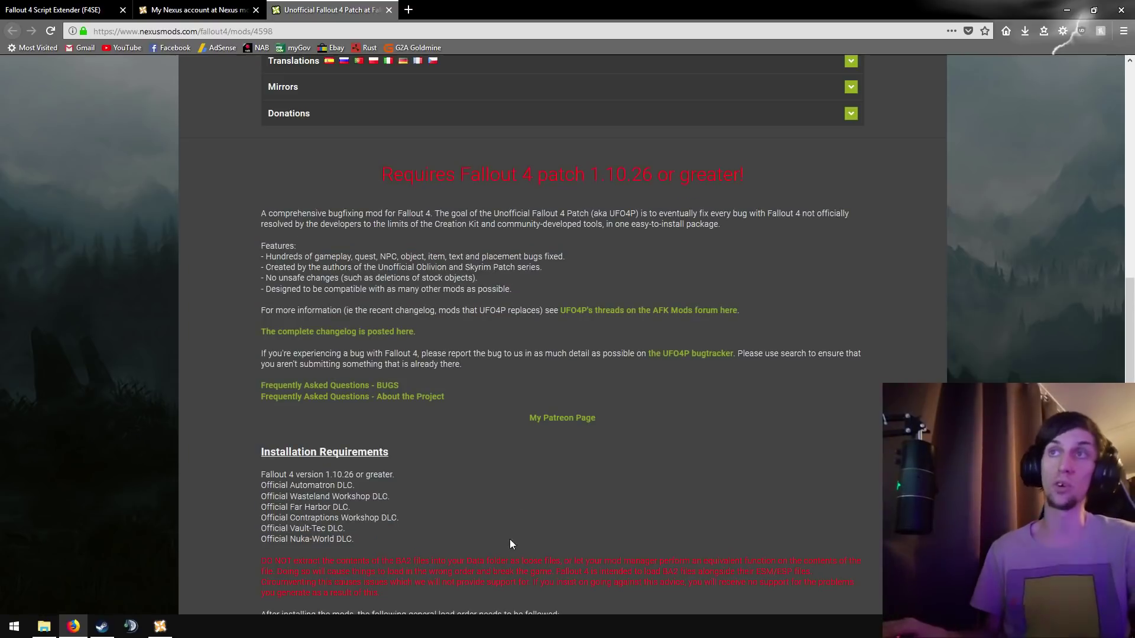
{"action": "left_click_drag", "start_coordinate": [509, 539], "coordinate": [251, 196]}
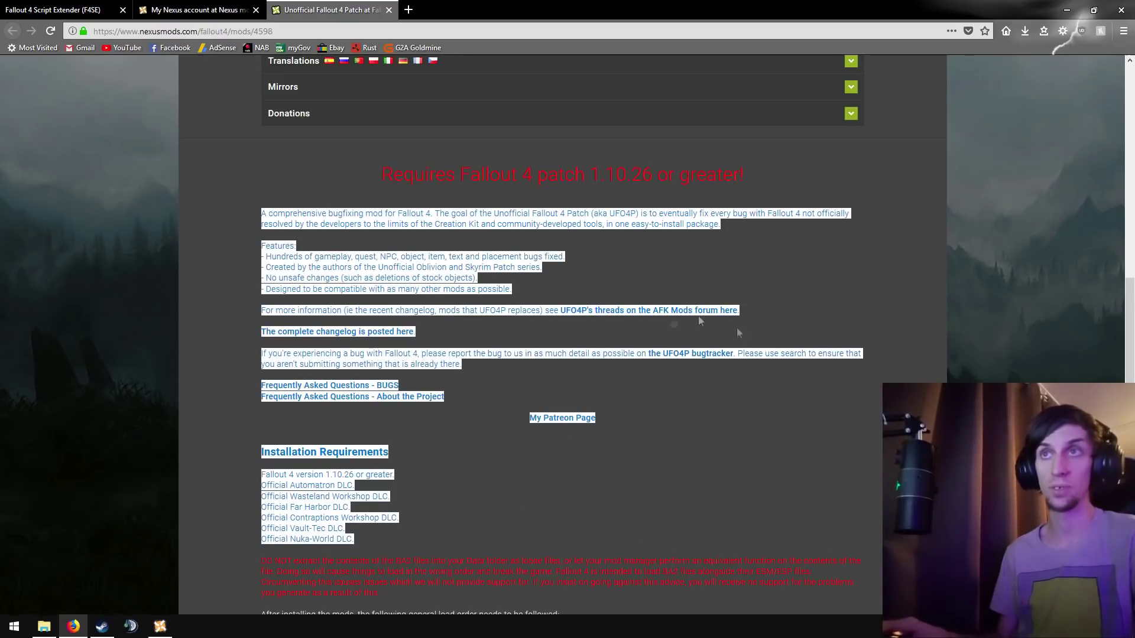
{"action": "left_click", "coordinate": [494, 329]}
{"action": "left_click_drag", "start_coordinate": [243, 325], "coordinate": [474, 375]}
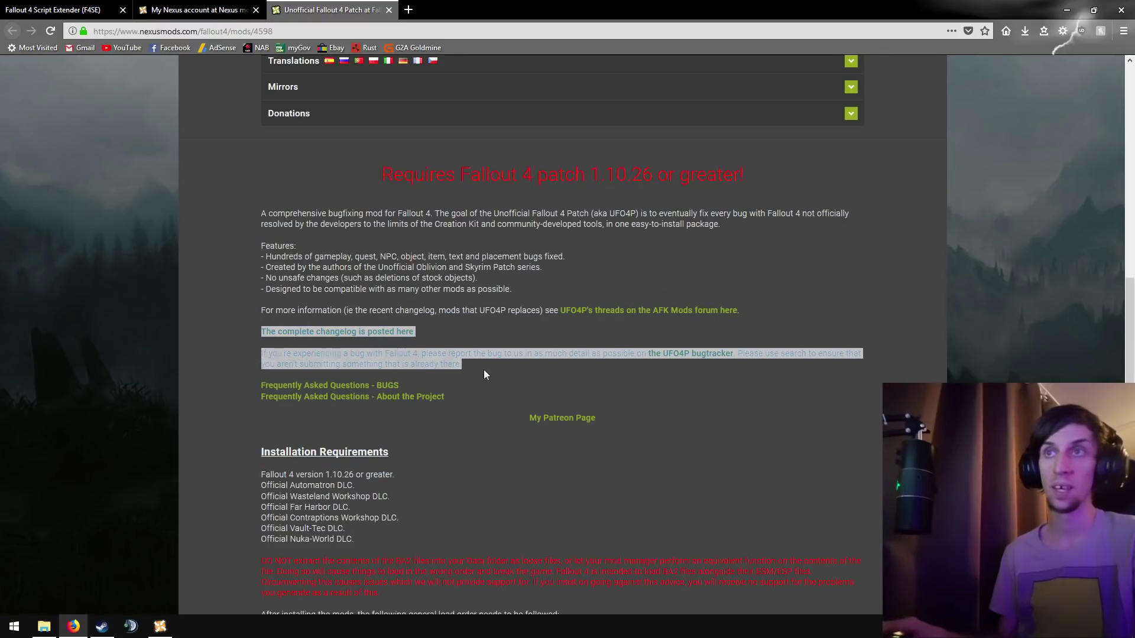
{"action": "left_click", "coordinate": [483, 370]}
{"action": "scroll", "coordinate": [473, 454], "scroll_direction": "down", "scroll_amount": 2}
{"action": "left_click_drag", "start_coordinate": [254, 340], "coordinate": [402, 404]}
{"action": "left_click", "coordinate": [374, 404]}
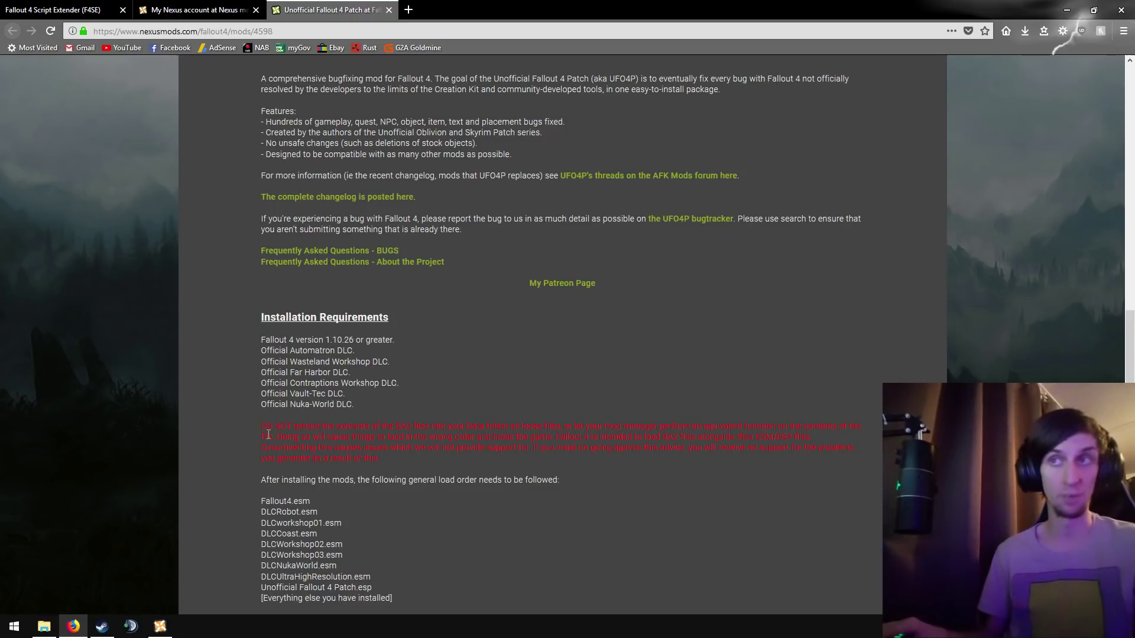
{"action": "left_click_drag", "start_coordinate": [269, 435], "coordinate": [424, 469]}
{"action": "left_click", "coordinate": [439, 466]}
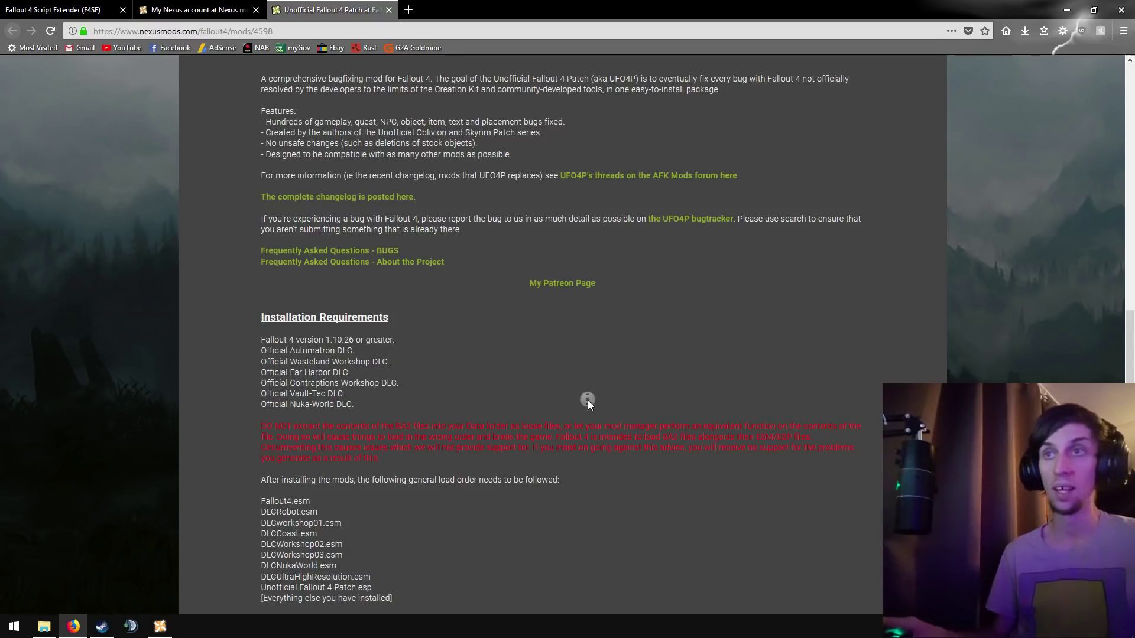
Step: Examine the general load order required after installing the patch and the note recommending LOOT
{"action": "scroll", "coordinate": [588, 399], "scroll_direction": "down", "scroll_amount": 6}
{"action": "scroll", "coordinate": [594, 385], "scroll_direction": "up", "scroll_amount": 2}
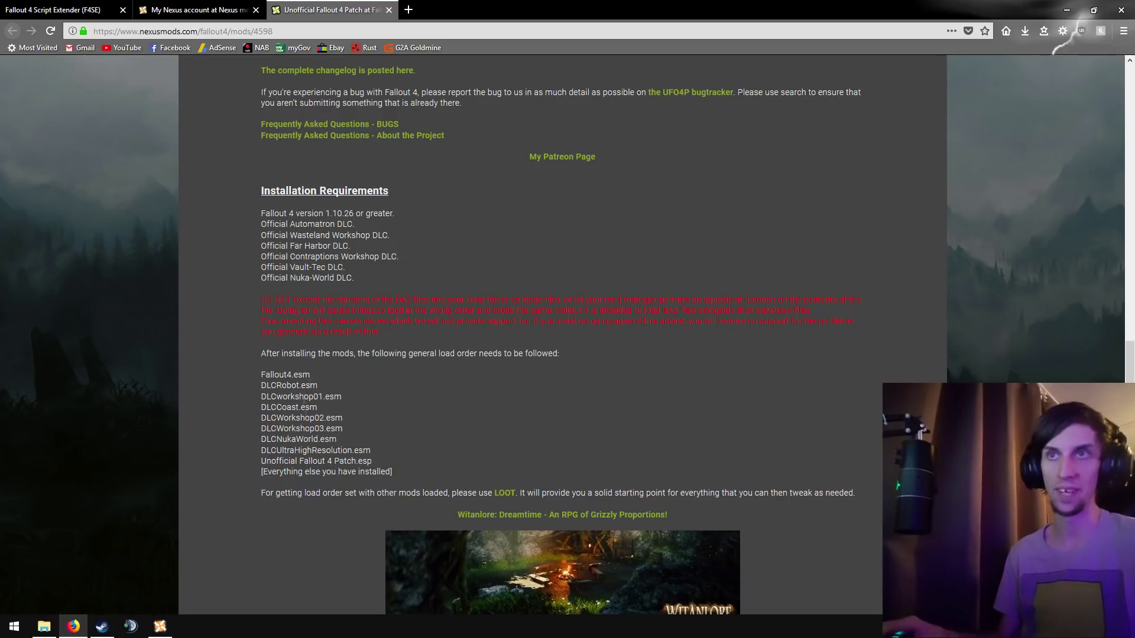
{"action": "left_click_drag", "start_coordinate": [242, 357], "coordinate": [424, 478]}
{"action": "left_click", "coordinate": [429, 467]}
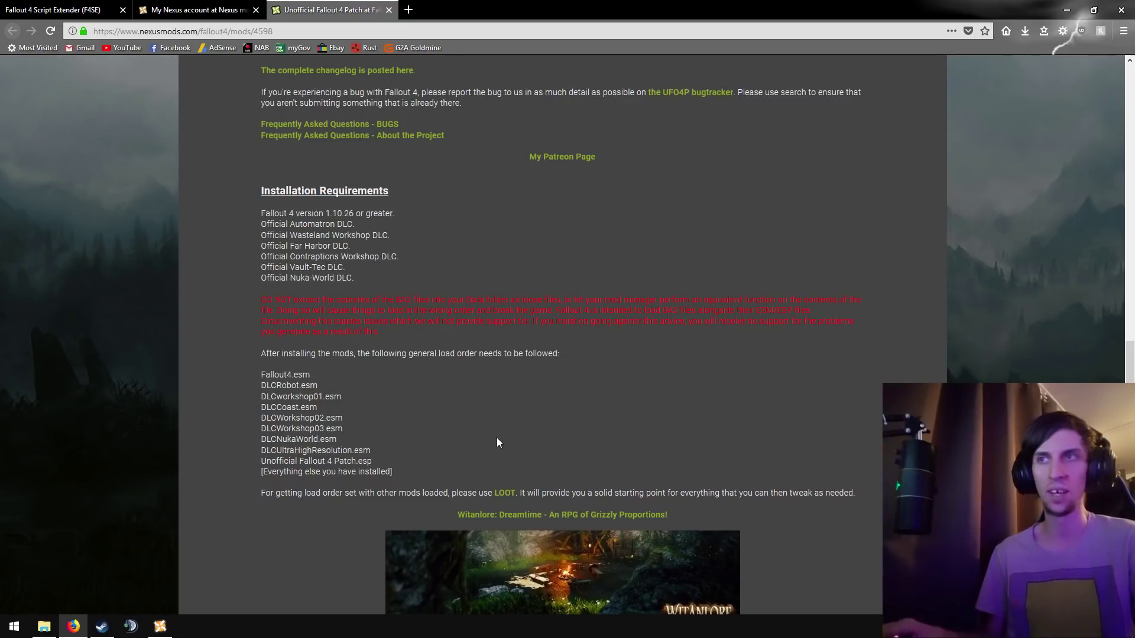
{"action": "scroll", "coordinate": [449, 425], "scroll_direction": "down", "scroll_amount": 5}
{"action": "scroll", "coordinate": [289, 441], "scroll_direction": "up", "scroll_amount": 2}
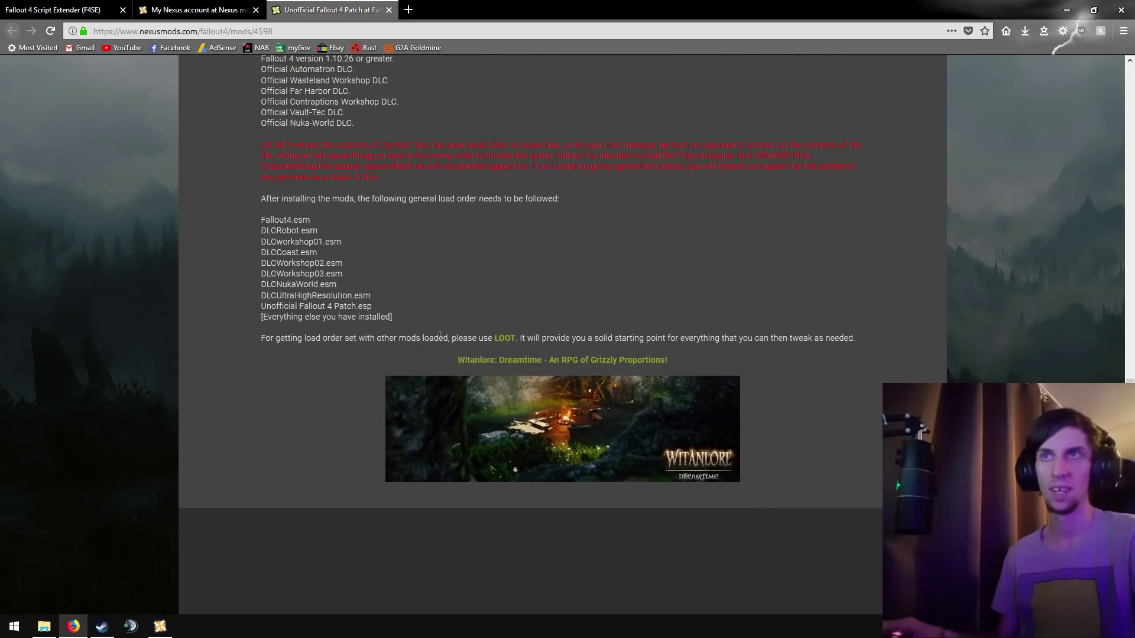
{"action": "left_click_drag", "start_coordinate": [370, 338], "coordinate": [261, 338]}
{"action": "left_click", "coordinate": [469, 332]}
{"action": "mouse_move", "coordinate": [421, 322]}
{"action": "left_mouse_down"}
{"action": "mouse_move", "coordinate": [249, 241]}
{"action": "mouse_move", "coordinate": [239, 213]}
{"action": "mouse_move", "coordinate": [420, 313]}
{"action": "left_mouse_up"}
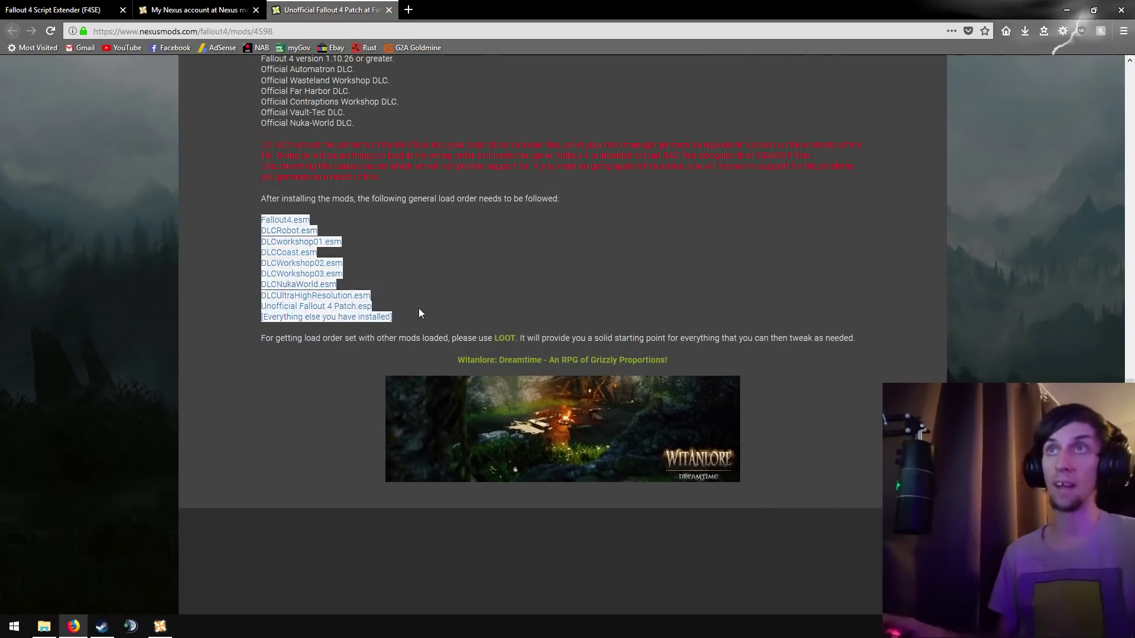
{"action": "left_click", "coordinate": [420, 313]}
{"action": "scroll", "coordinate": [597, 305], "scroll_direction": "up", "scroll_amount": 8}
{"action": "scroll", "coordinate": [448, 255], "scroll_direction": "up", "scroll_amount": 2}
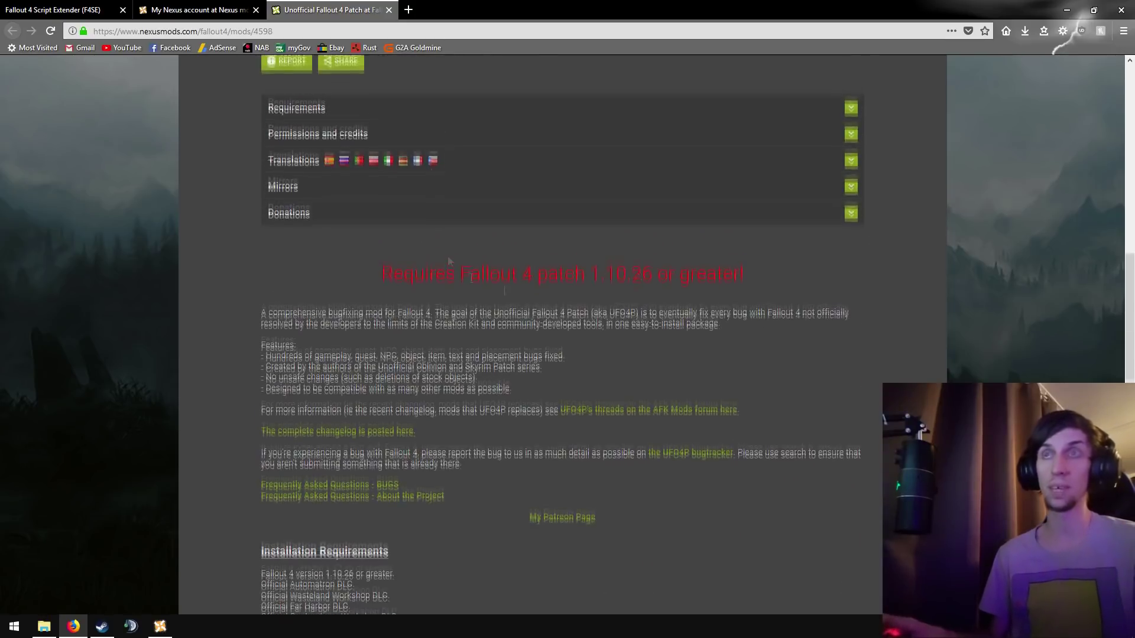
{"action": "scroll", "coordinate": [419, 246], "scroll_direction": "down", "scroll_amount": 8}
{"action": "left_click_drag", "start_coordinate": [222, 291], "coordinate": [482, 414]}
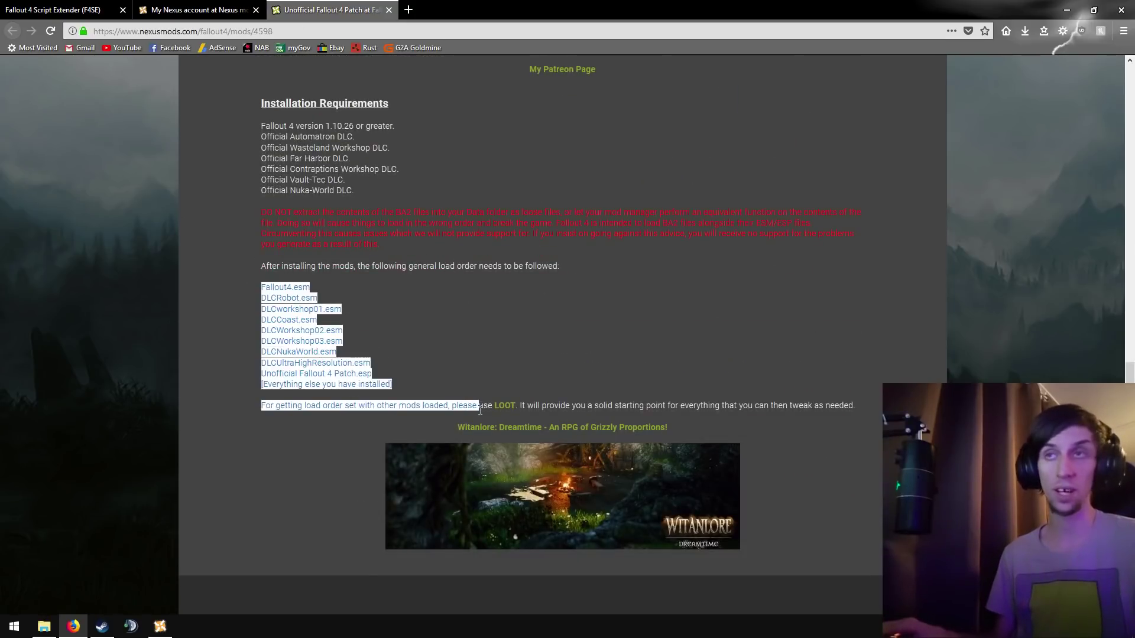
{"action": "left_click", "coordinate": [485, 413]}
{"action": "left_click_drag", "start_coordinate": [396, 387], "coordinate": [201, 276]}
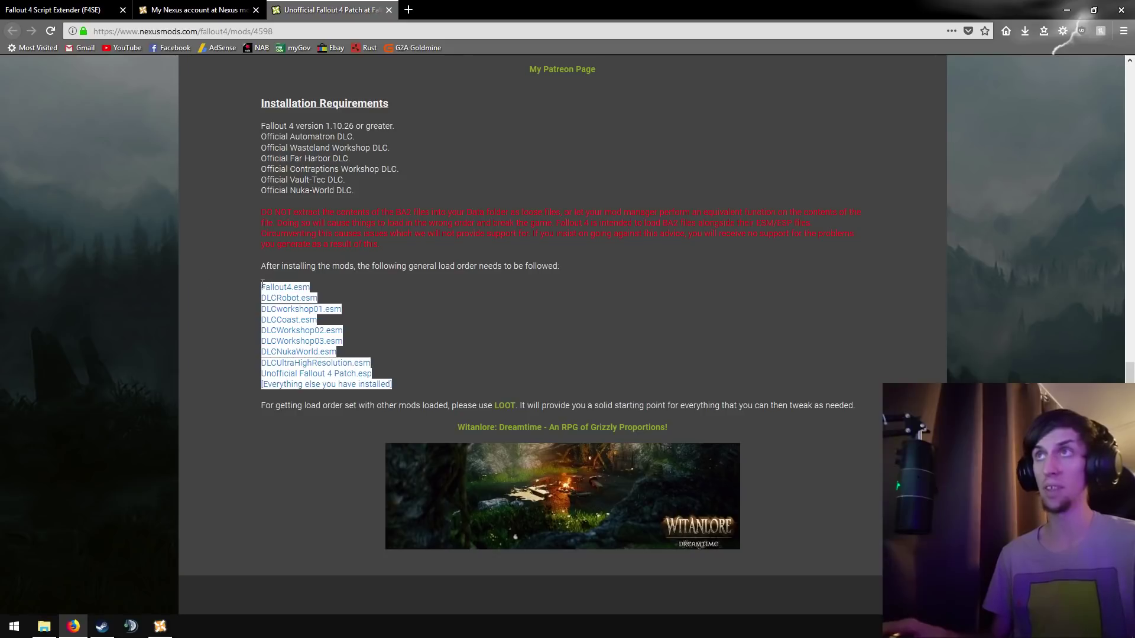
{"action": "left_click", "coordinate": [536, 313]}
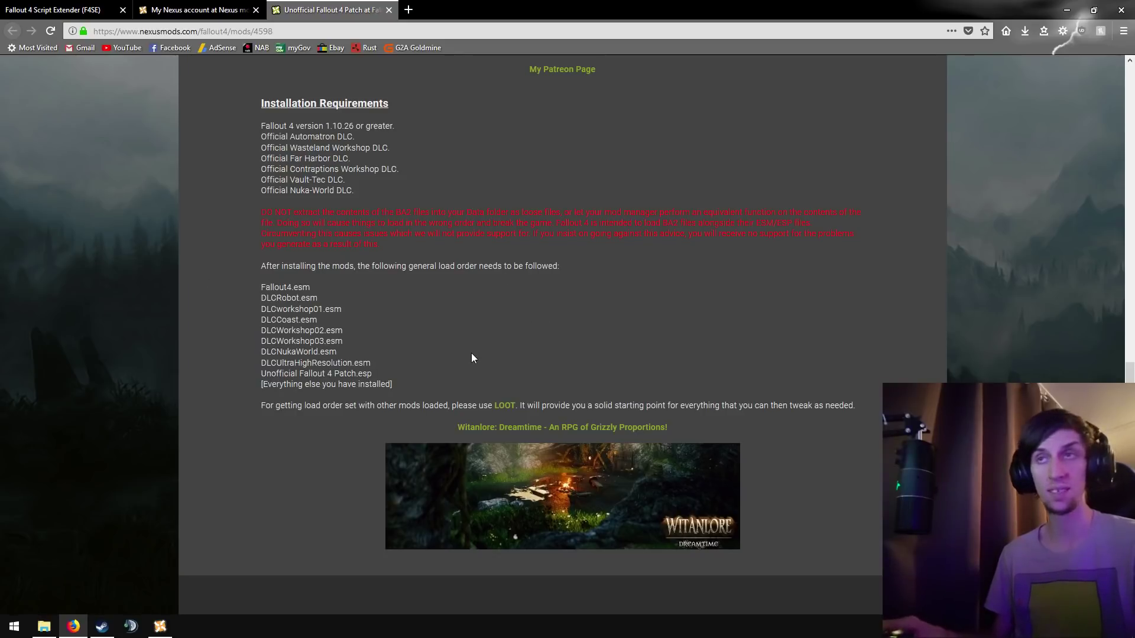
{"action": "left_click_drag", "start_coordinate": [264, 260], "coordinate": [565, 406]}
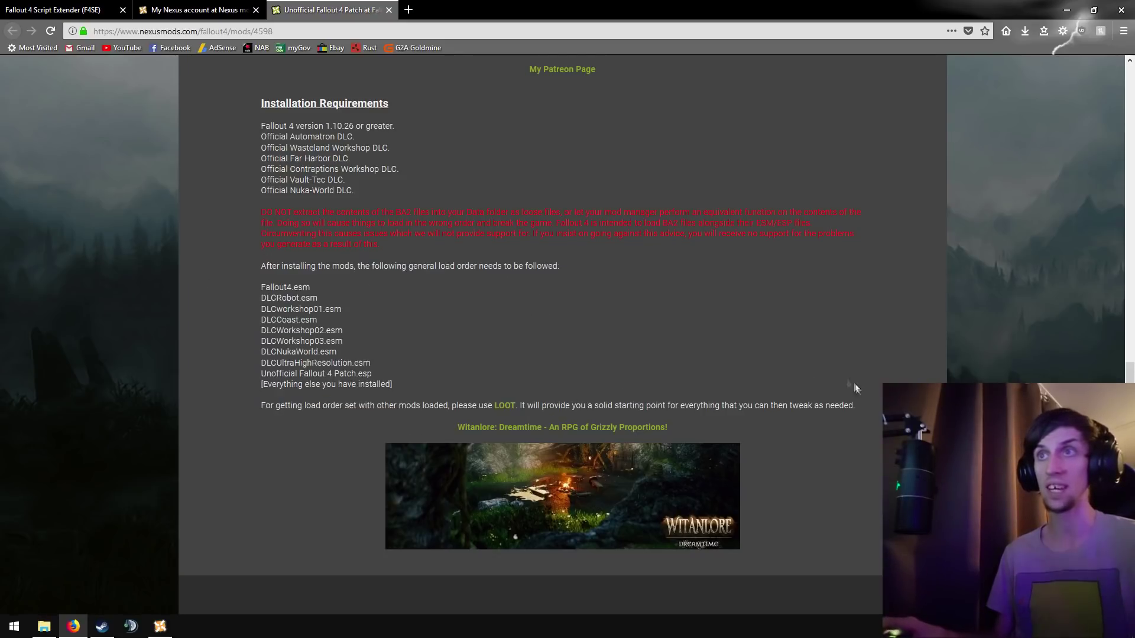
{"action": "left_click_drag", "start_coordinate": [857, 389], "coordinate": [202, 289]}
{"action": "left_click", "coordinate": [749, 286]}
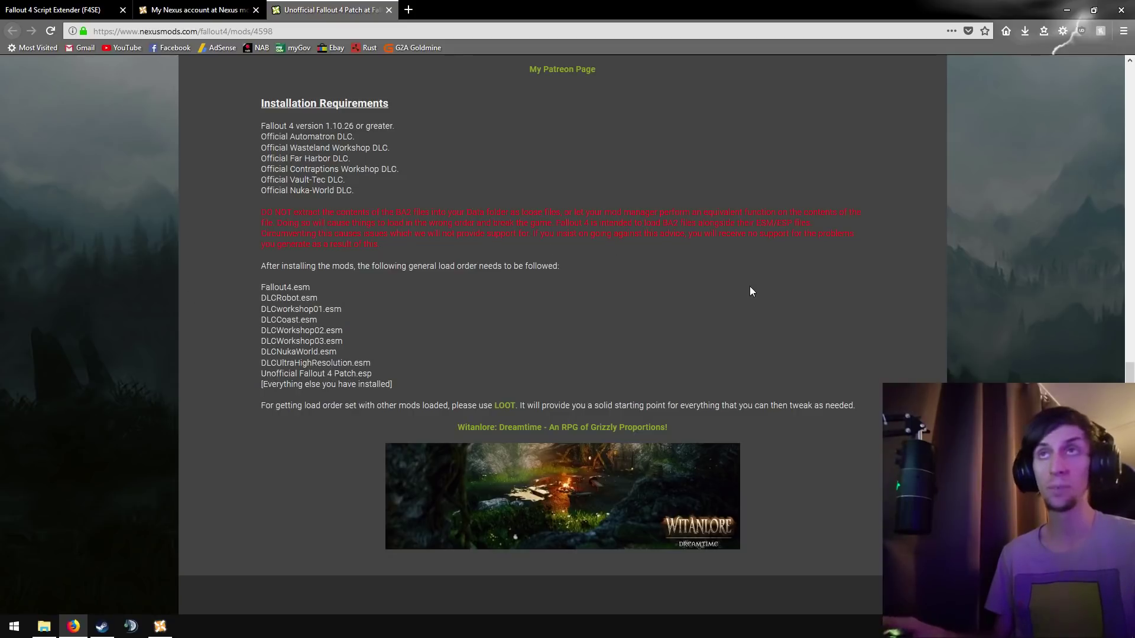
Step: Start the mod manager download of the main Unofficial Fallout 4 Patch file and read the download notice
{"action": "scroll", "coordinate": [331, 346], "scroll_direction": "up", "scroll_amount": 15}
{"action": "scroll", "coordinate": [562, 331], "scroll_direction": "up", "scroll_amount": 5}
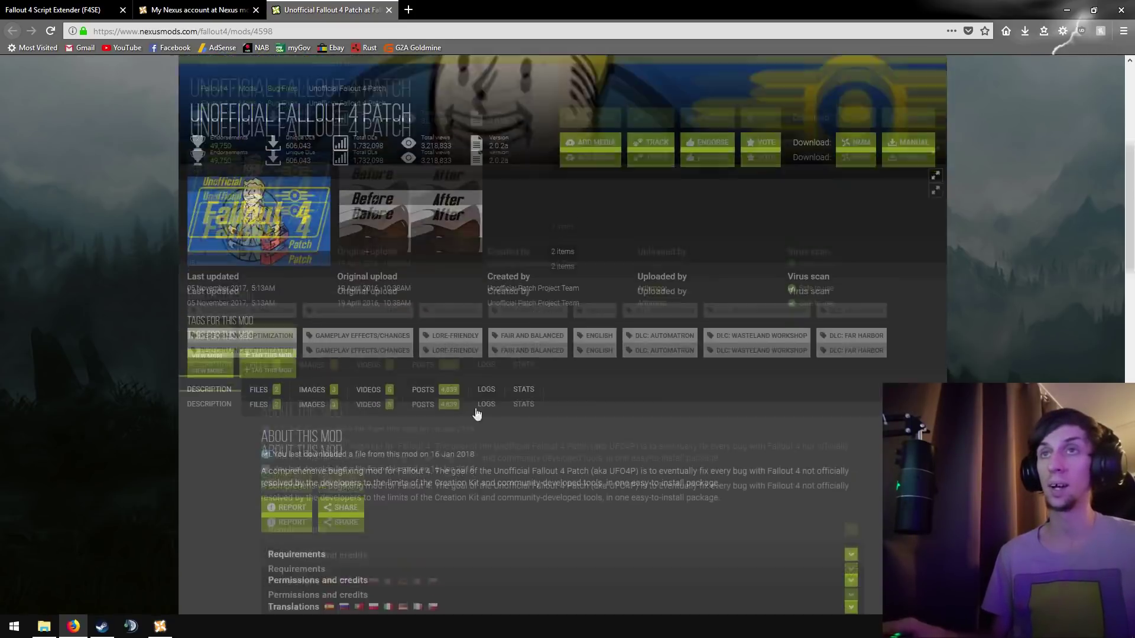
{"action": "left_click", "coordinate": [260, 438]}
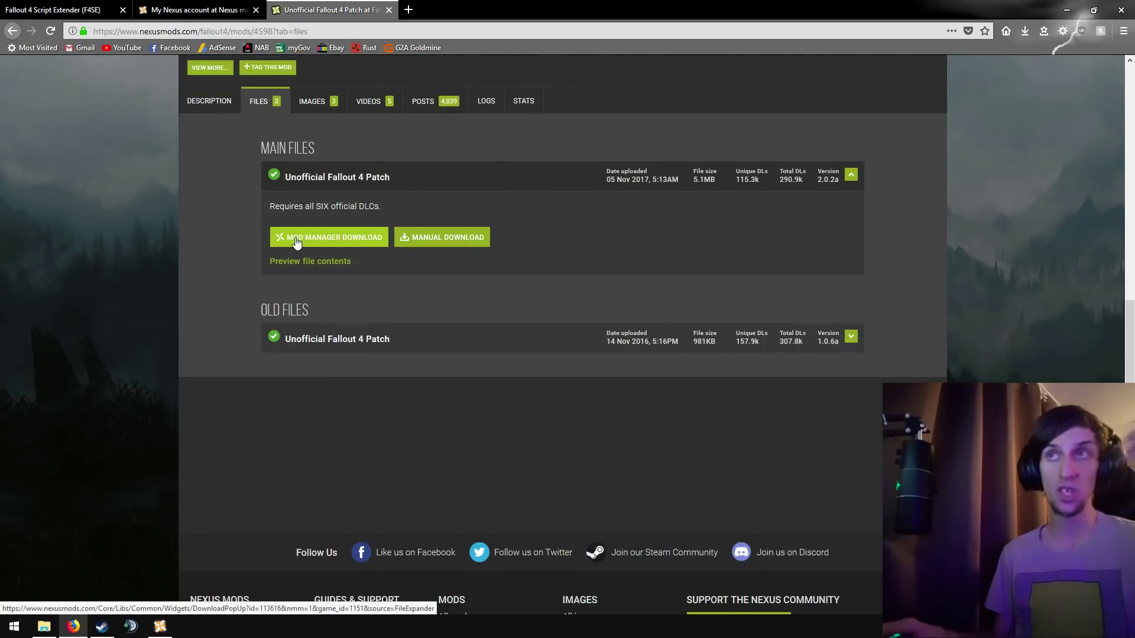
{"action": "left_click", "coordinate": [347, 237]}
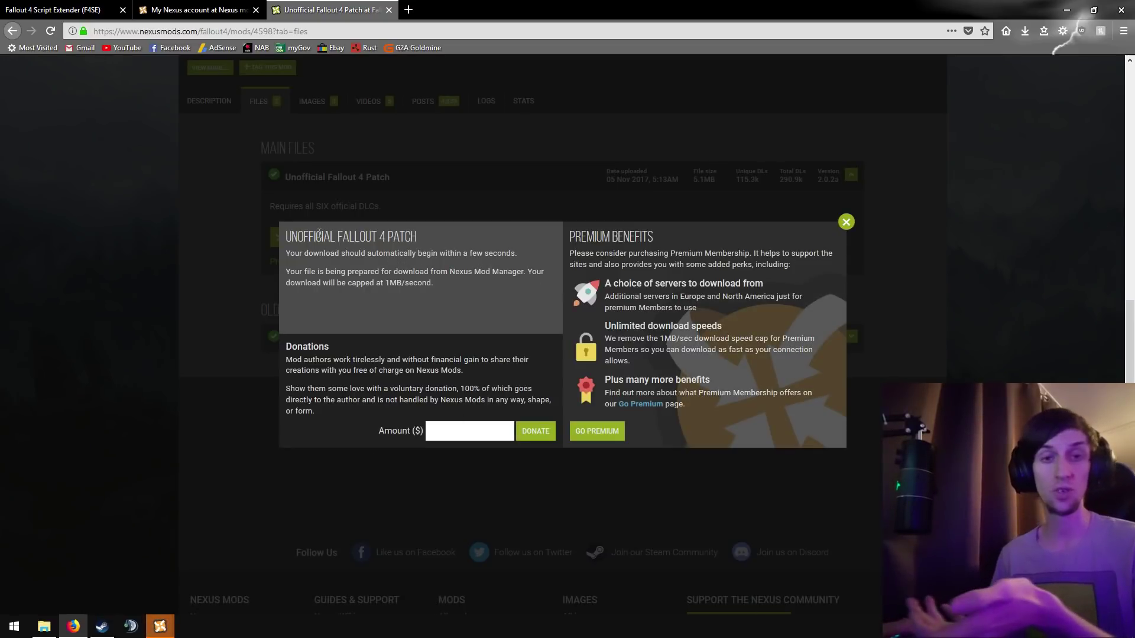
{"action": "mouse_move", "coordinate": [289, 232]}
{"action": "left_mouse_down"}
{"action": "mouse_move", "coordinate": [455, 296]}
{"action": "mouse_move", "coordinate": [451, 284]}
{"action": "mouse_move", "coordinate": [289, 228]}
{"action": "left_mouse_up"}
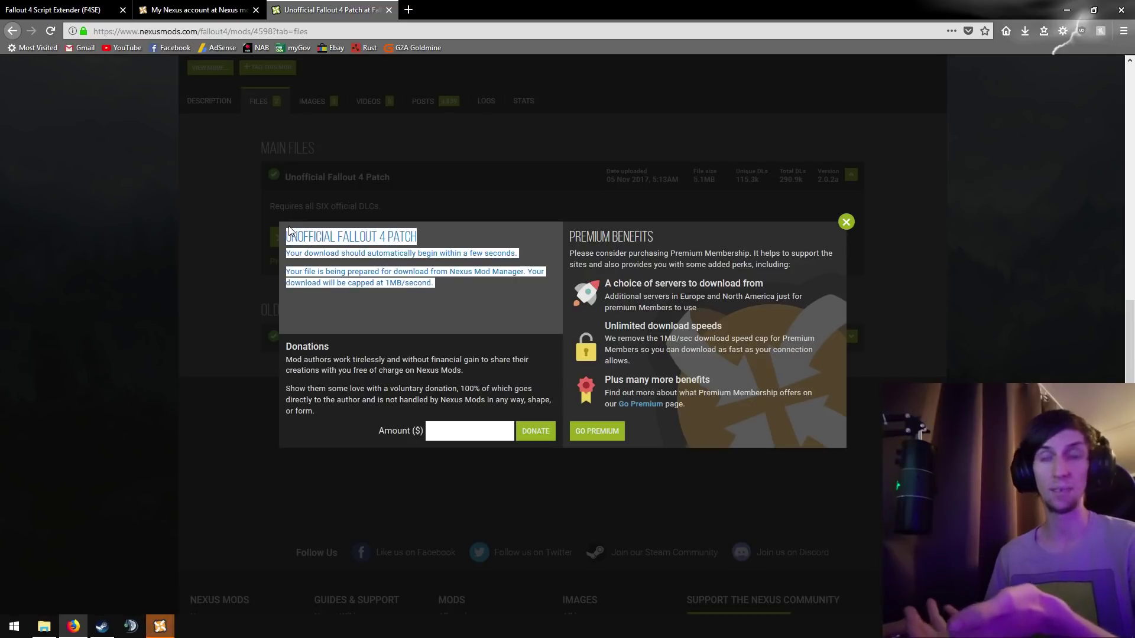
{"action": "left_click", "coordinate": [448, 304]}
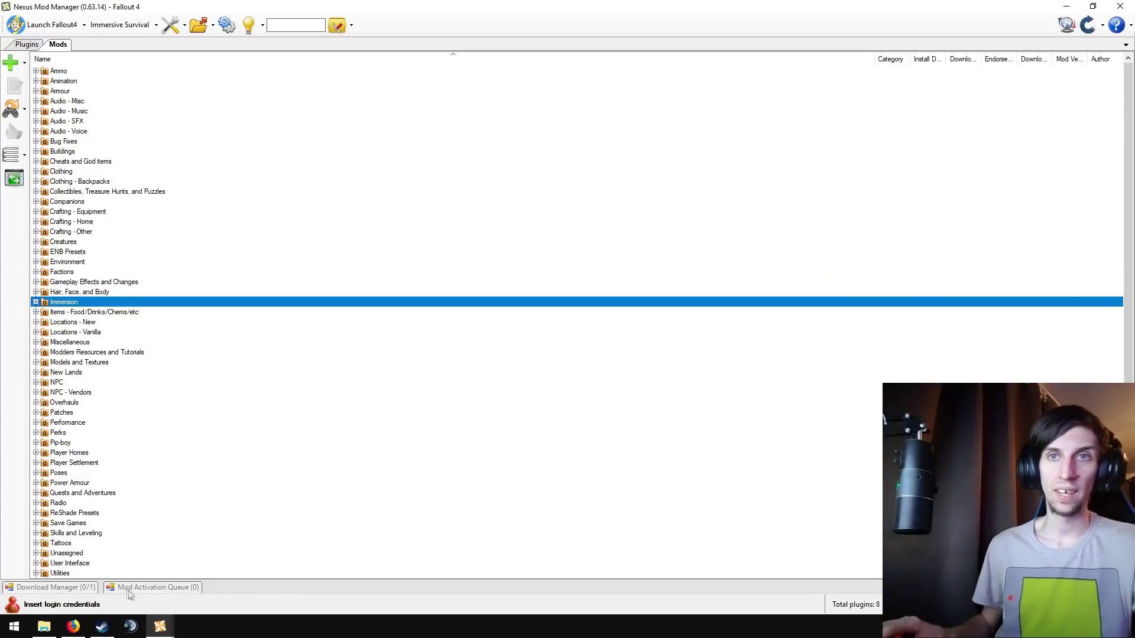
Step: Log in to the mod manager and resume the paused Unofficial Fallout 4 Patch download
{"action": "left_click", "coordinate": [89, 588]}
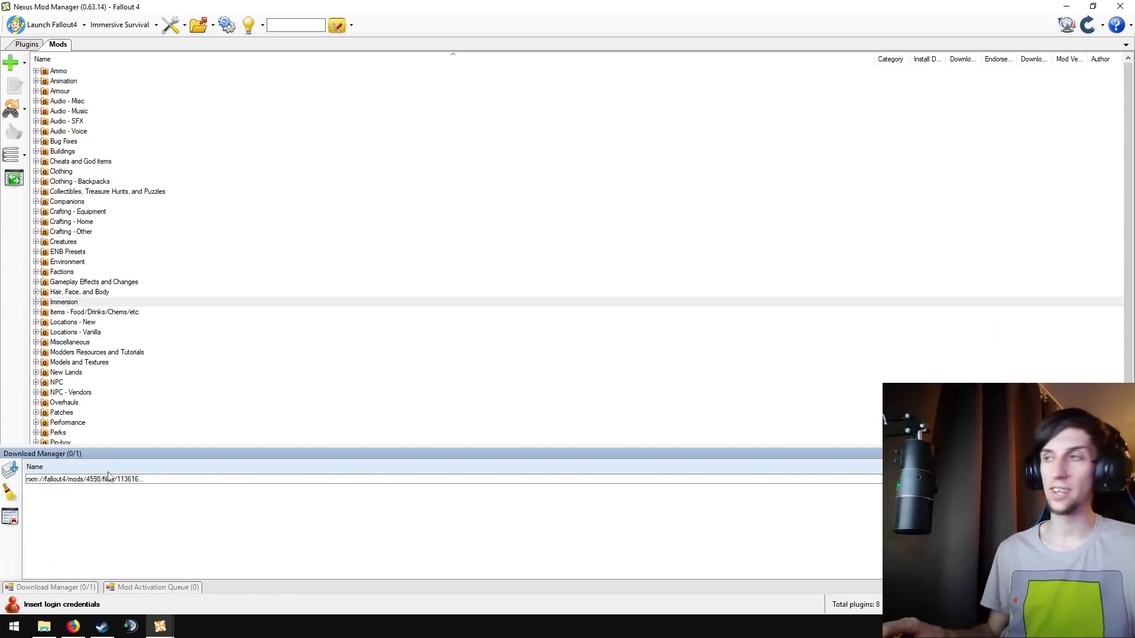
{"action": "left_click", "coordinate": [42, 486]}
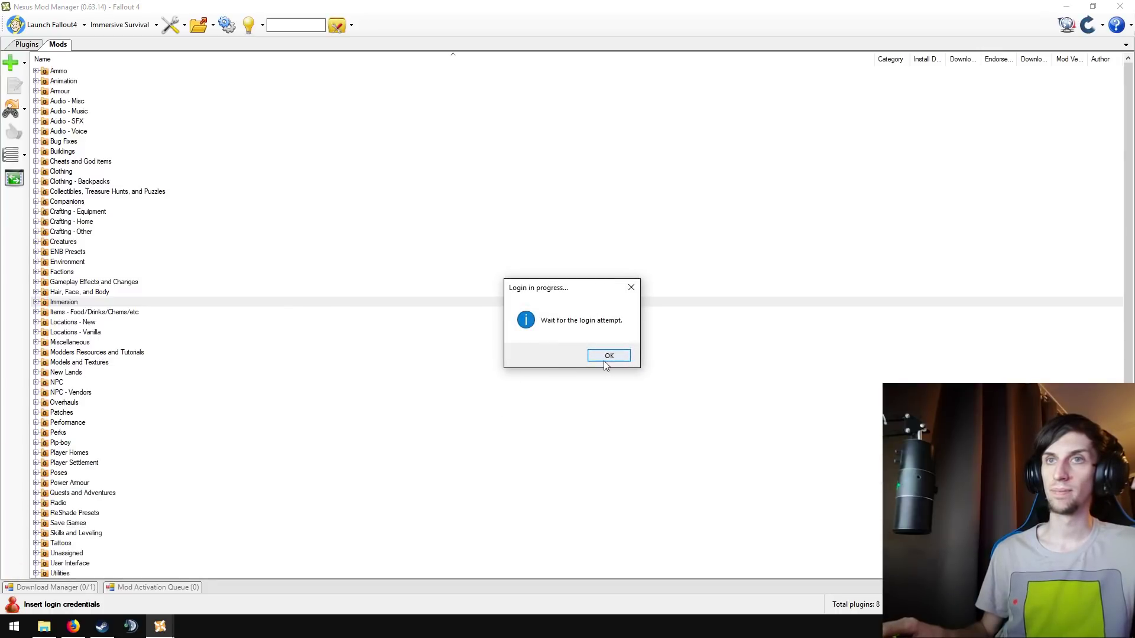
{"action": "left_click", "coordinate": [604, 361]}
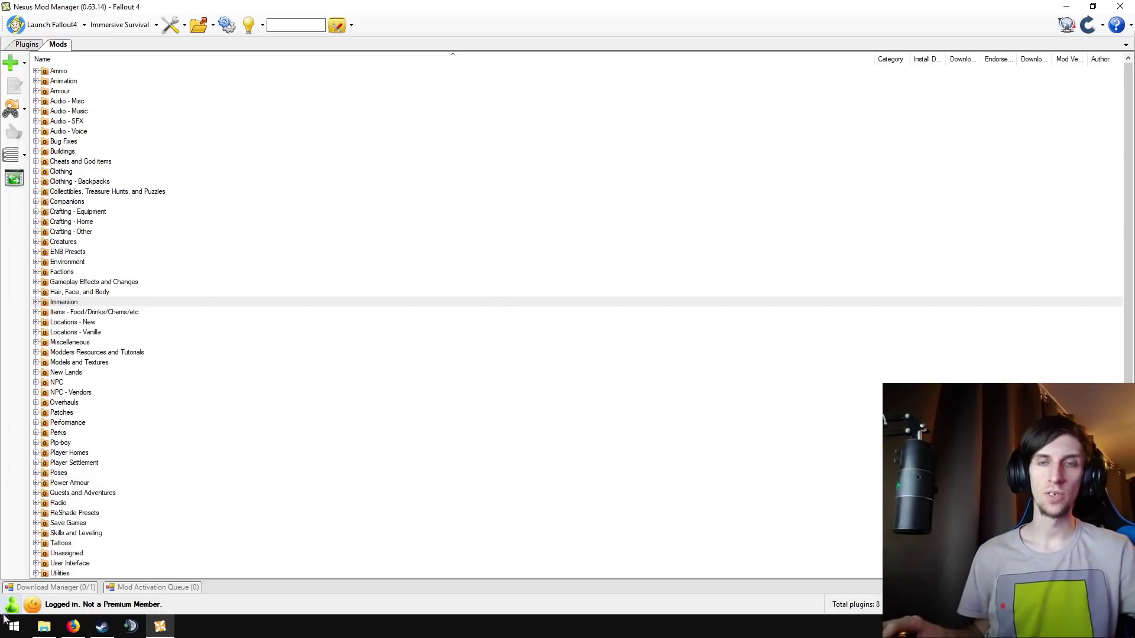
{"action": "left_click", "coordinate": [90, 588]}
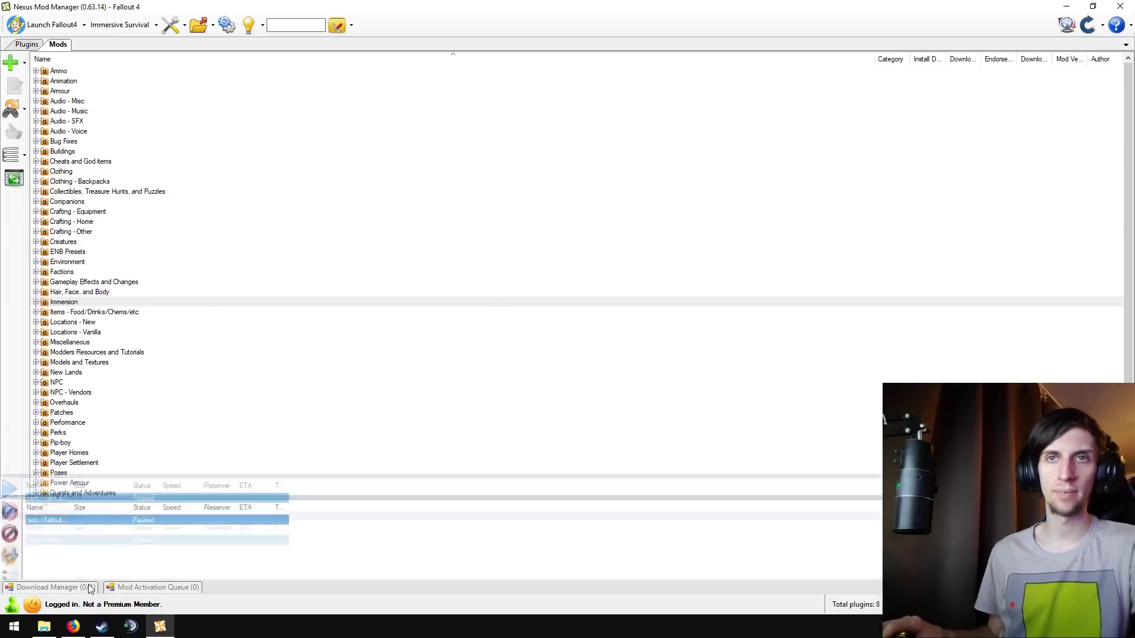
{"action": "left_click", "coordinate": [10, 470]}
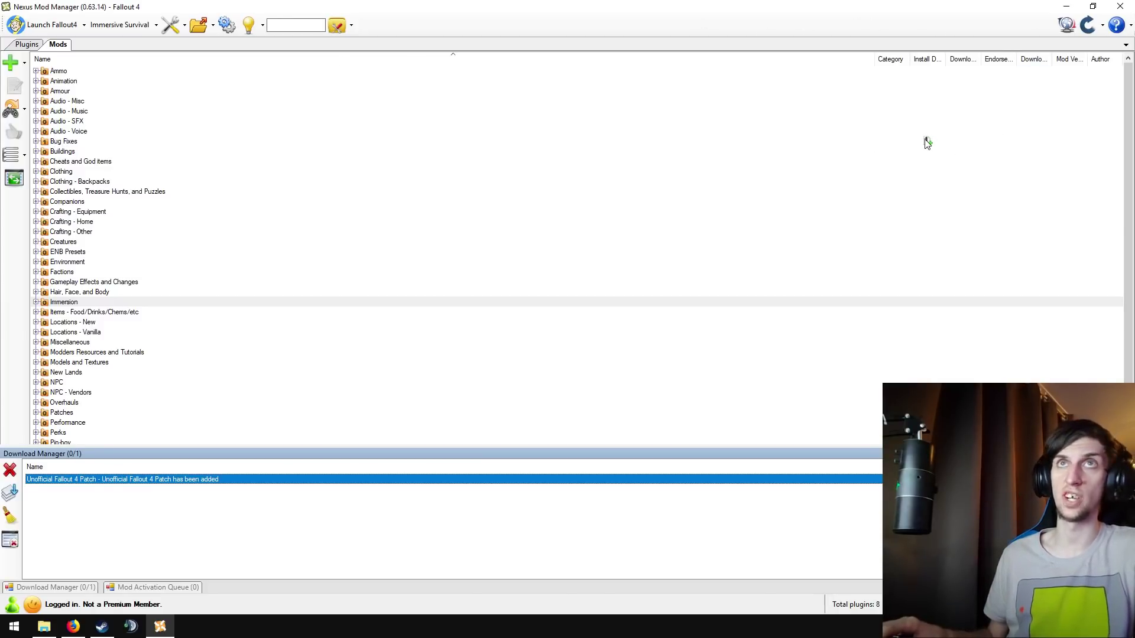
Step: Expand the Bug Fixes category, select the Unofficial Fallout 4 Patch and read its description and installation requirements
{"action": "left_click", "coordinate": [36, 141]}
{"action": "left_click", "coordinate": [173, 153]}
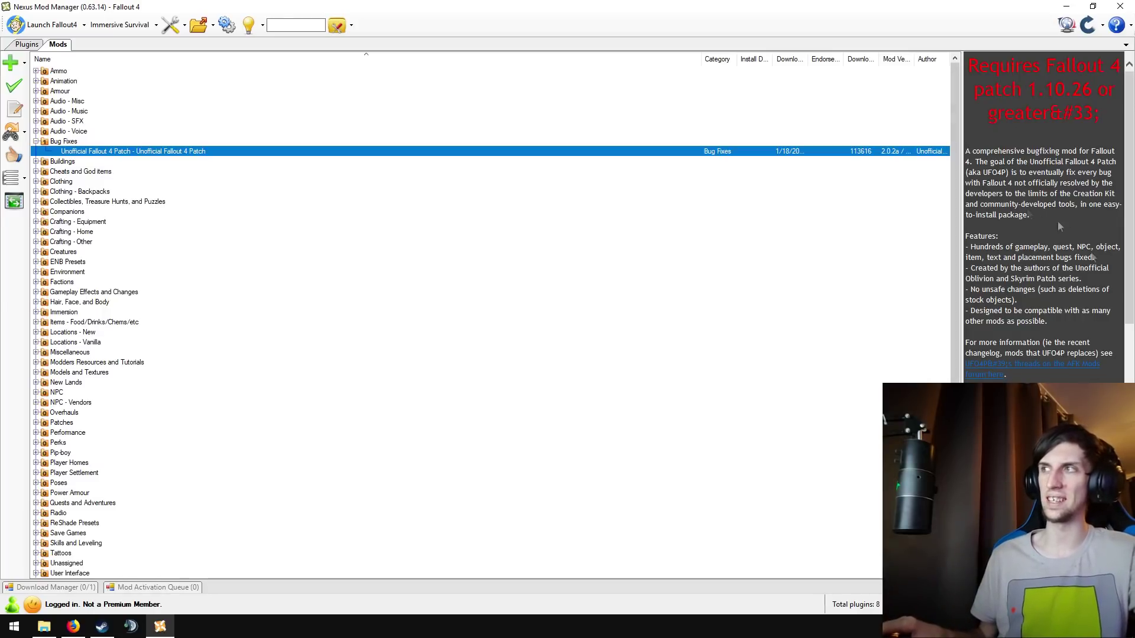
{"action": "scroll", "coordinate": [1091, 349], "scroll_direction": "down", "scroll_amount": 5}
{"action": "scroll", "coordinate": [1076, 313], "scroll_direction": "down", "scroll_amount": 3}
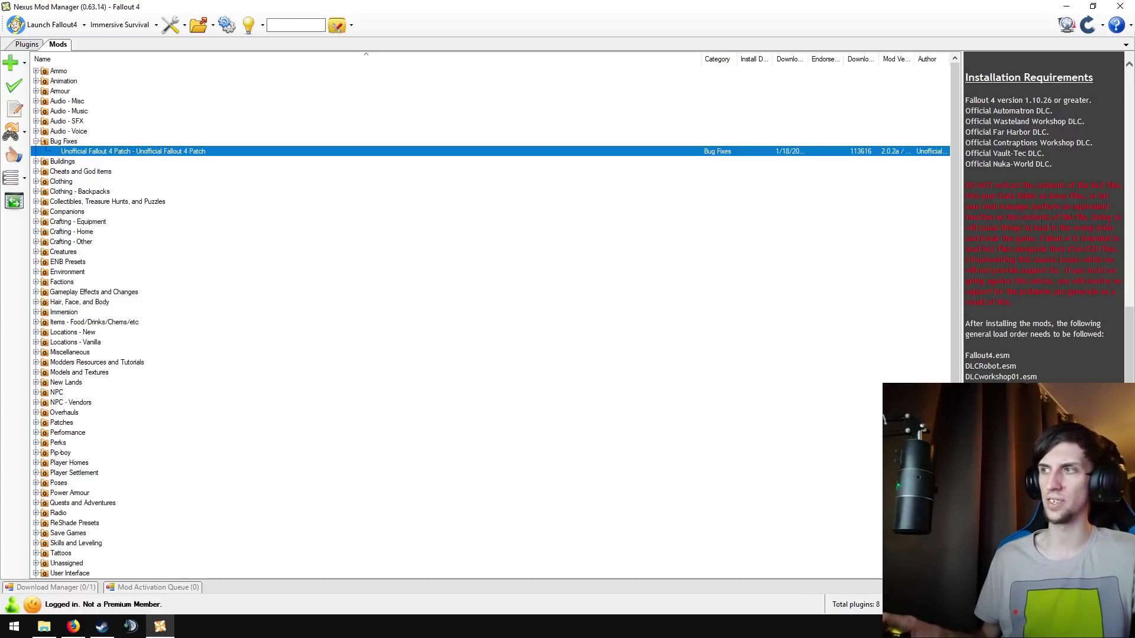
{"action": "scroll", "coordinate": [1043, 237], "scroll_direction": "up", "scroll_amount": 8}
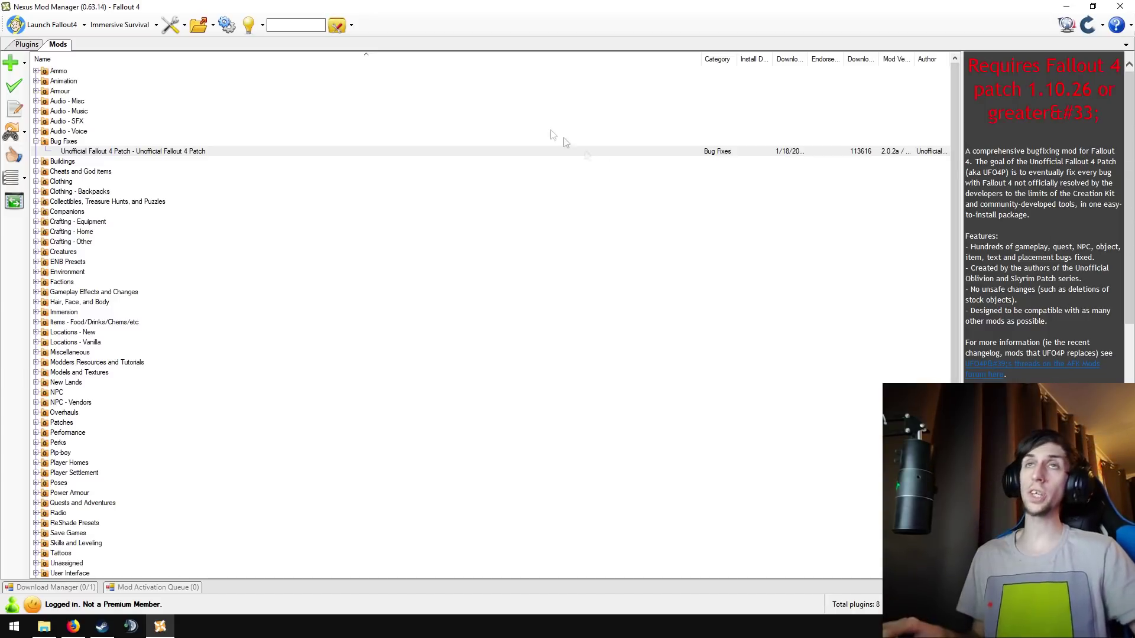
Step: Rename the Unofficial Fallout 4 Patch entry under Bug Fixes as "Unofficial Patch"
{"action": "left_click", "coordinate": [143, 153]}
{"action": "left_click", "coordinate": [142, 153]}
{"action": "left_click", "coordinate": [213, 171]}
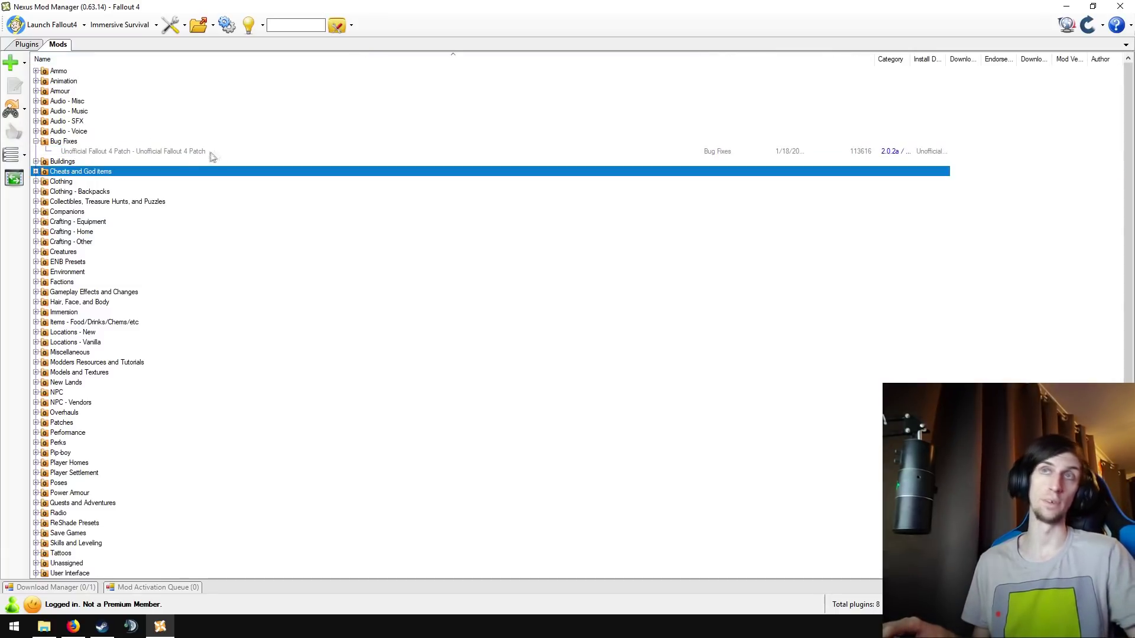
{"action": "left_click", "coordinate": [189, 153]}
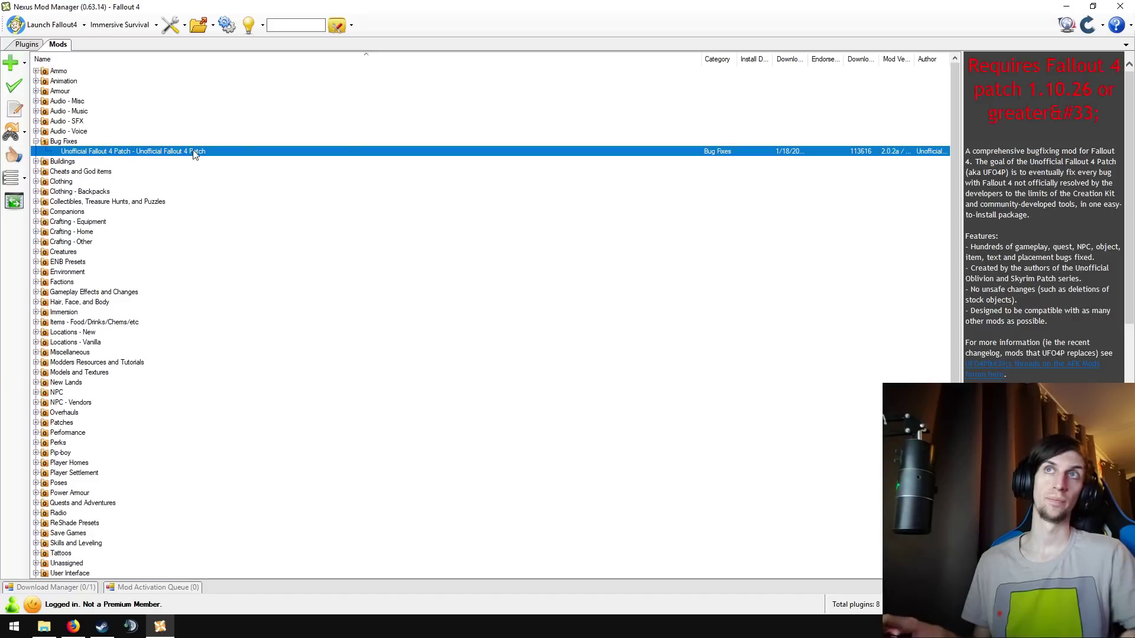
{"action": "left_click", "coordinate": [194, 152]}
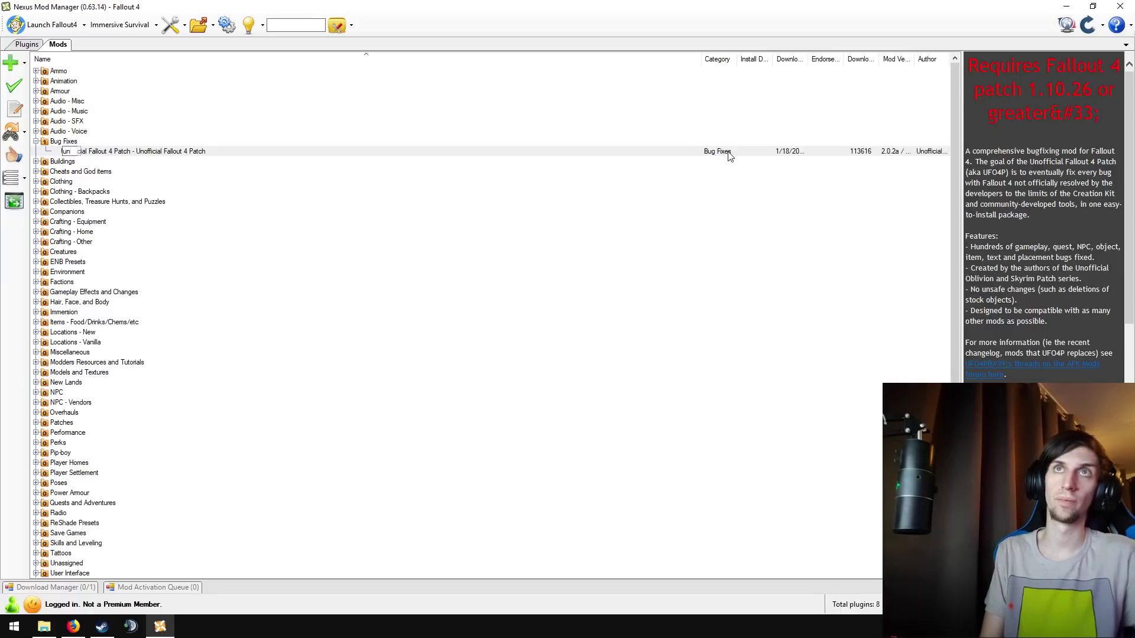
{"action": "type", "text": "official Patch/"}
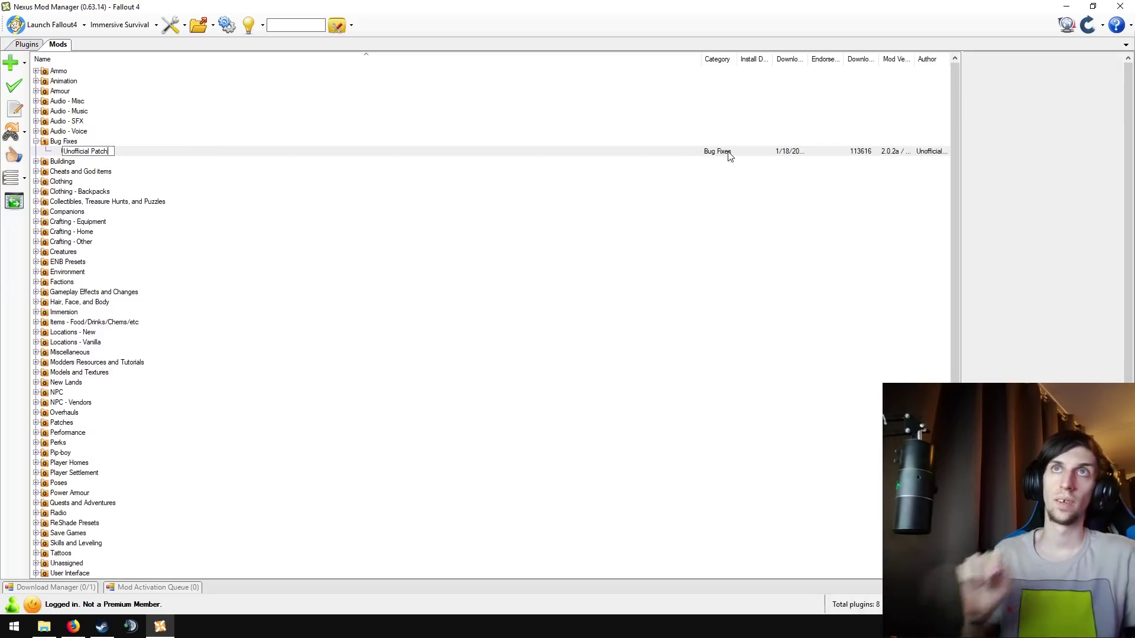
{"action": "key", "text": "BackSpace"}
{"action": "key", "text": "Return"}
{"action": "left_click", "coordinate": [82, 152]}
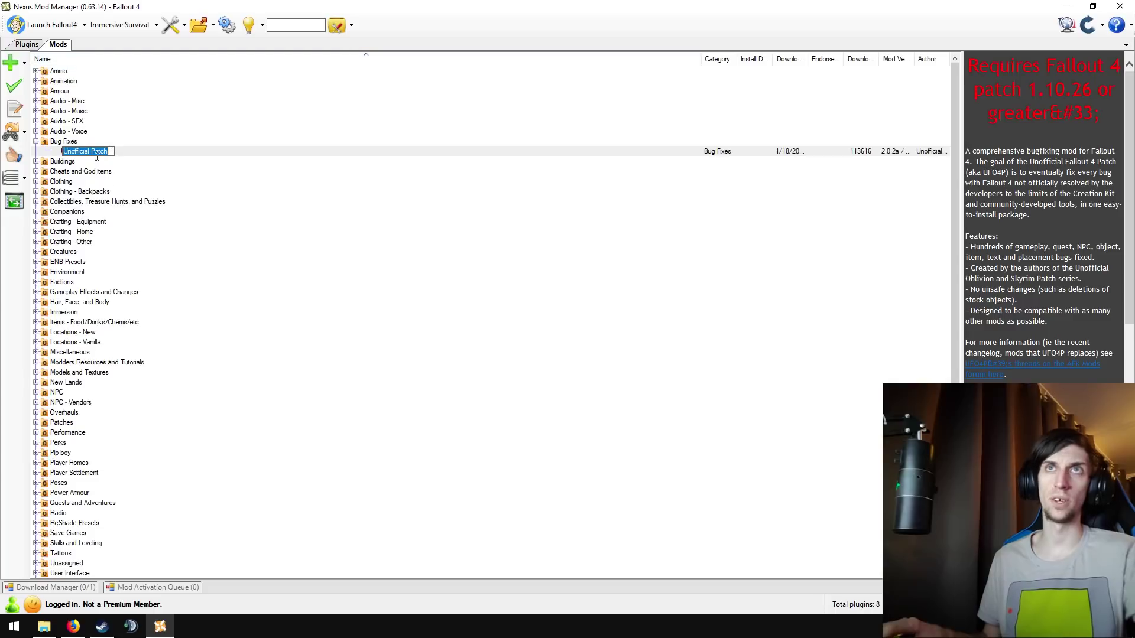
{"action": "left_click", "coordinate": [142, 162]}
Step: Install and activate the Unofficial Patch mod, acknowledging the Fallout4.ini warning
{"action": "left_click", "coordinate": [148, 149]}
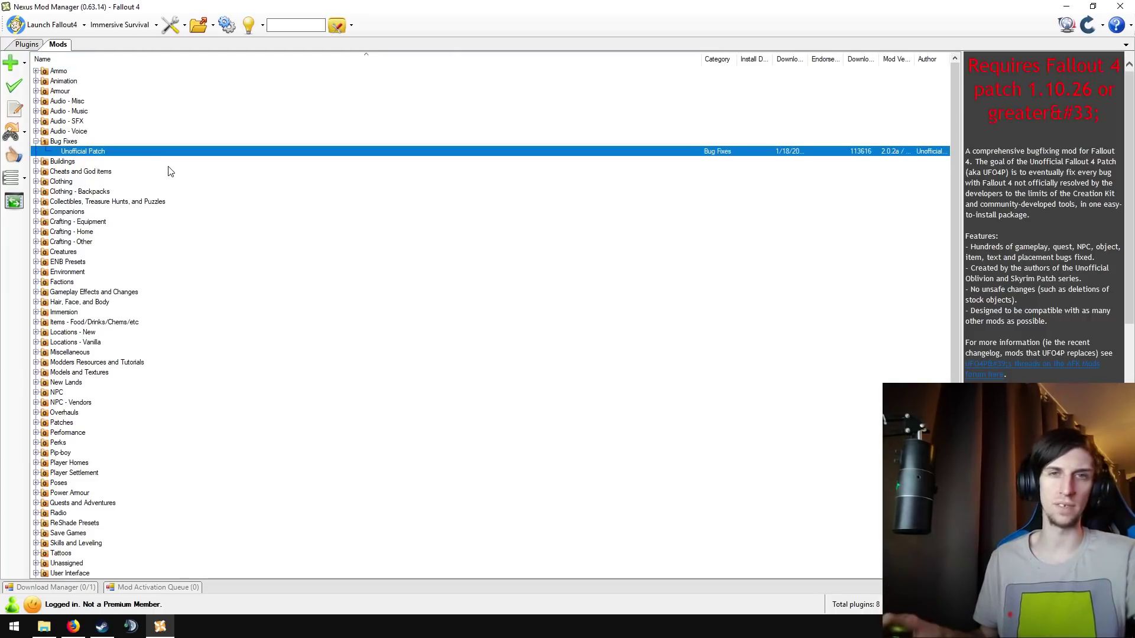
{"action": "left_click", "coordinate": [12, 93]}
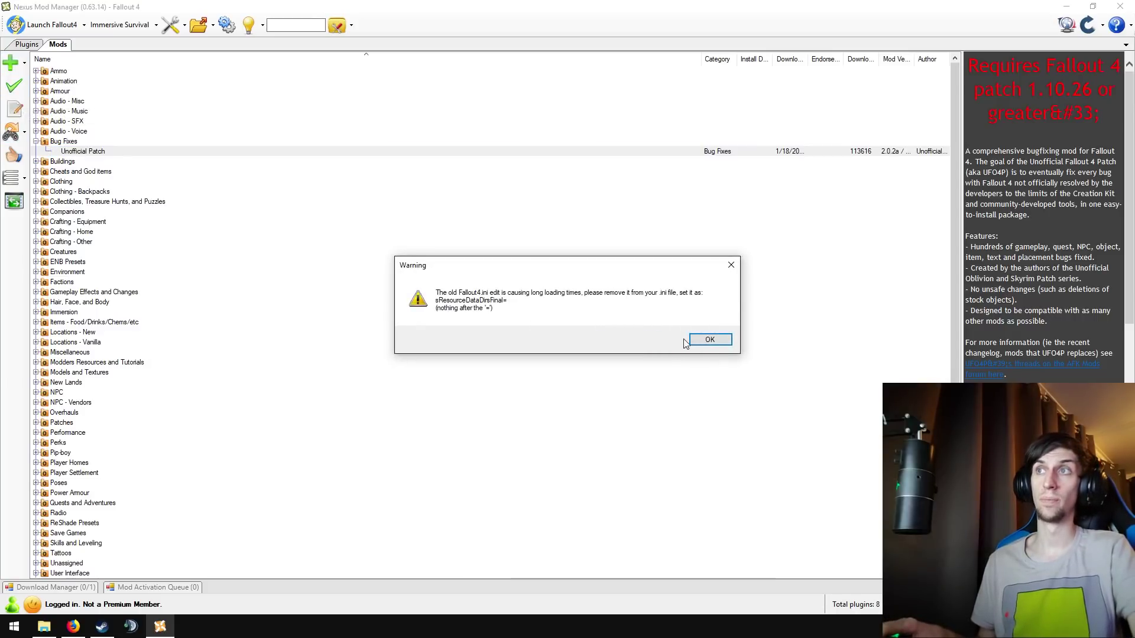
{"action": "left_click", "coordinate": [720, 341]}
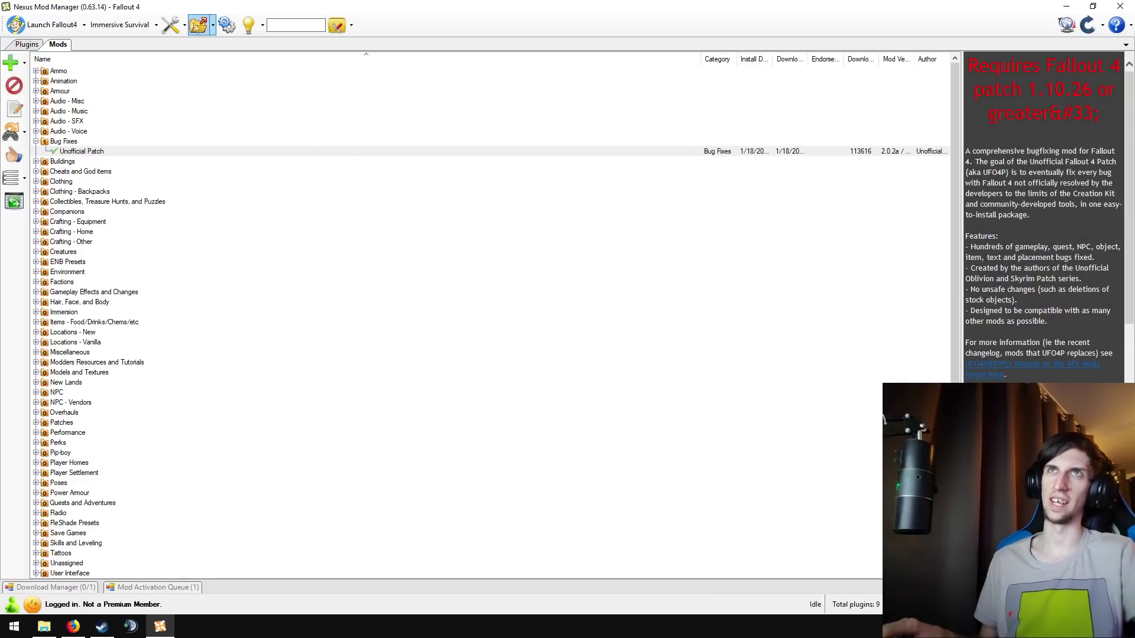
Step: Check the mod manager's available launch options for Fallout 4 and F4SE, and reselect the Unofficial Patch
{"action": "left_click", "coordinate": [84, 25]}
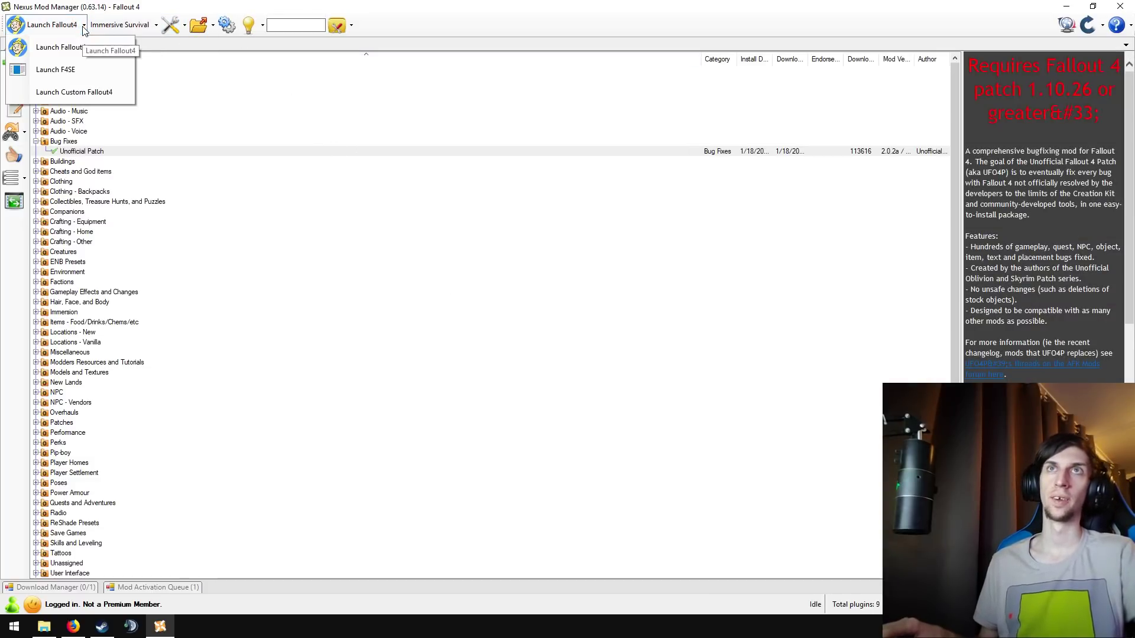
{"action": "left_click", "coordinate": [266, 171]}
{"action": "left_click", "coordinate": [273, 151]}
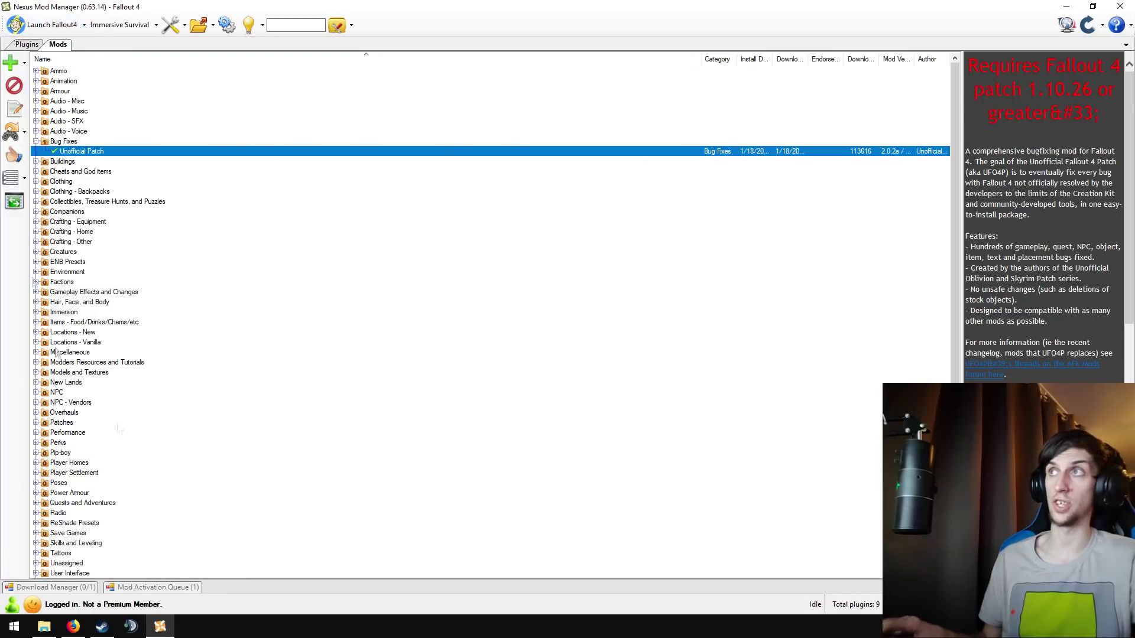
Step: Switch to Steam, launch the Fallout 4 (F4SE) shortcut and go to the game's main menu
{"action": "left_click", "coordinate": [1059, 8]}
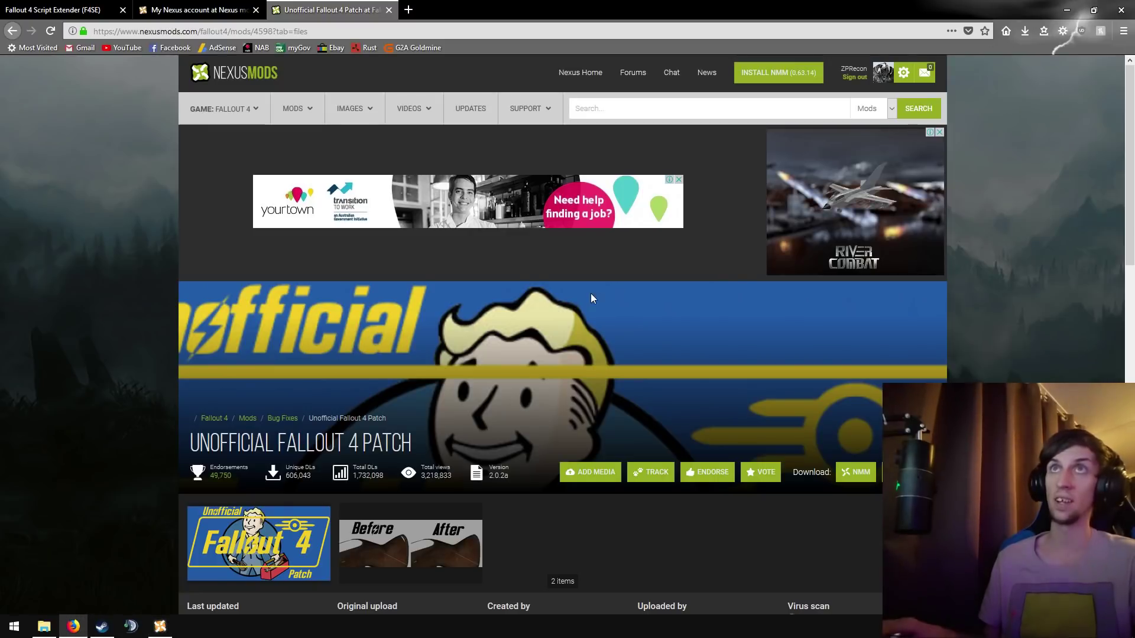
{"action": "left_click", "coordinate": [103, 628]}
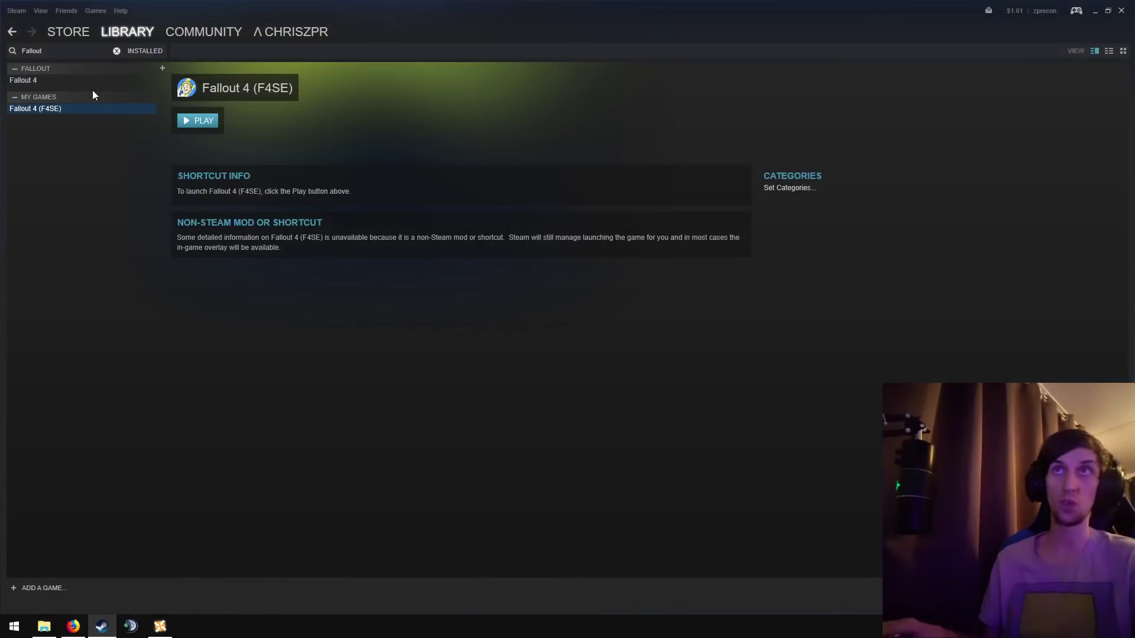
{"action": "left_click", "coordinate": [202, 121]}
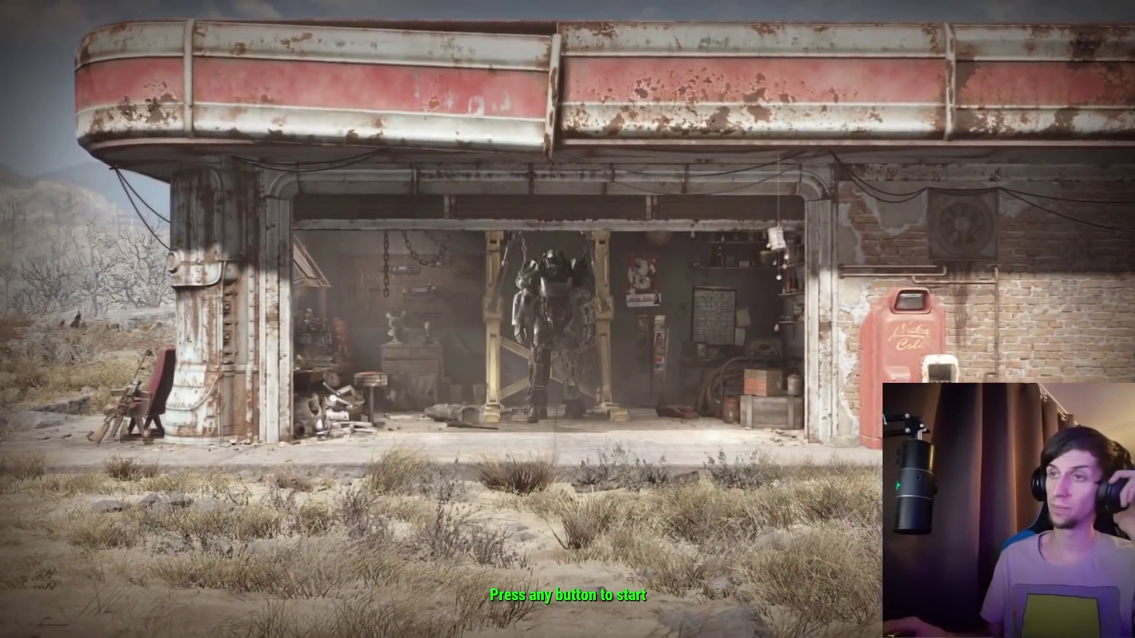
{"action": "key", "text": "Return"}
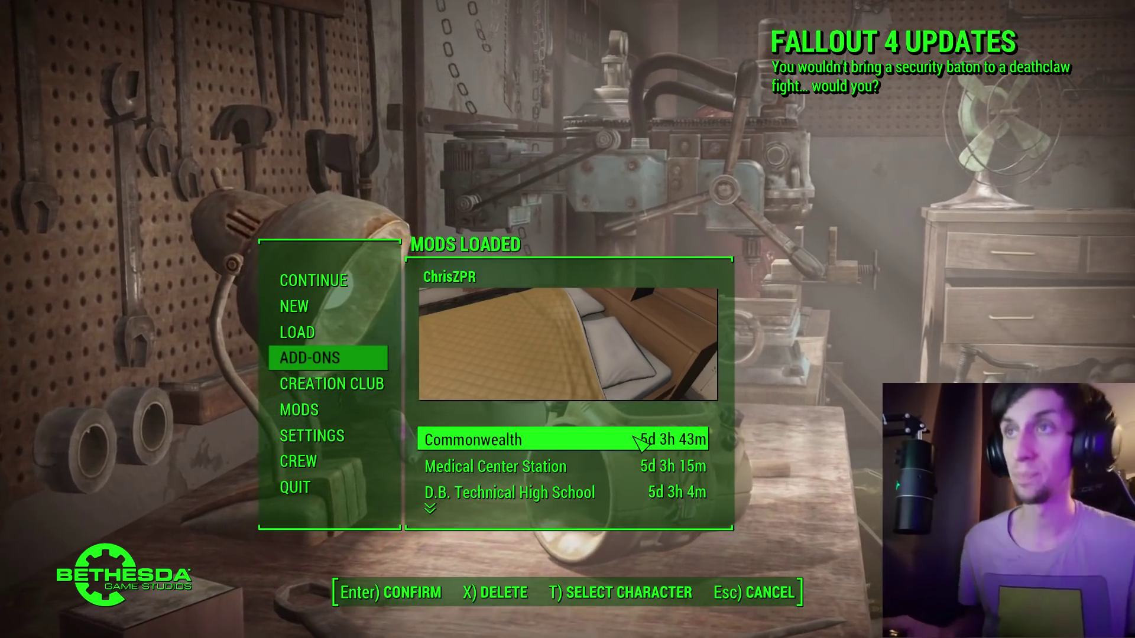
{"action": "key", "text": "Escape"}
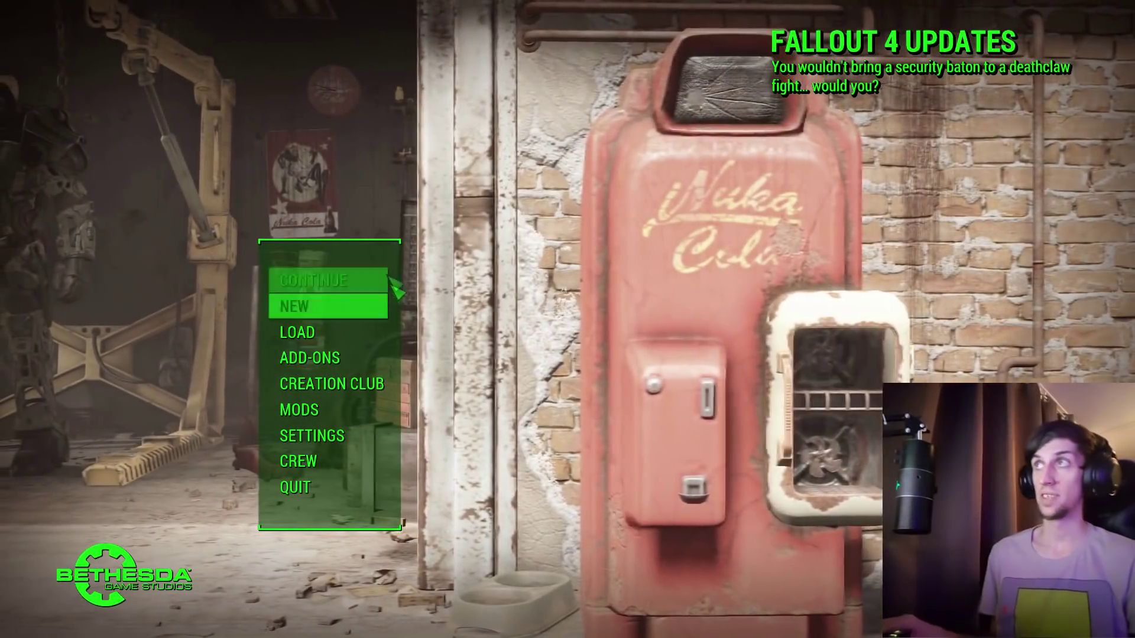